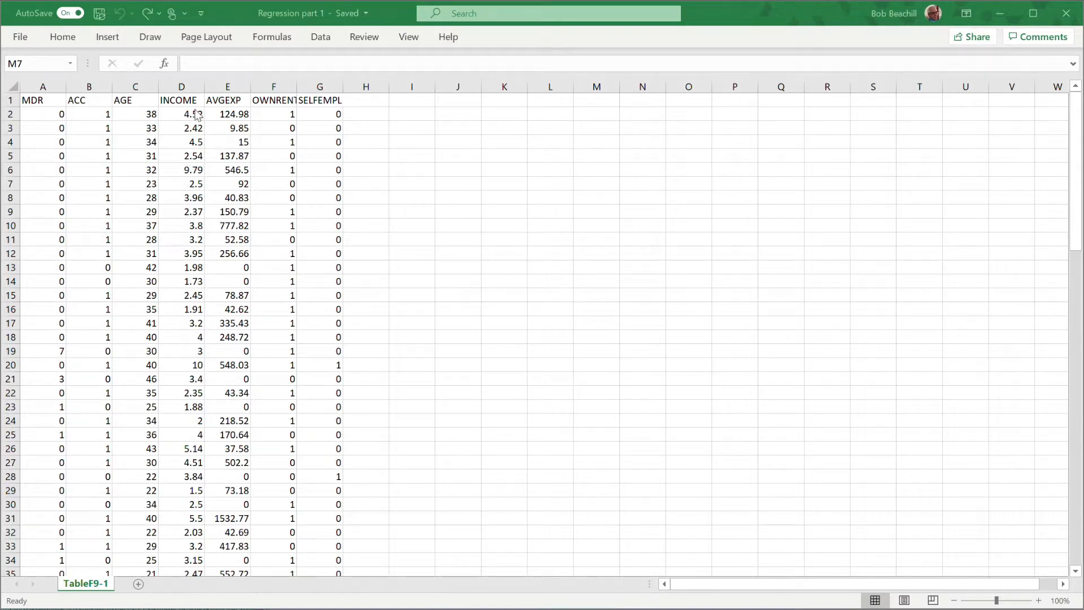
Examine the AVGEXP and OWNRENT columns and the zero entries in AVGEXP cells E13 and E14.
left_click(225, 82)
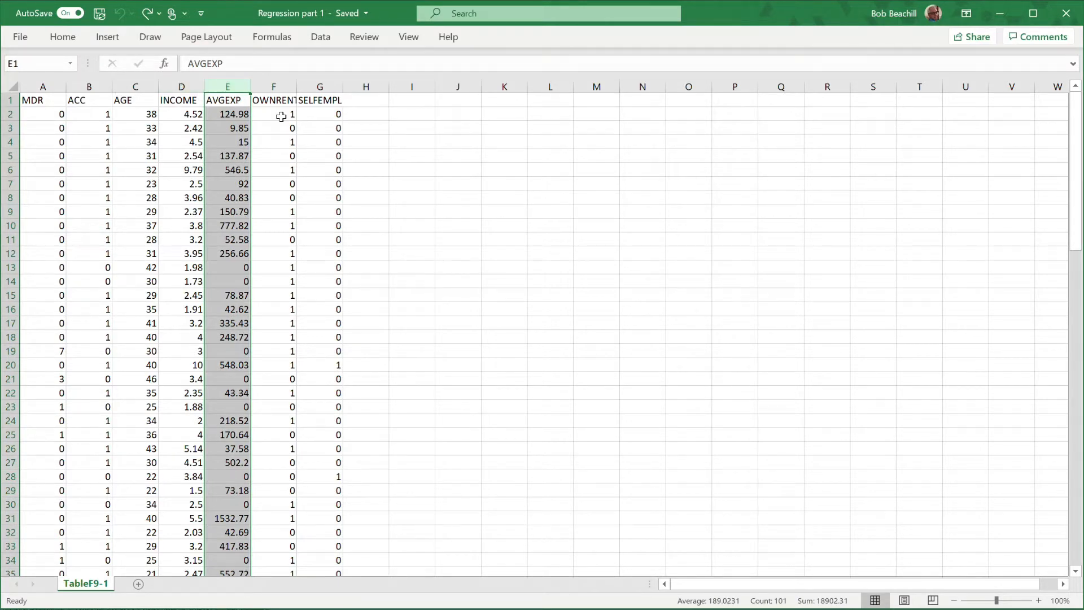
left_click(283, 90)
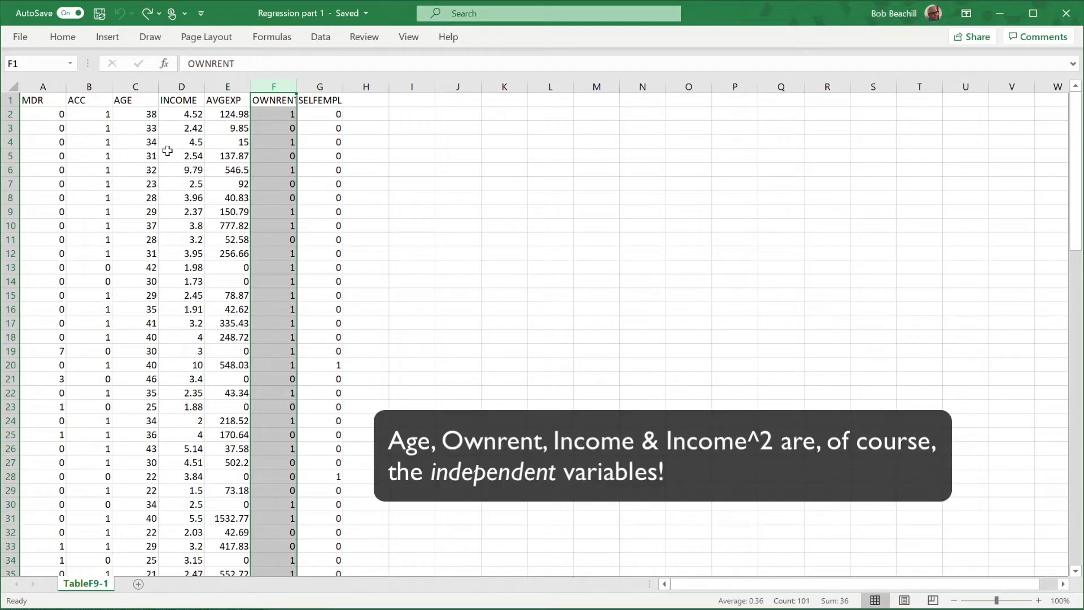
left_click(461, 160)
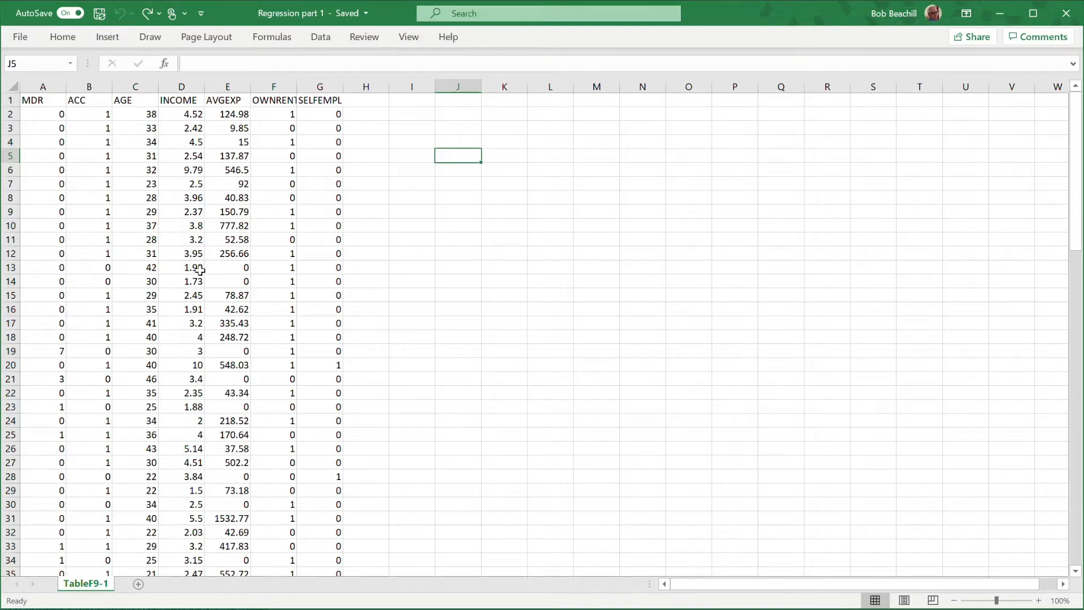
left_click(231, 268)
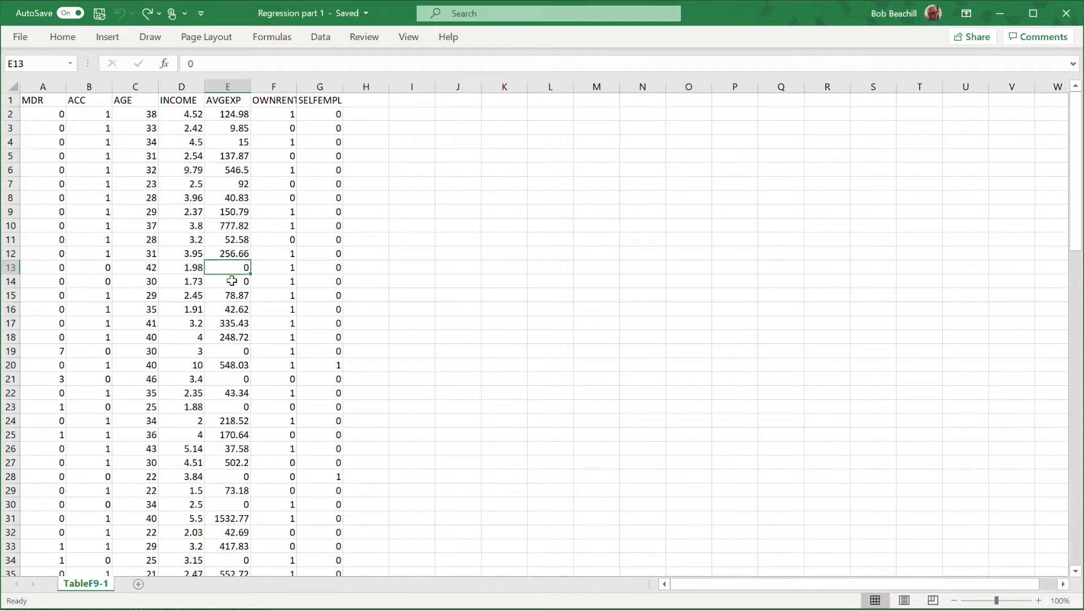
left_click(231, 281)
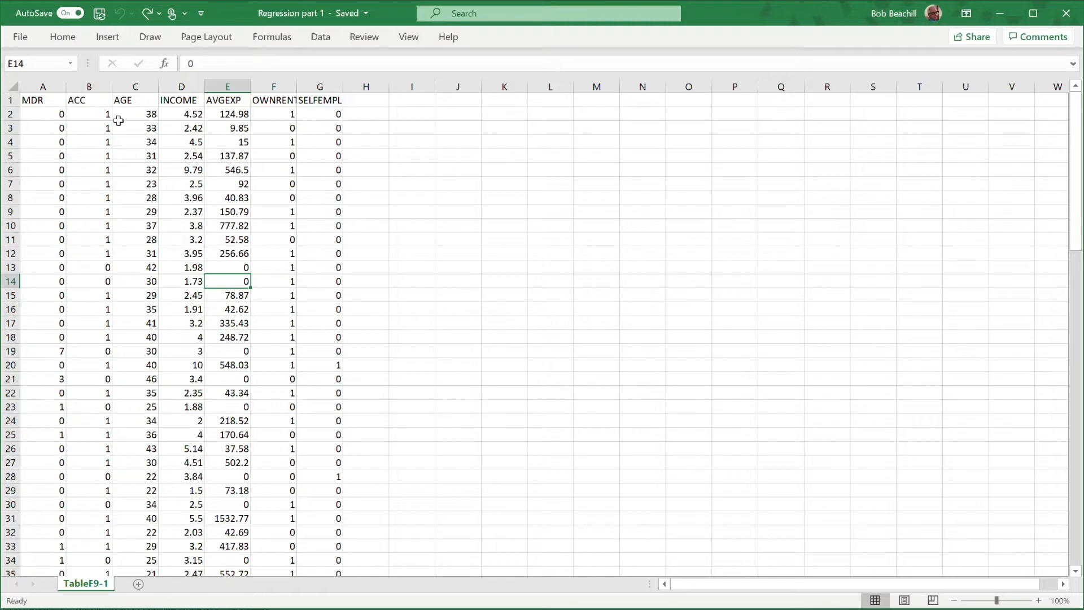
Add filters to the header row of columns A through G, from MDR to SELFEMPL.
left_click_drag(44, 87, 322, 99)
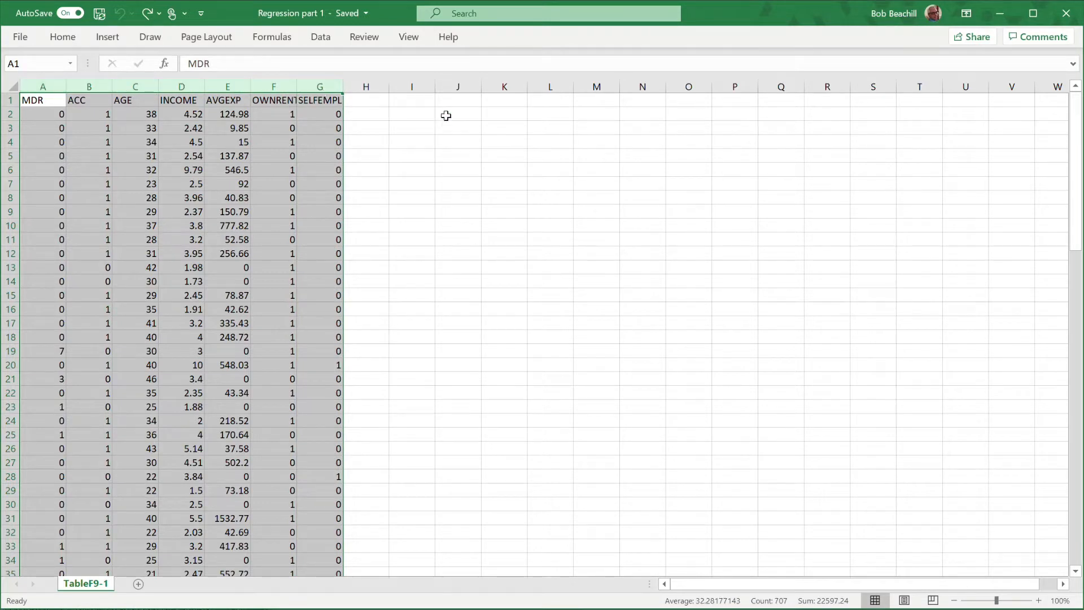
left_click(62, 37)
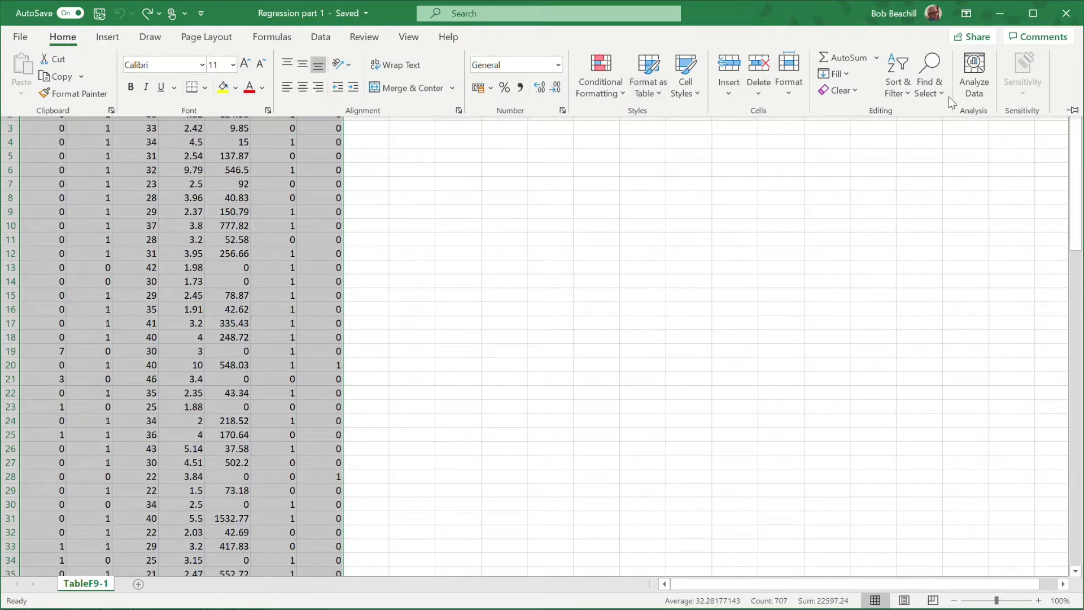
left_click(900, 87)
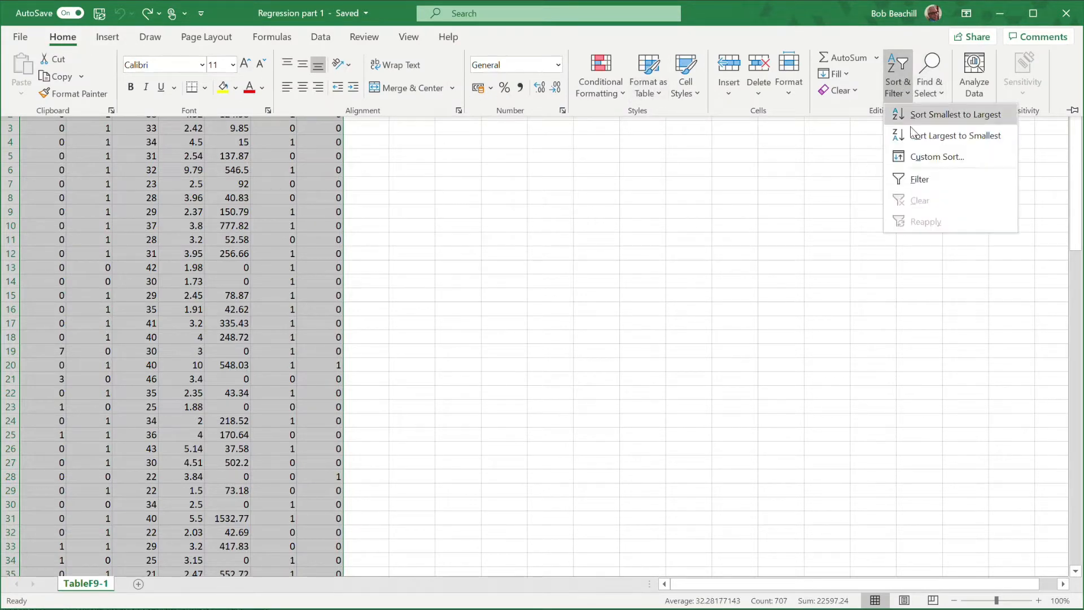
left_click(917, 178)
left_click(546, 206)
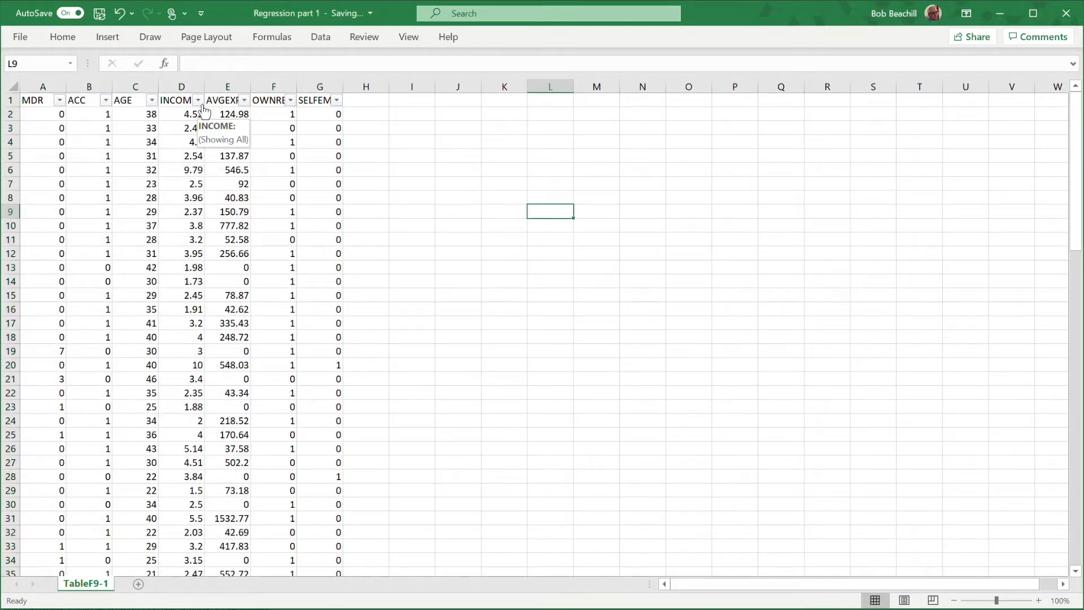
Filter the AVGEXP column to show only the rows with a value of 0.
left_click(244, 101)
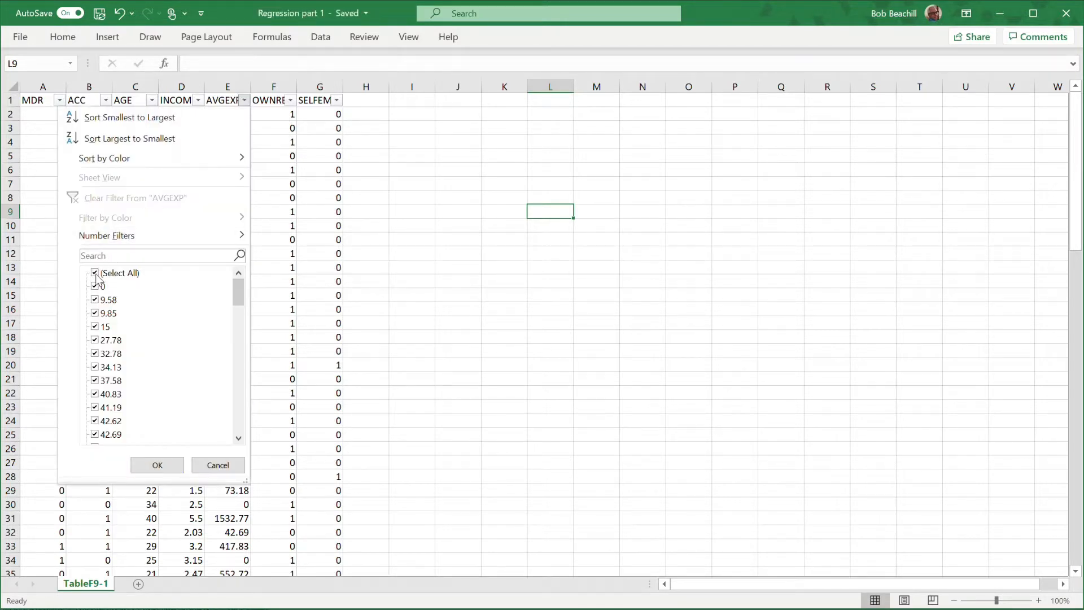
left_click(95, 275)
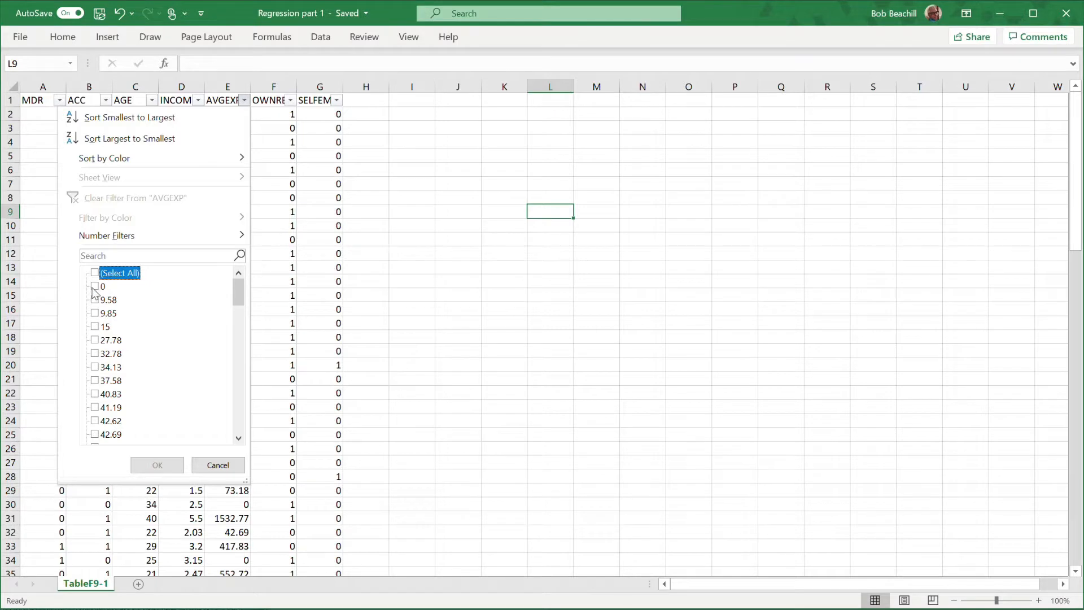
left_click(97, 287)
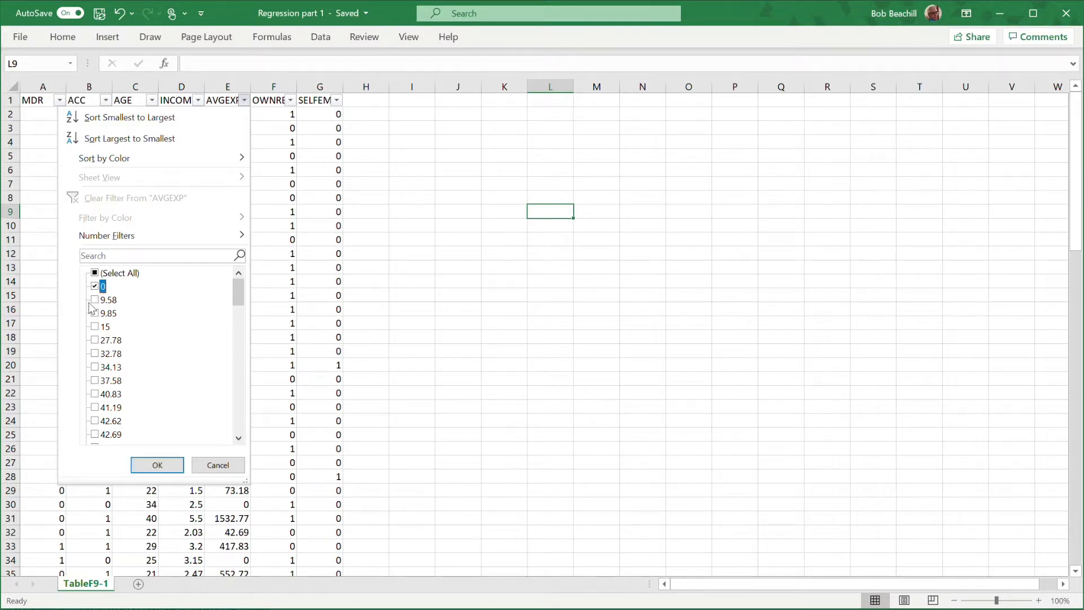
left_click(158, 465)
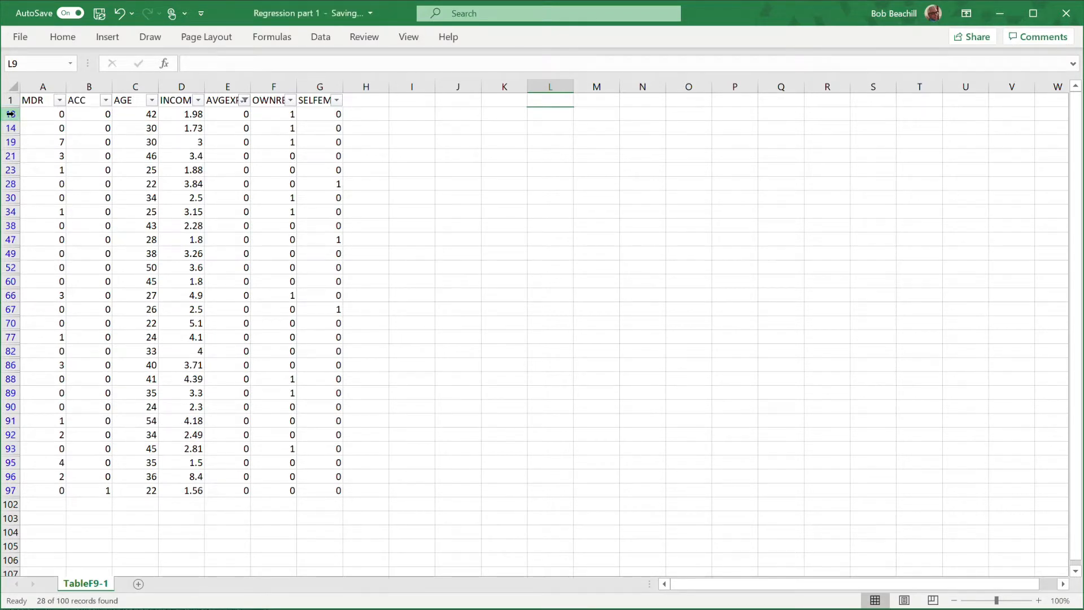
Delete all the filtered data rows, from row 13 through row 97, keeping the header row.
left_click_drag(11, 113, 9, 490)
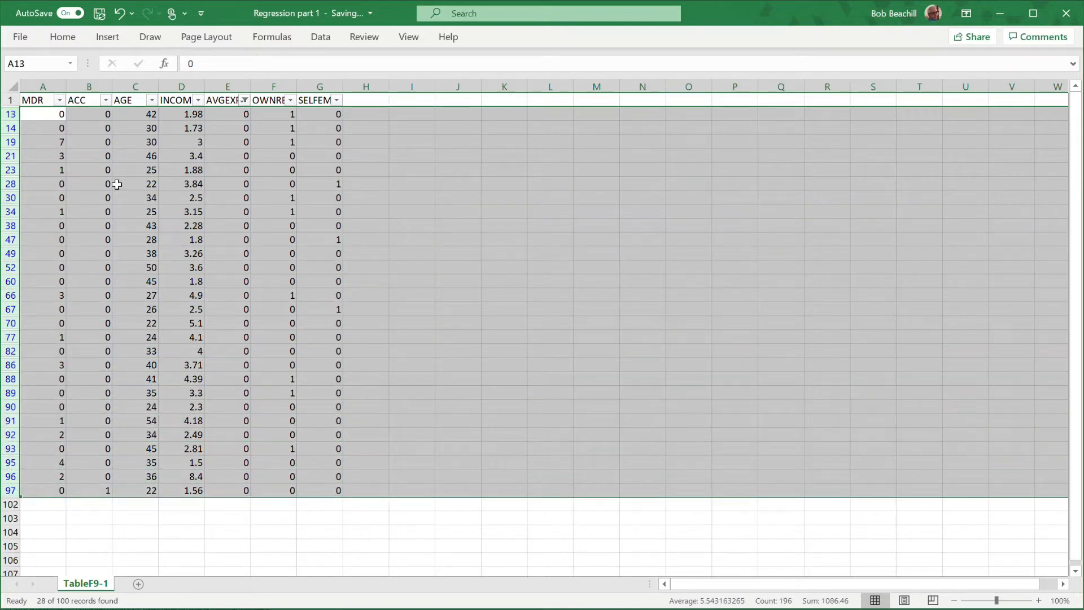
right_click(10, 128)
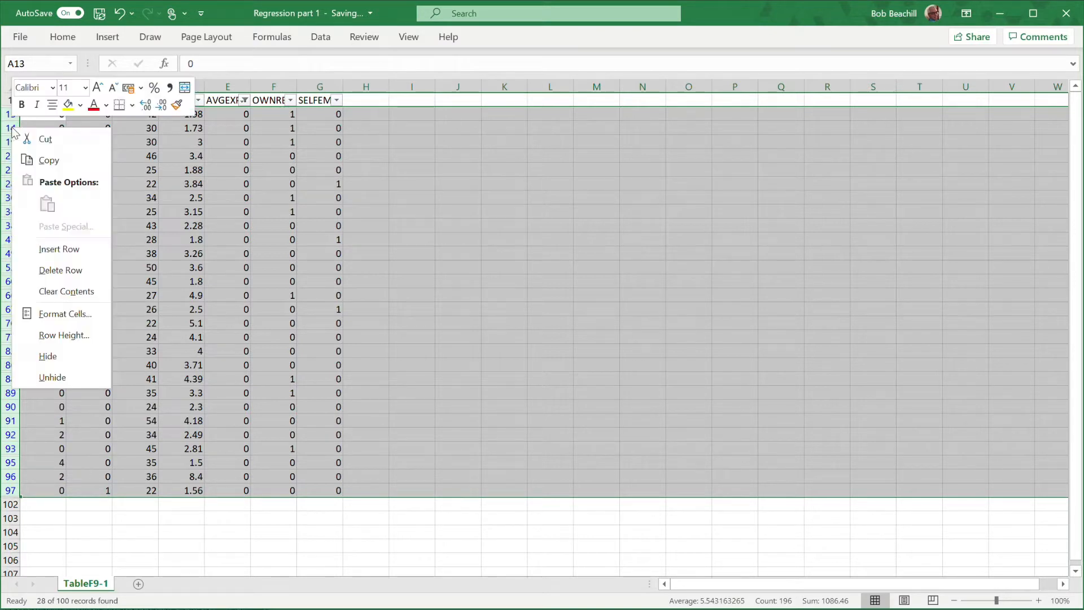
left_click(69, 272)
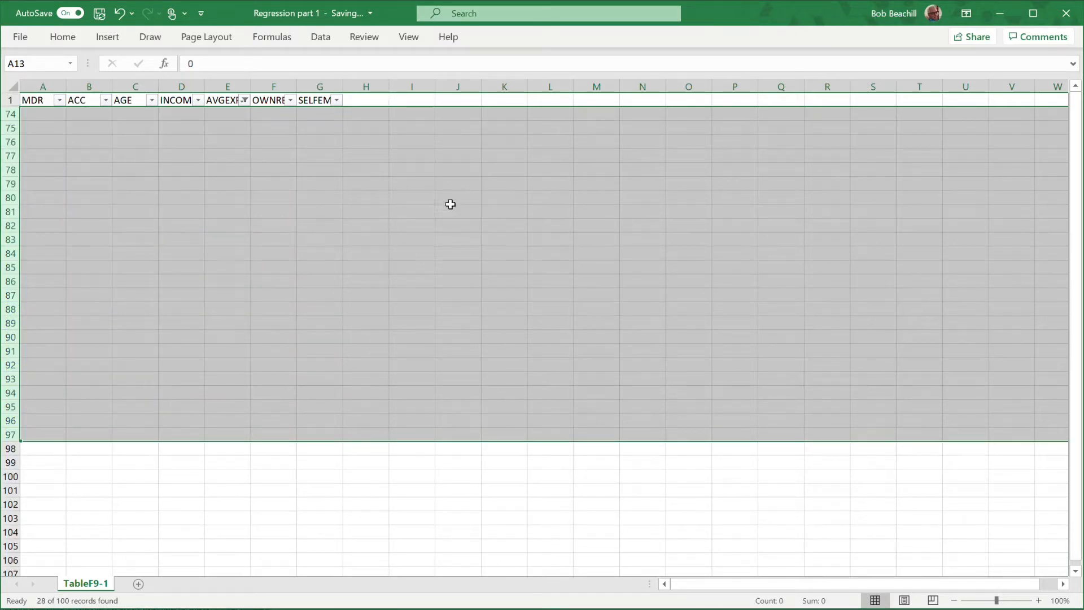
left_click(471, 204)
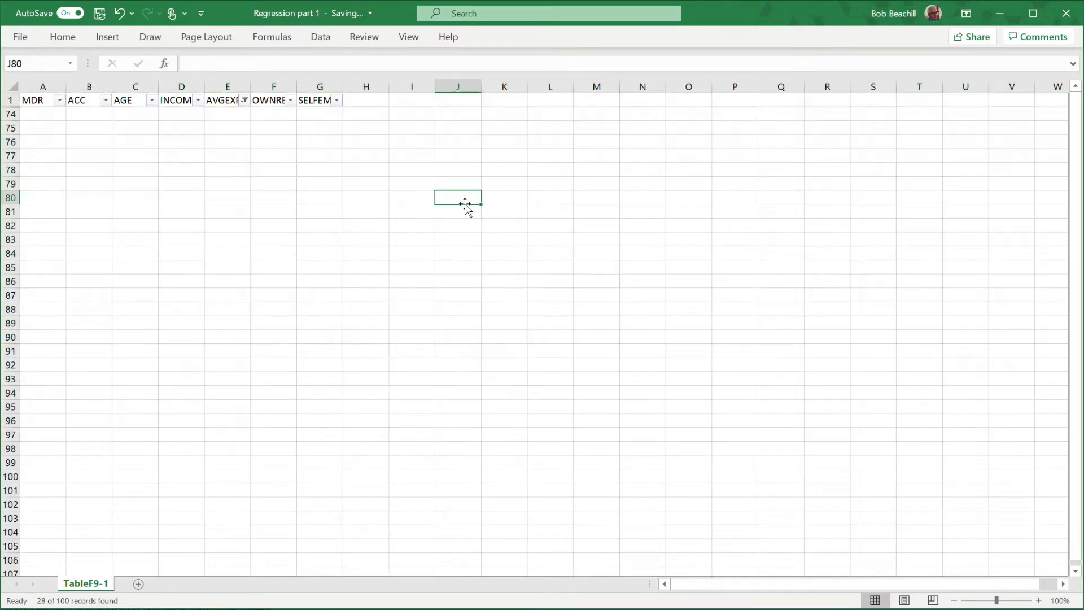
Clear the filter from the AVGEXP column and check the remaining rows down to the end of the data.
left_click(245, 100)
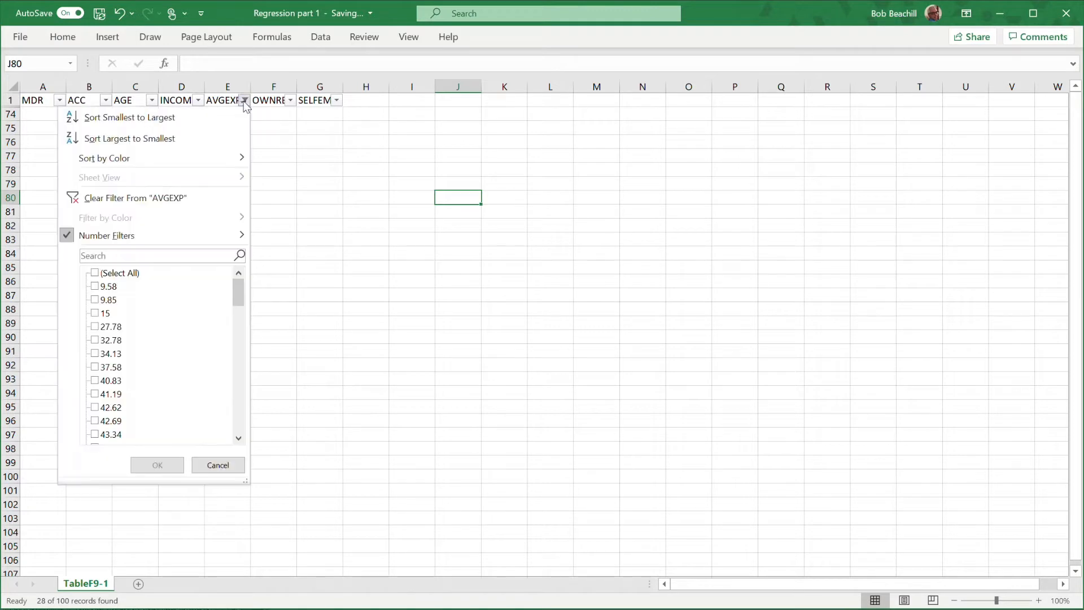
left_click(125, 201)
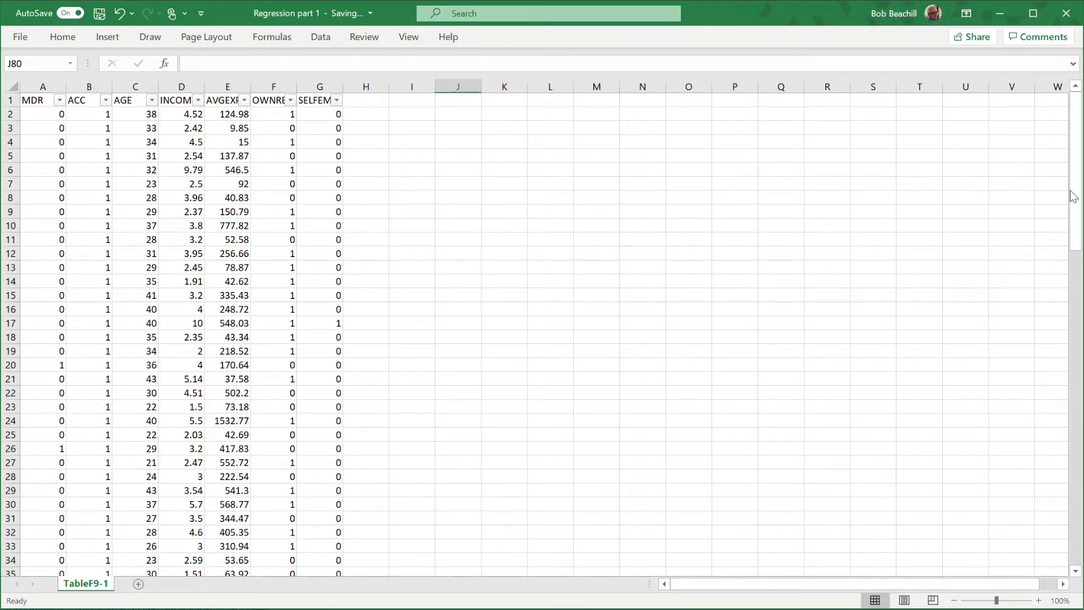
left_click_drag(1078, 174, 1077, 400)
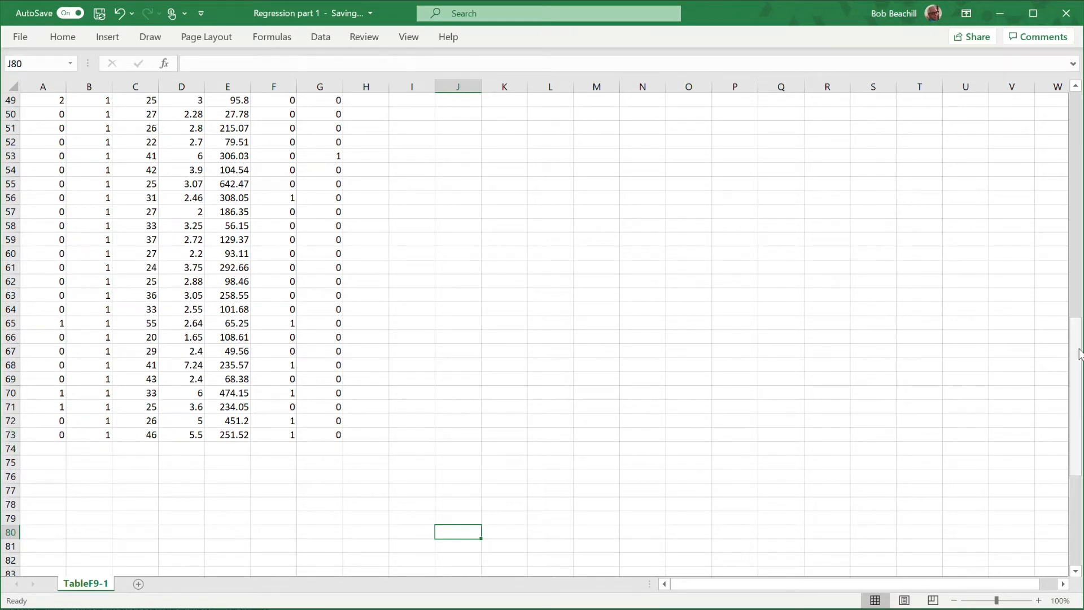
left_click_drag(1078, 349, 1078, 102)
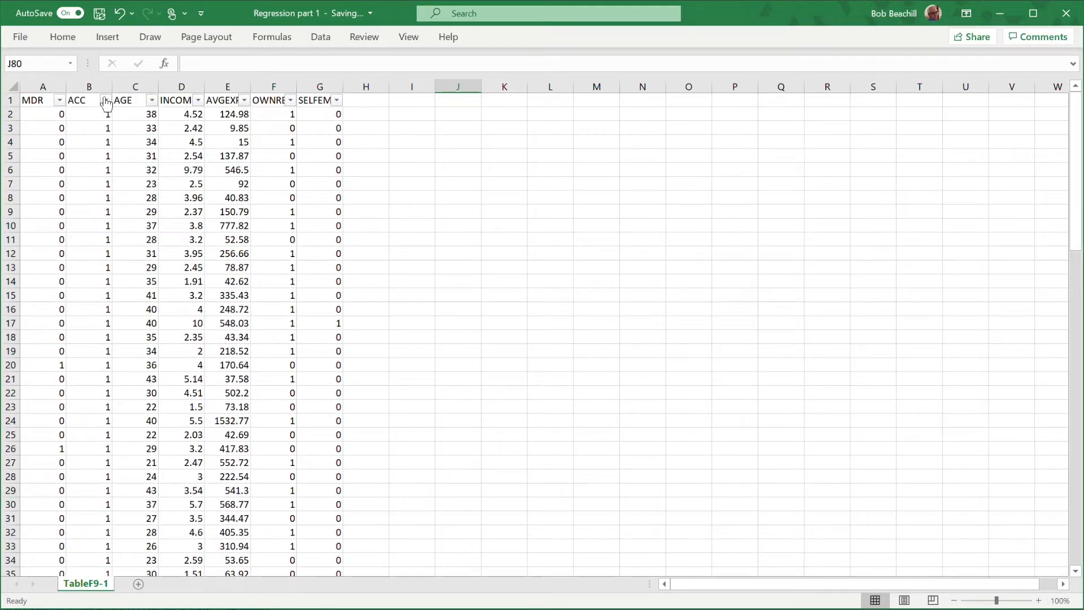
Remove the filters from the header row of columns A through G.
left_click_drag(39, 84, 308, 86)
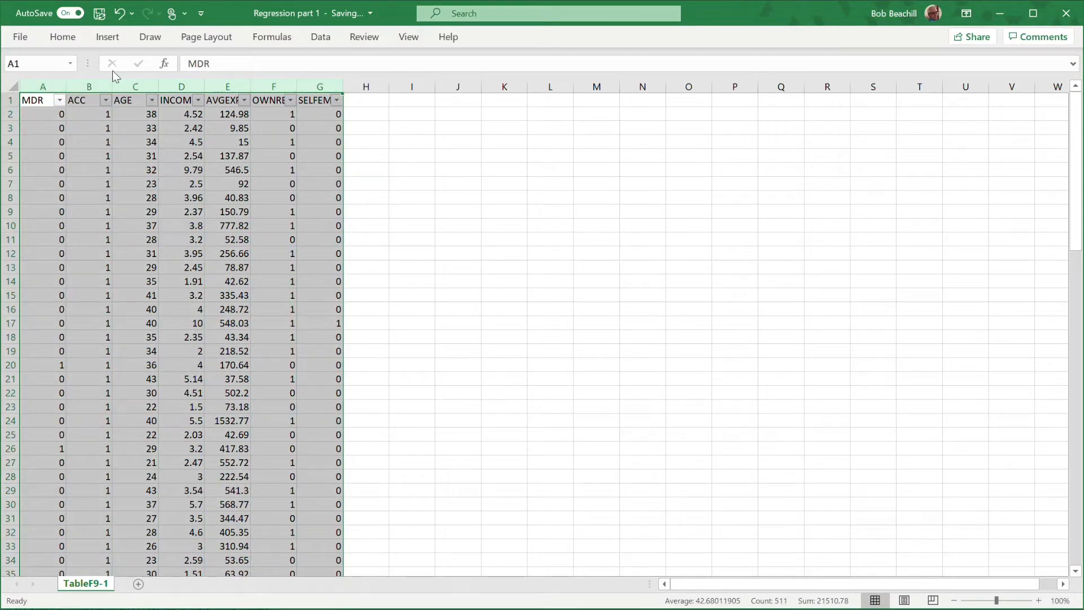
left_click(63, 37)
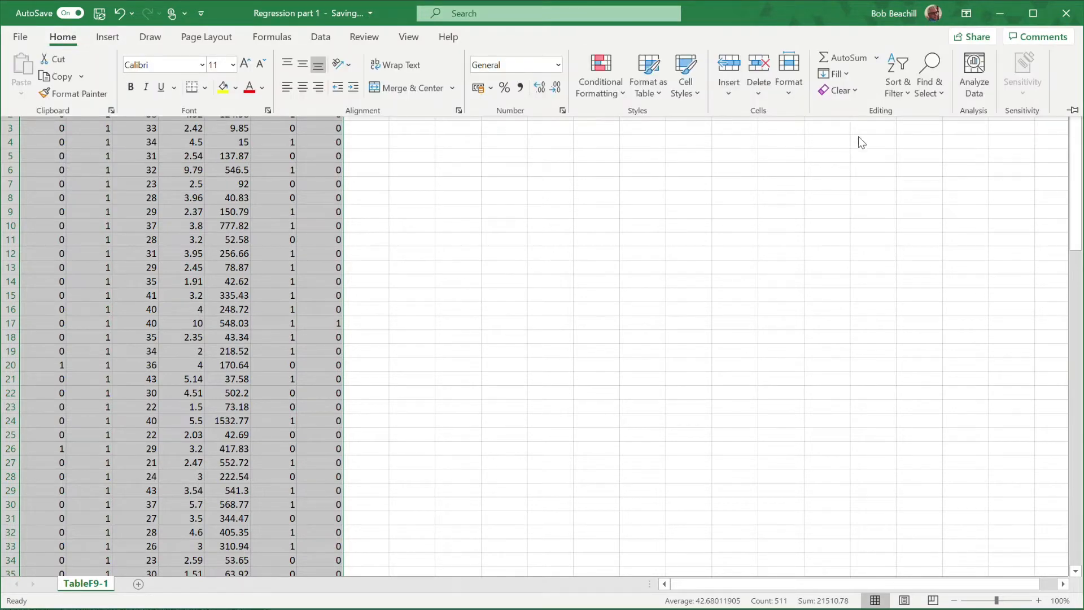
left_click(898, 85)
left_click(915, 178)
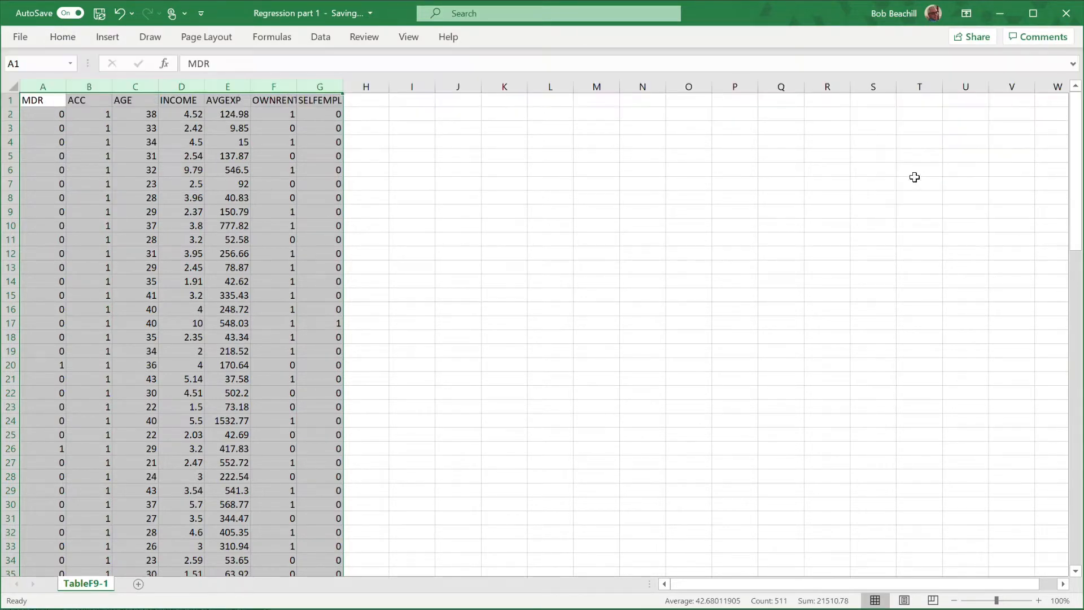
left_click(582, 209)
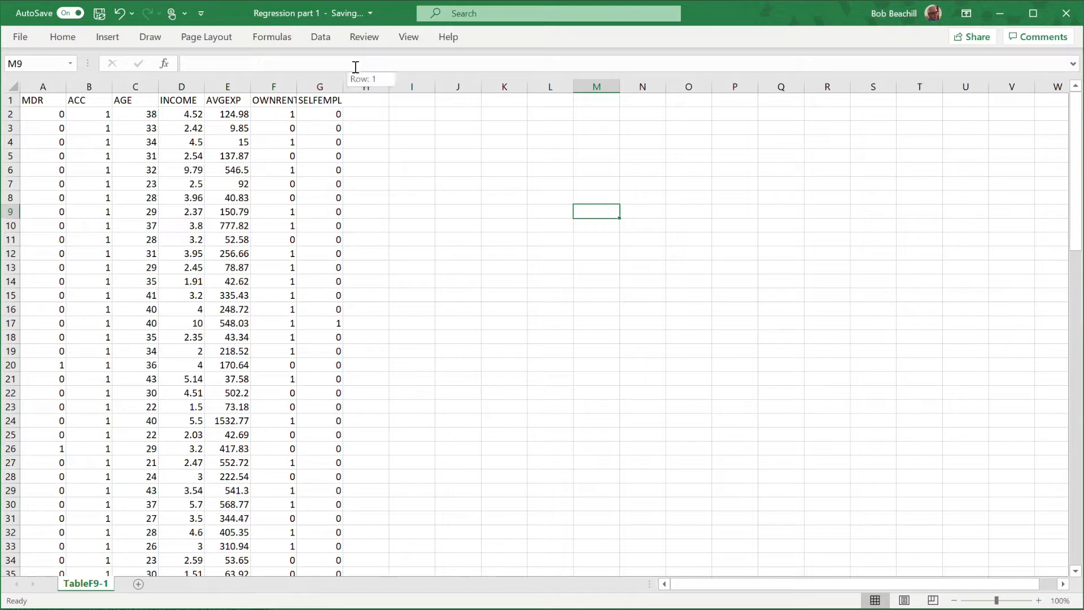
Check whether the Data Analysis command is available and the Analysis ToolPak is enabled among the Excel add-ins, leaving the add-in settings as they are.
left_click(320, 40)
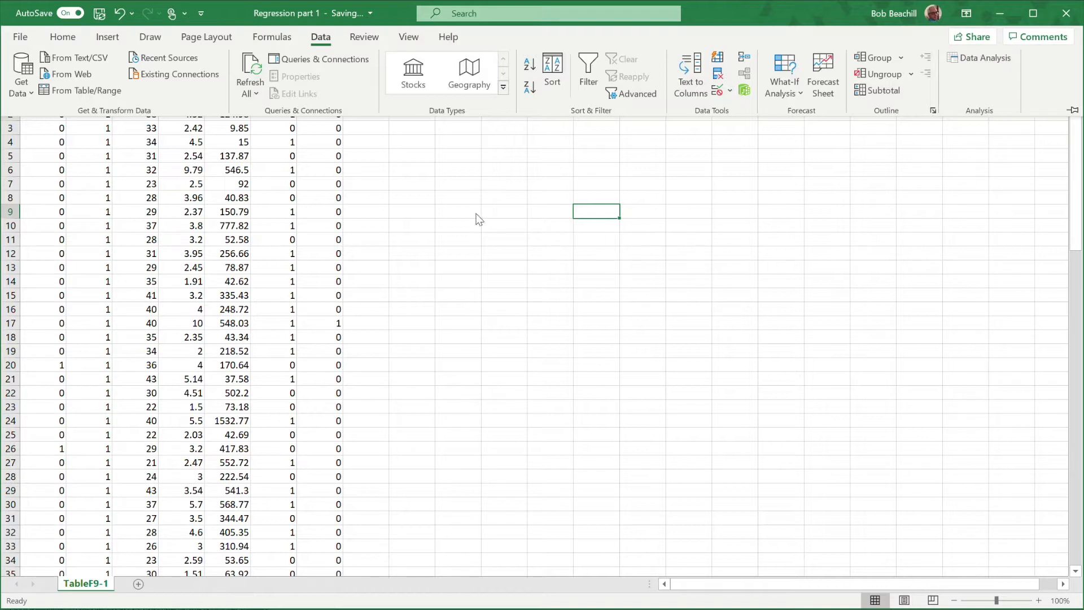
left_click(508, 174)
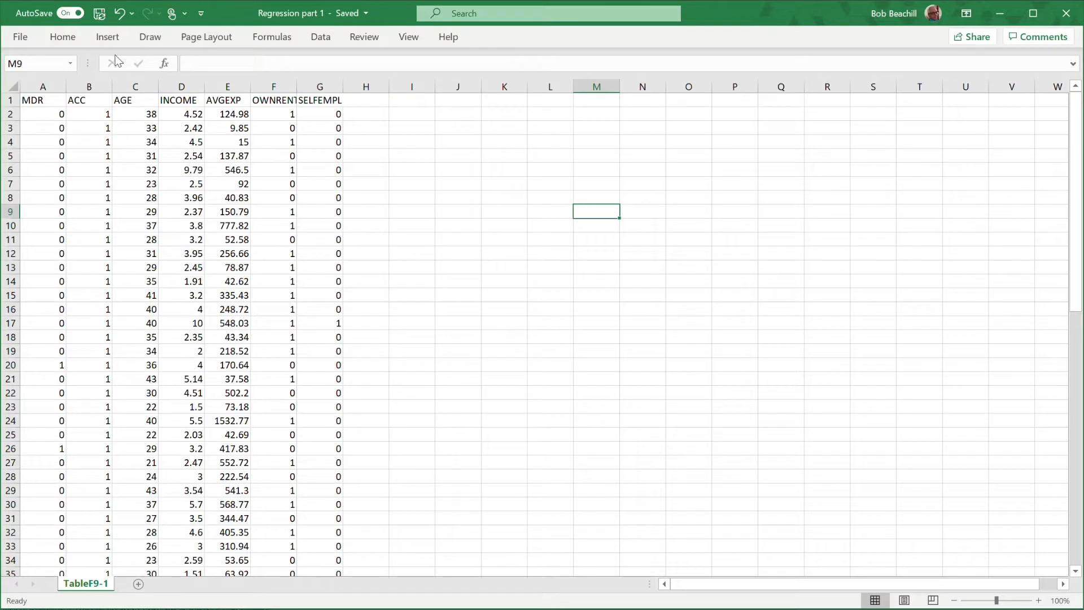
left_click(108, 38)
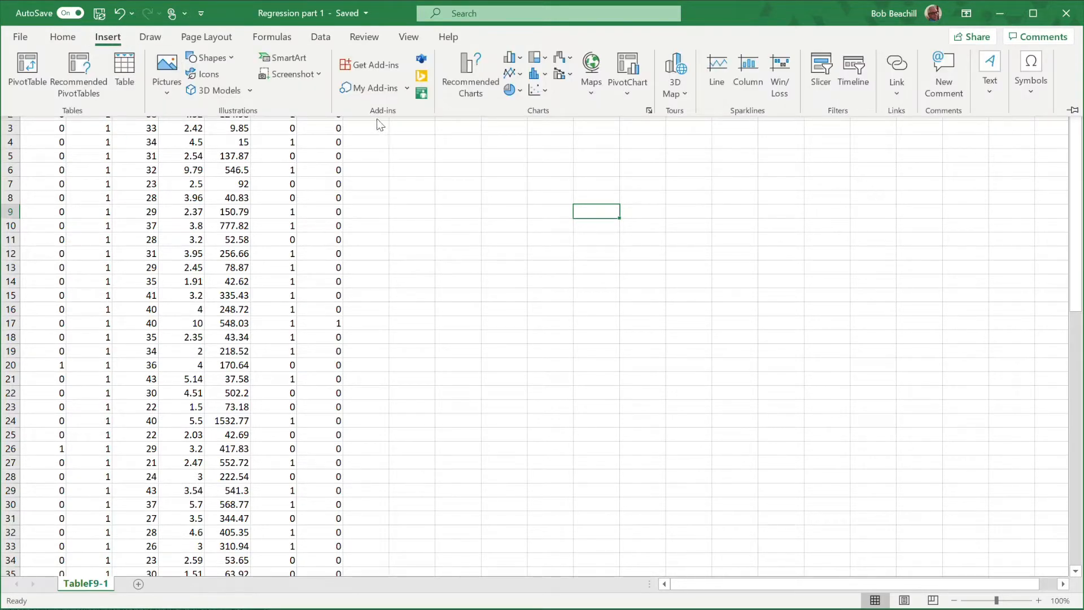
left_click(407, 88)
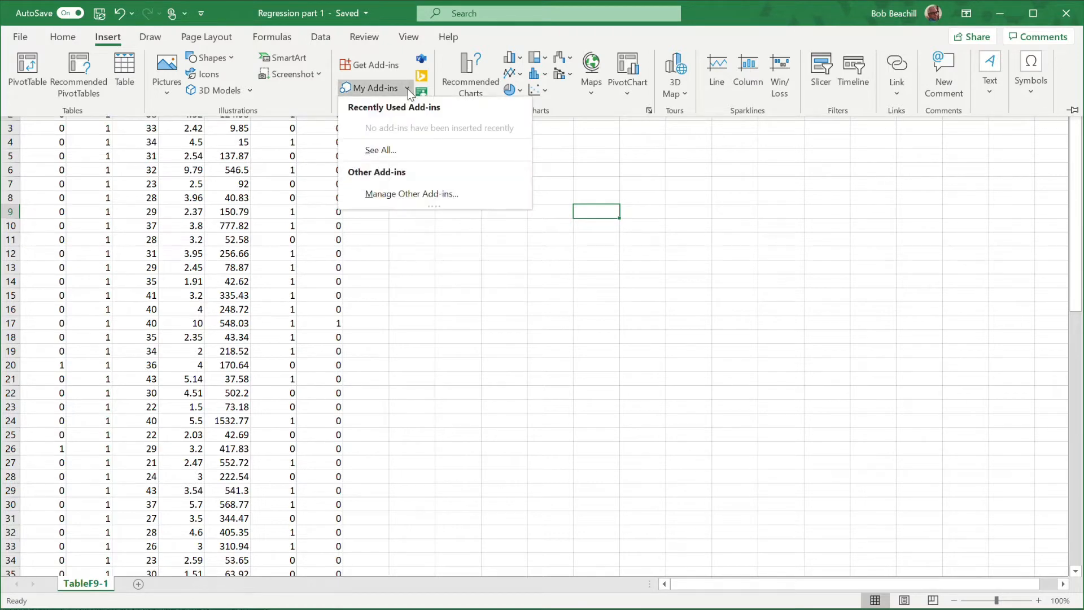
left_click(429, 194)
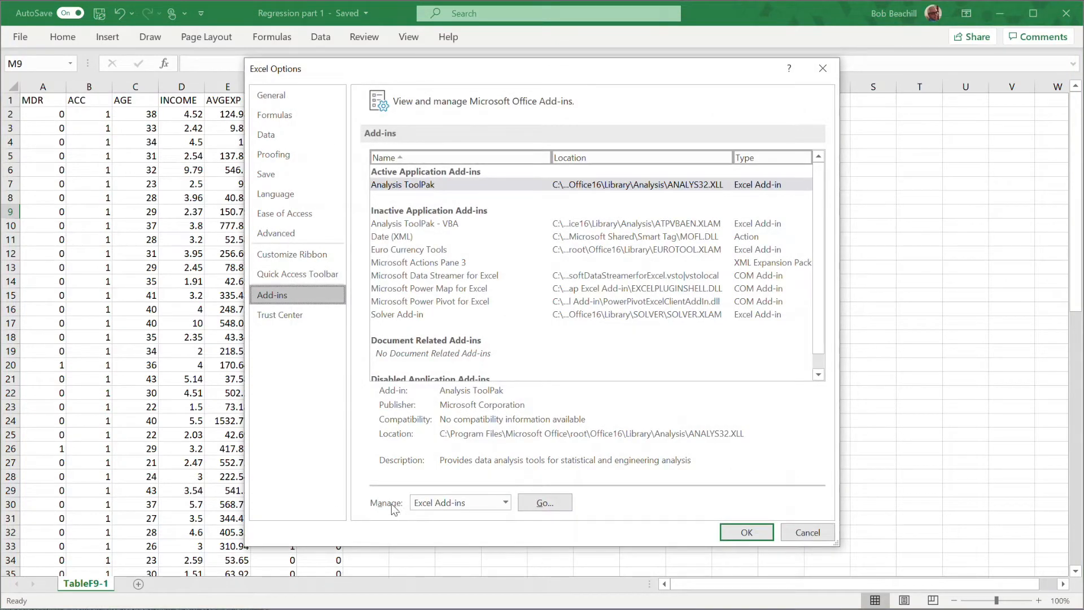
left_click(546, 503)
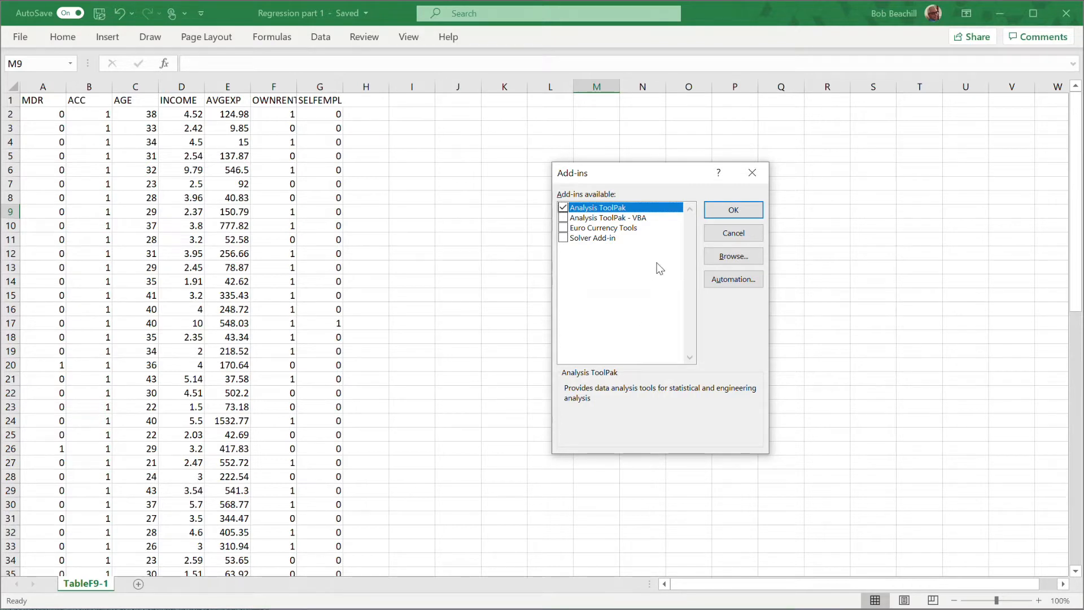
left_click(736, 236)
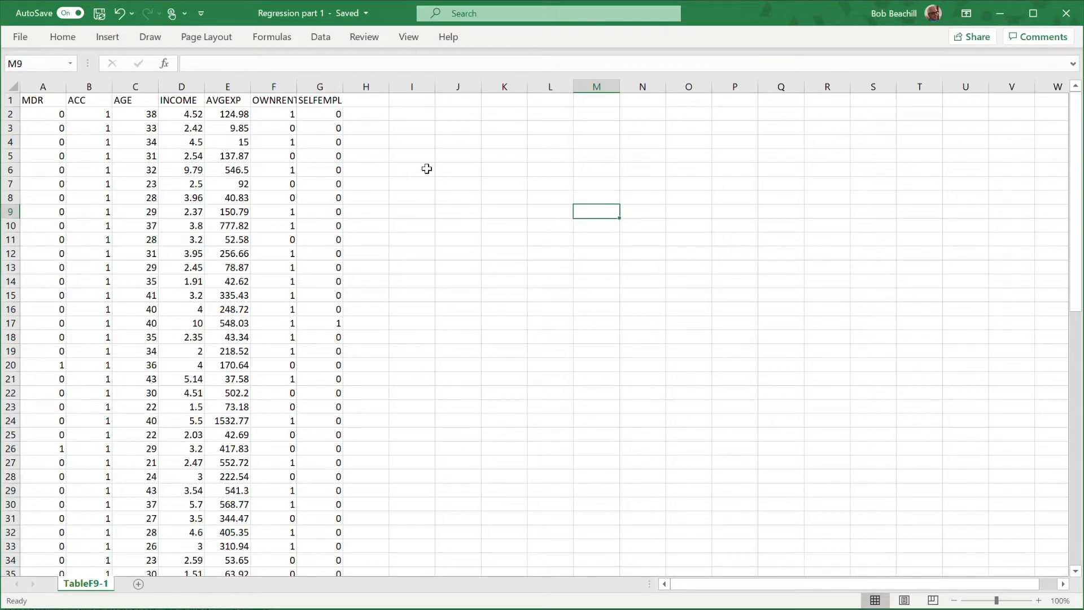
Review the input and output options of the Regression analysis tool without running it.
left_click(323, 42)
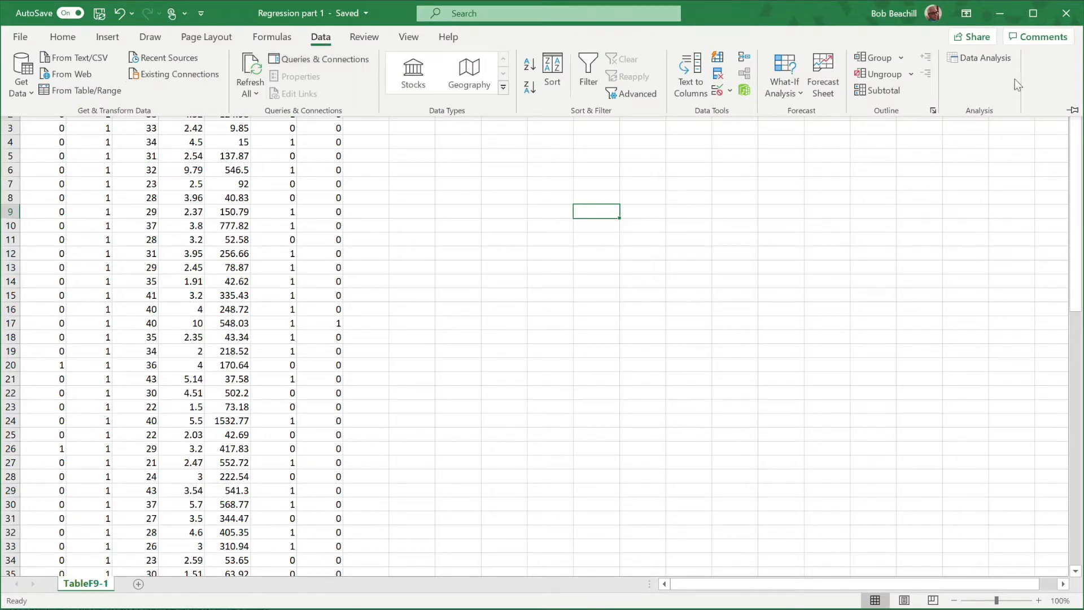
left_click(974, 59)
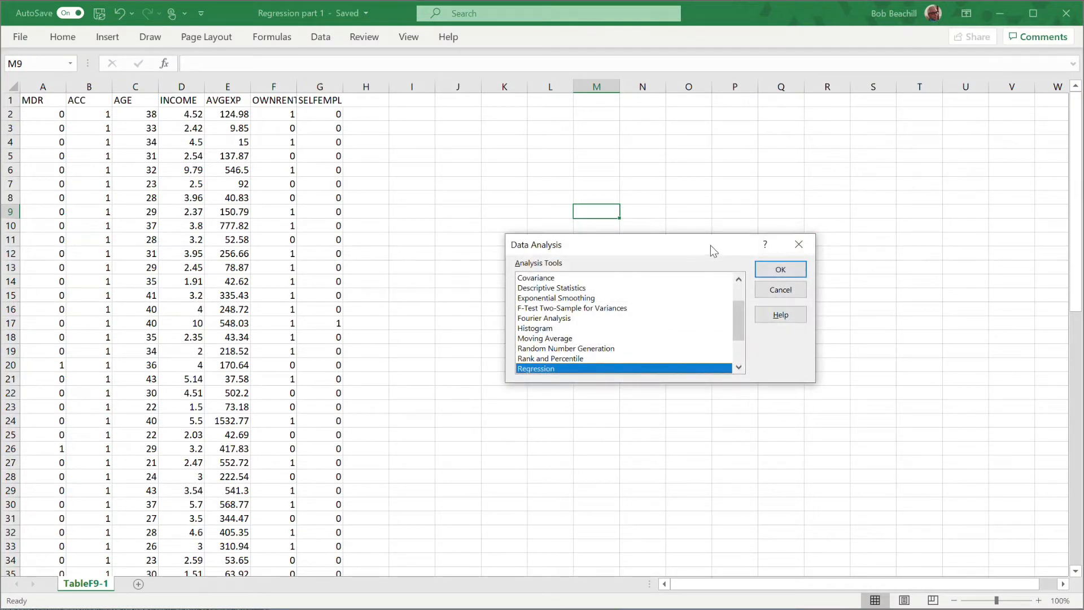
left_click(738, 367)
left_click(738, 367)
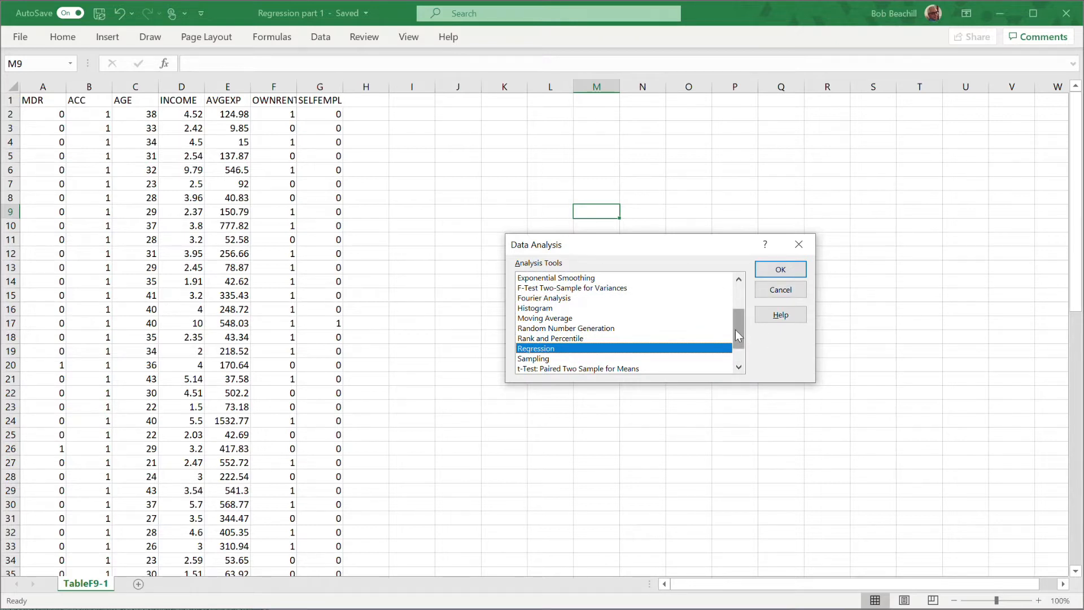
mouse_move(743, 332)
left_mouse_down()
mouse_move(737, 317)
mouse_move(739, 335)
left_mouse_up()
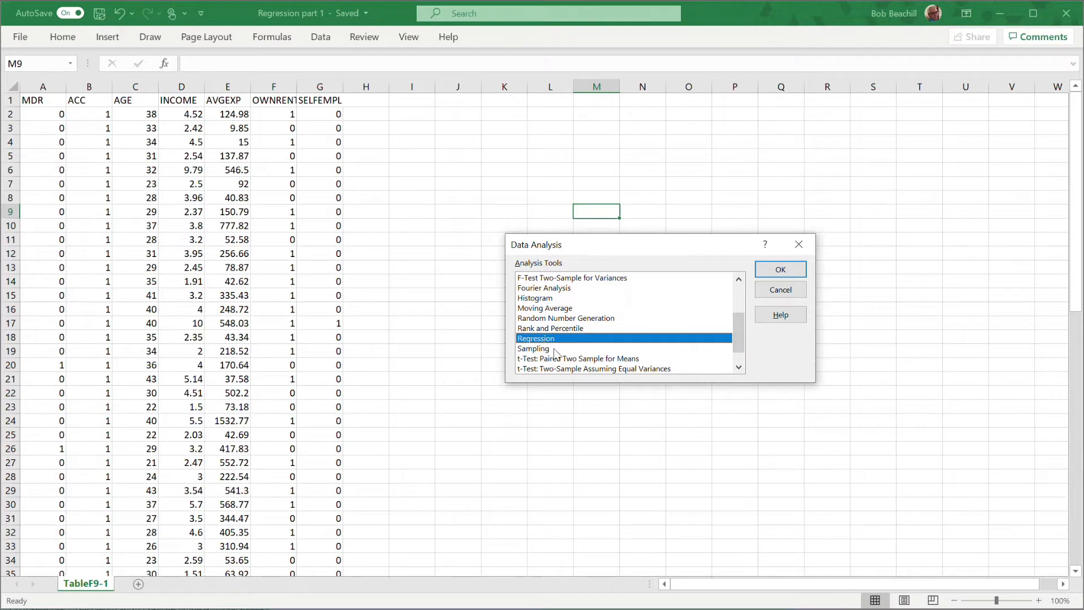
left_click(793, 268)
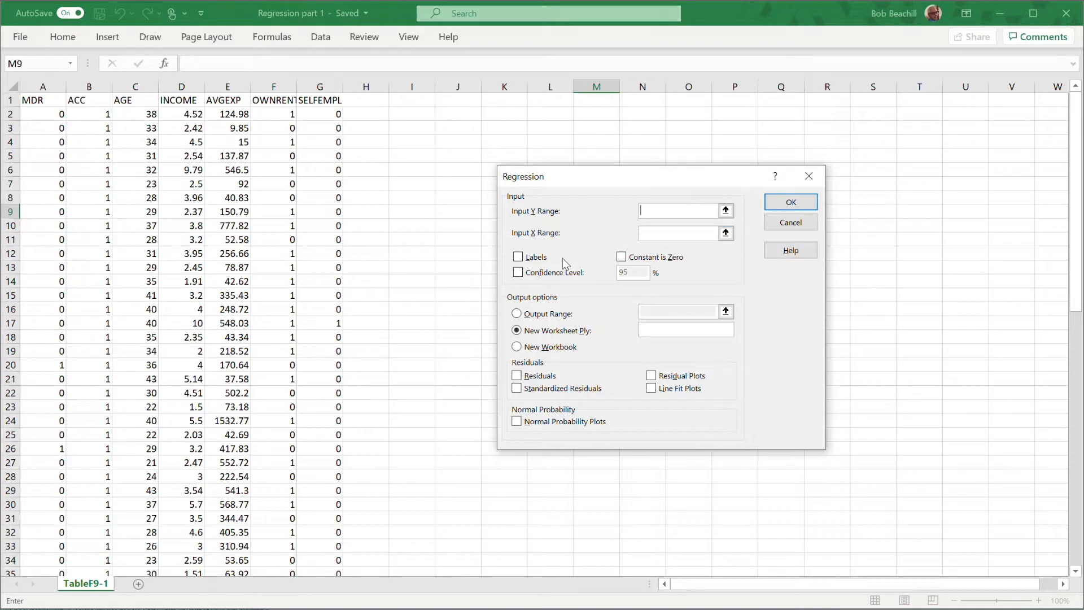
left_click(790, 223)
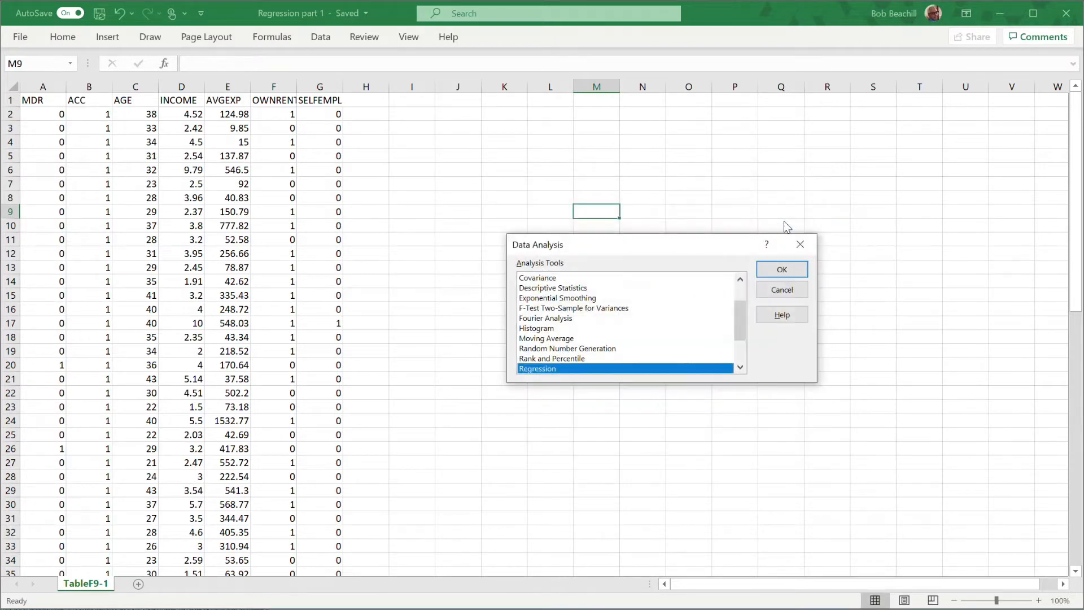
left_click(783, 293)
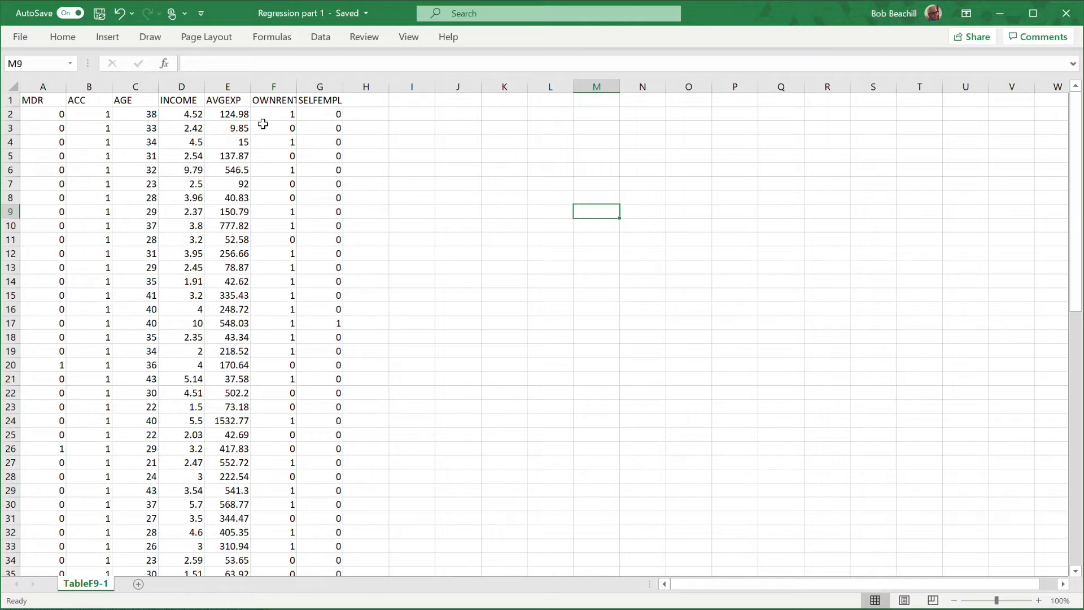
Move the AVGEXP column in front of AGE, shifting the other columns right, and widen the OWNRENT column to fit its header.
left_click(228, 86)
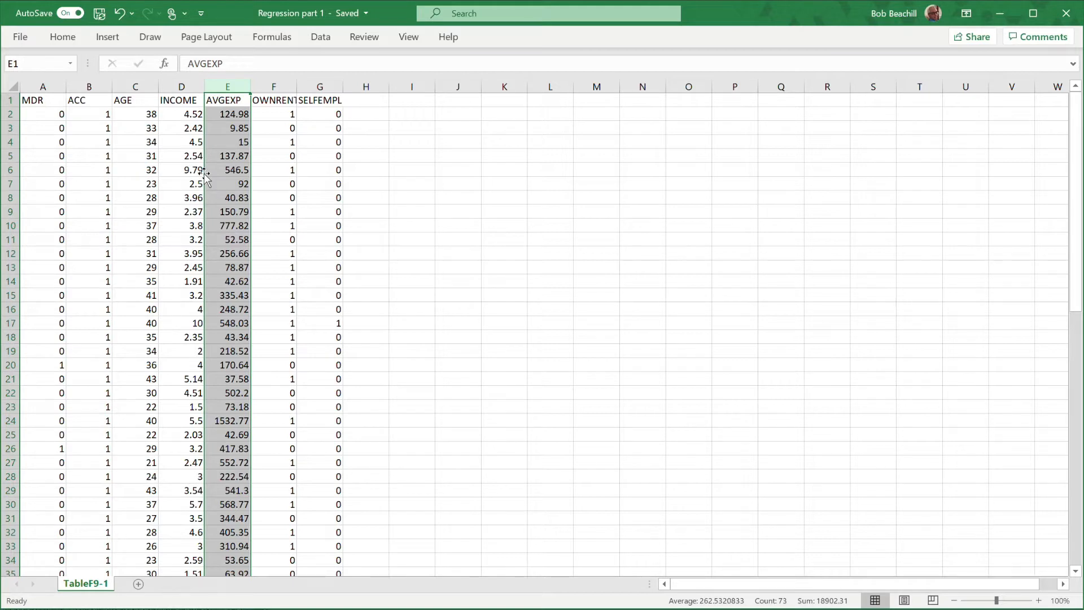
left_click_drag(204, 174, 160, 182)
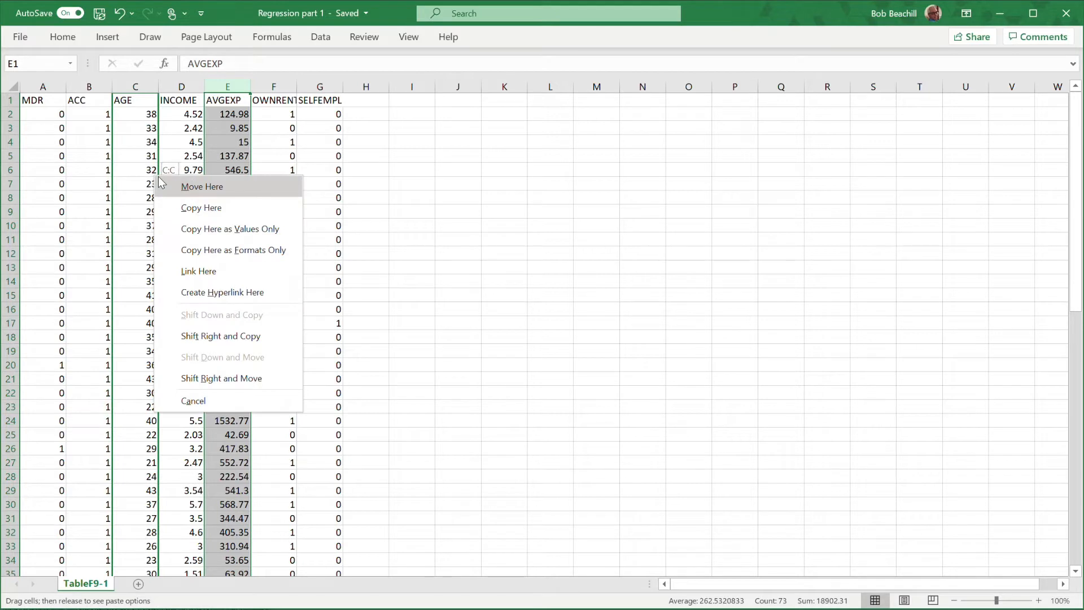
left_click(239, 381)
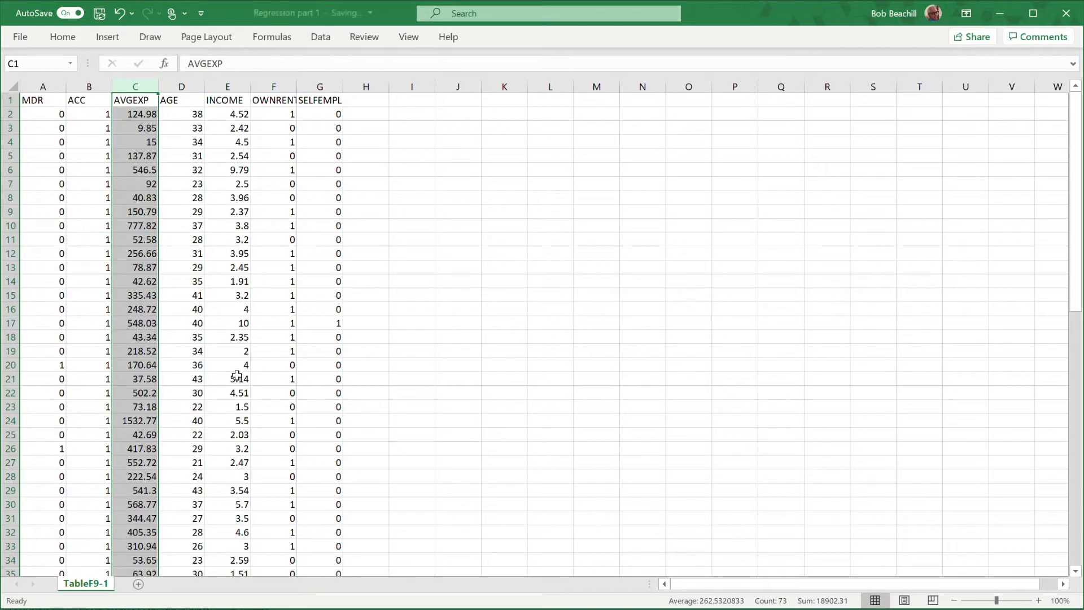
left_click(436, 227)
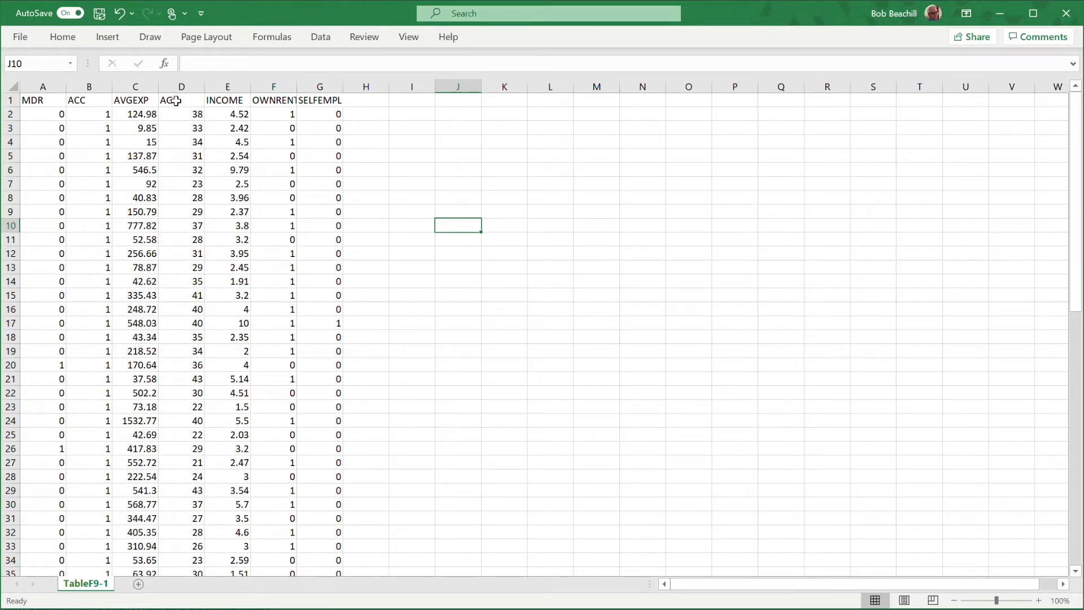
double_click(296, 85)
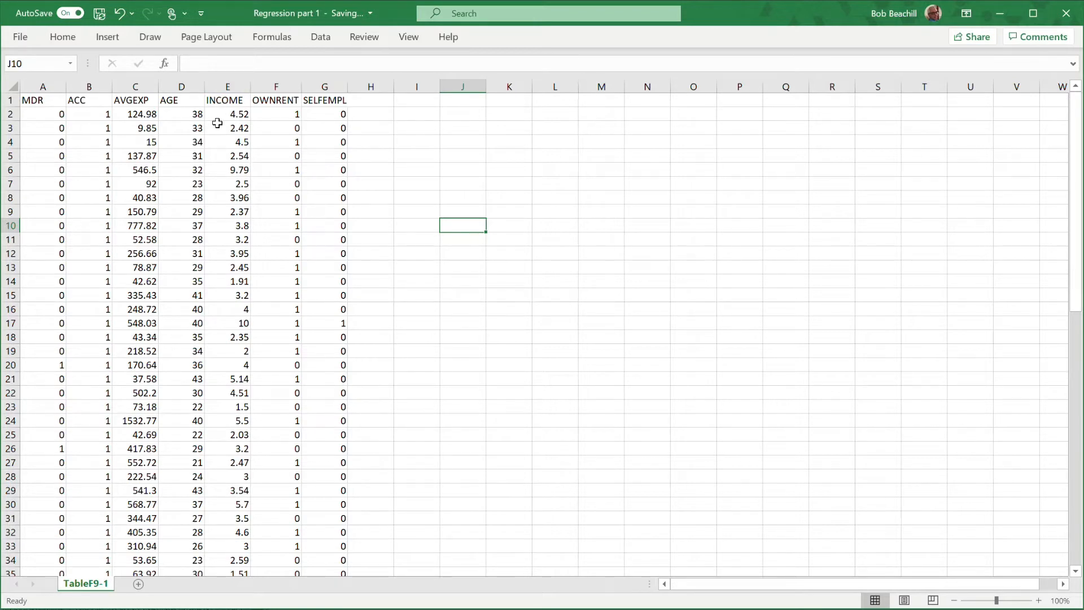
Insert a new column before OWNRENT with the header INCOME^2 and widen it to fit the header.
right_click(274, 86)
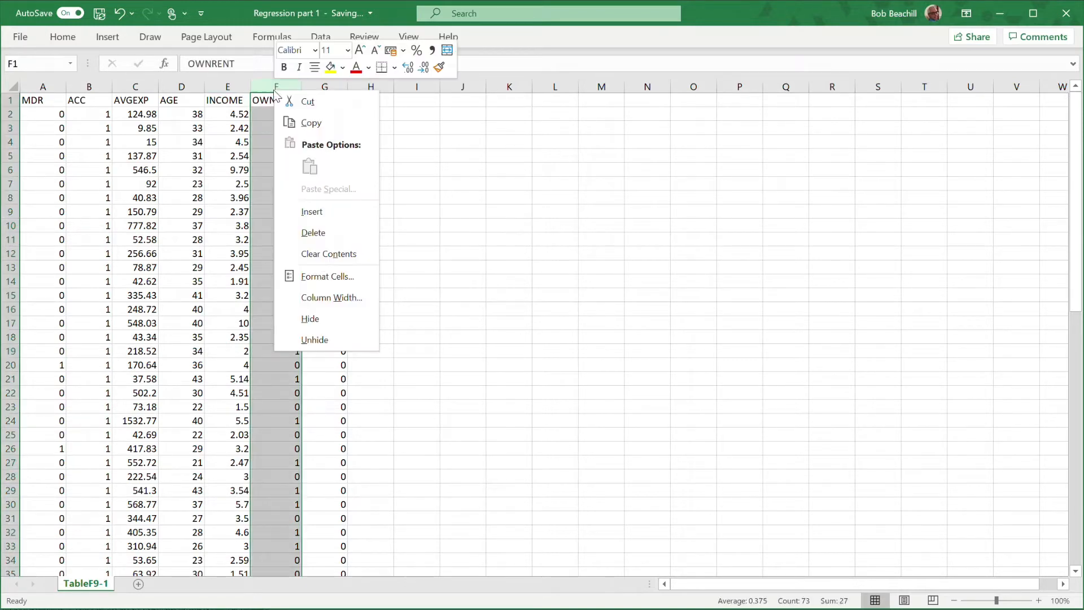
left_click(322, 214)
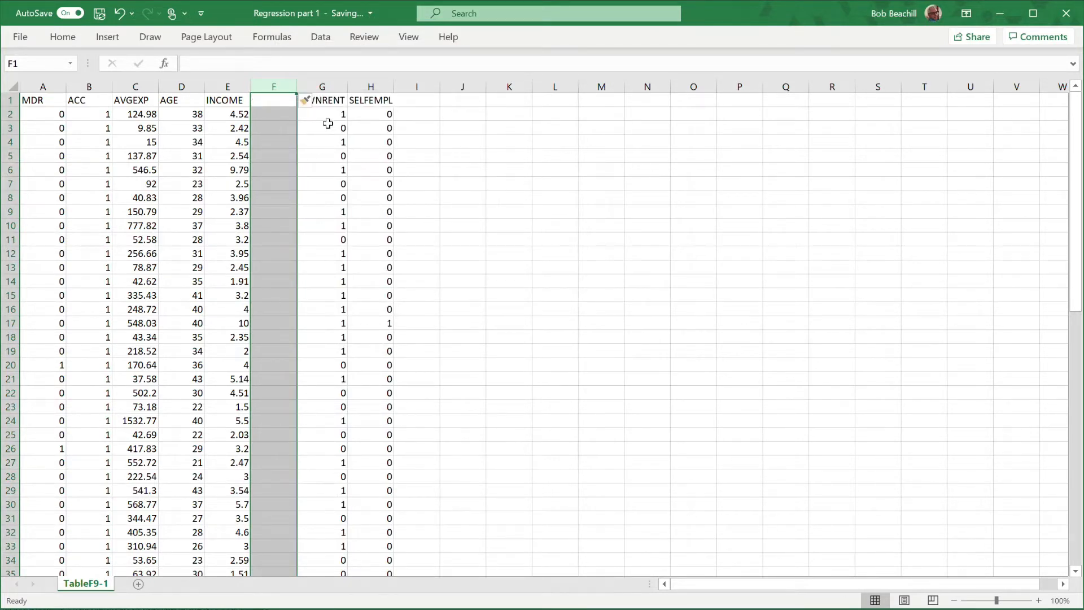
left_click(269, 101)
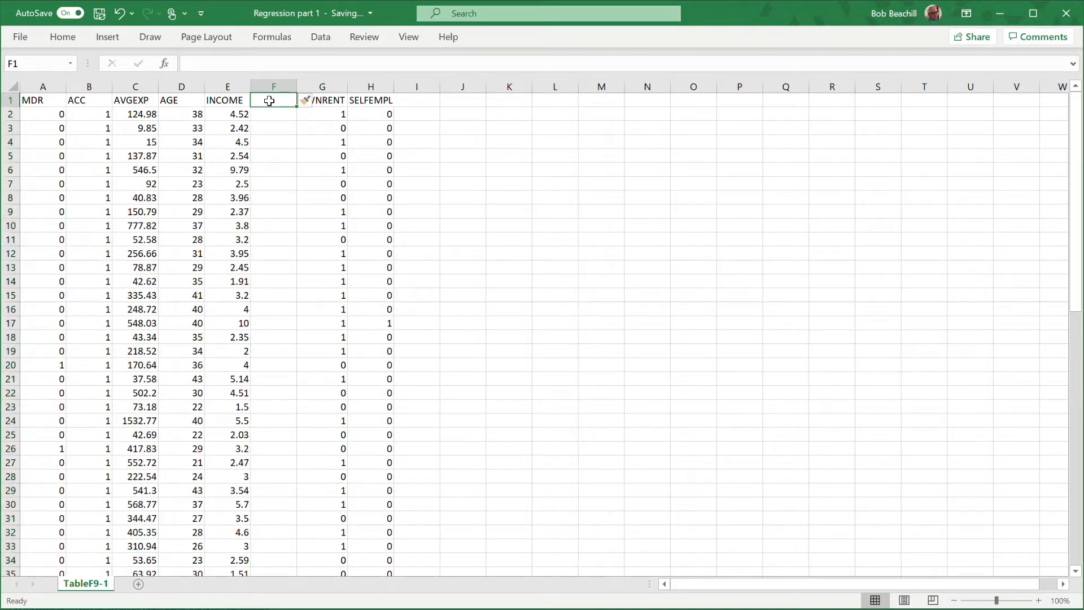
type("INCOM")
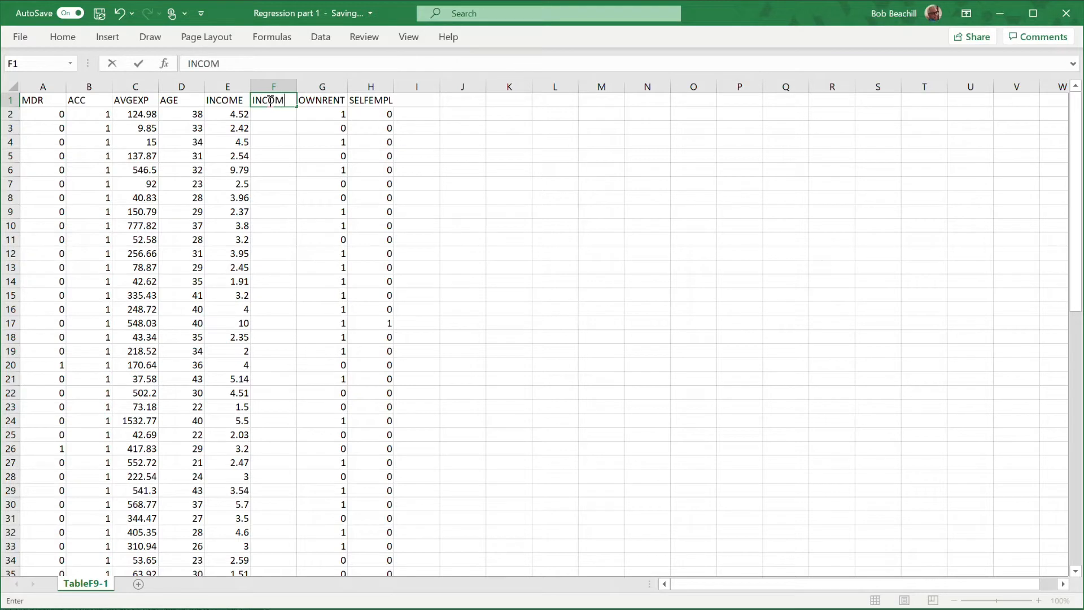
type("E^2")
key("Return")
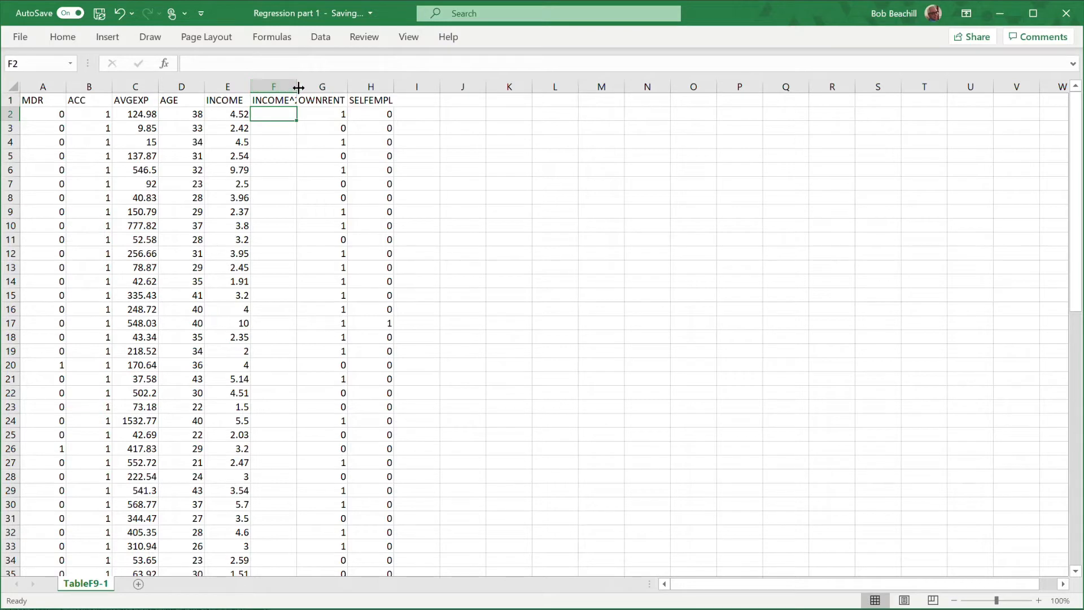
left_click_drag(298, 87, 304, 87)
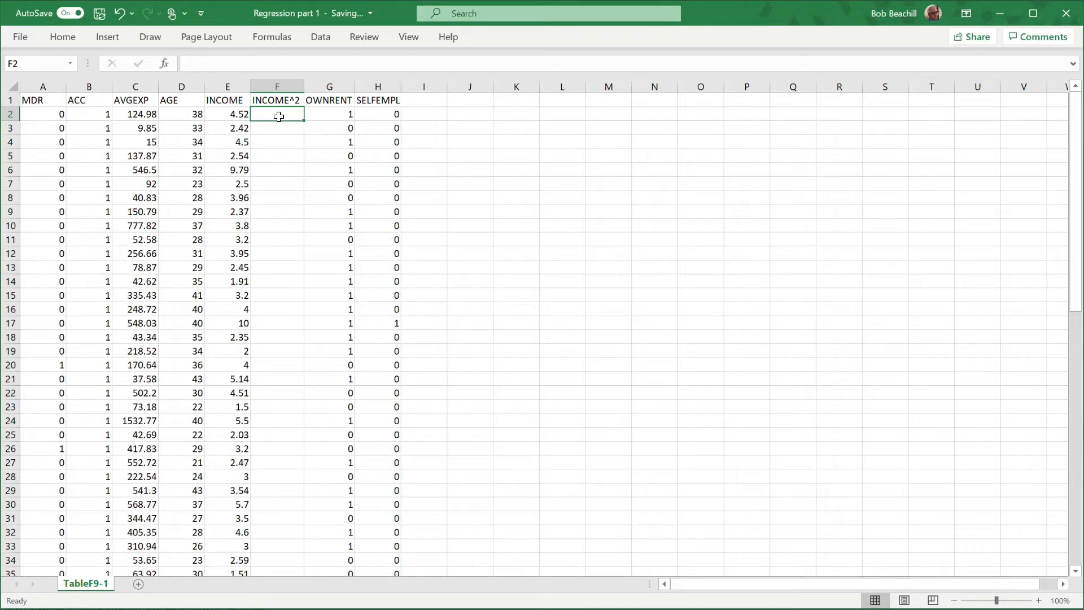
Square the first income value in cell F2 with the formula =E2^2.
type("=")
left_click(225, 115)
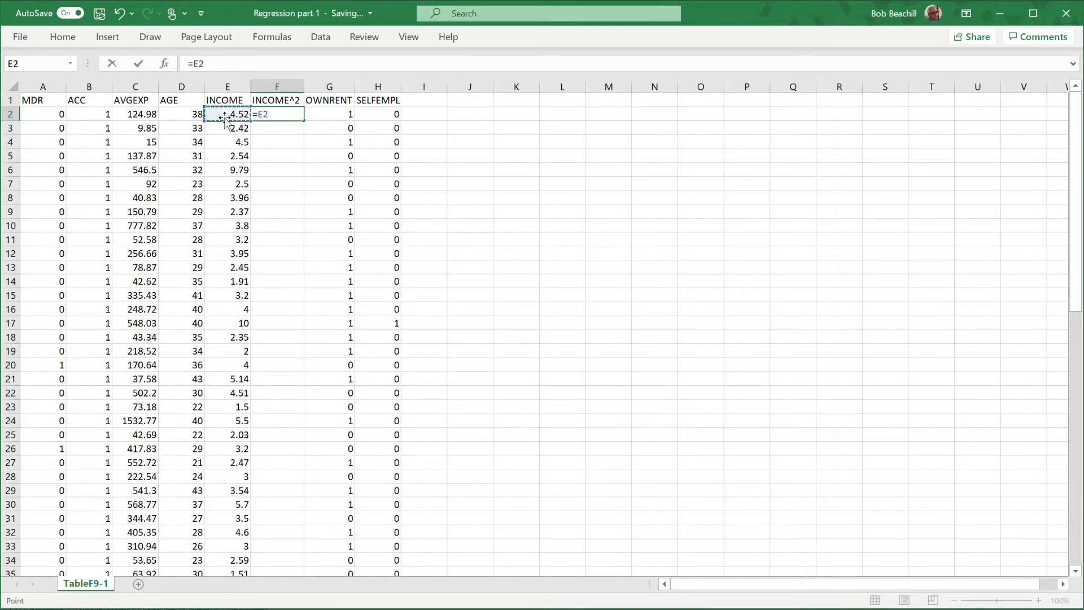
type("^2")
key("Return")
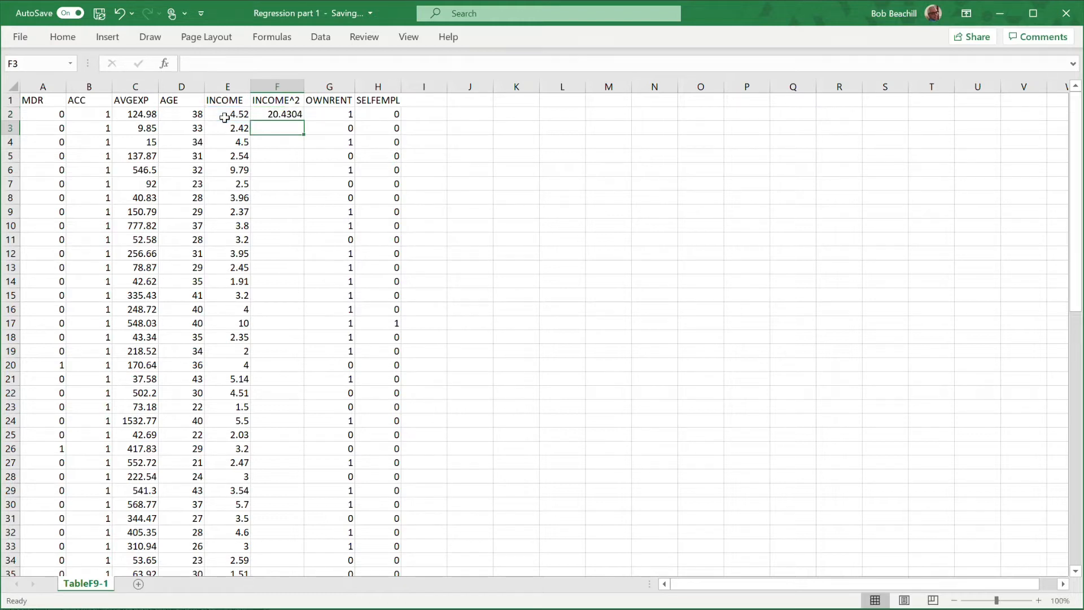
Fill the squared-income formula from F2 down to the last data row, F73.
left_click(273, 114)
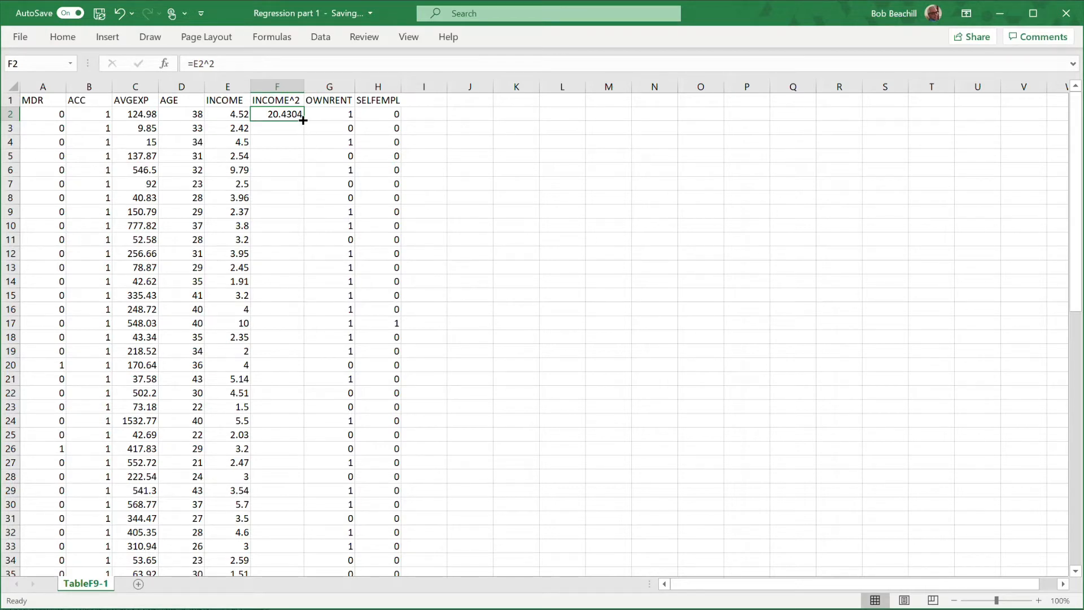
left_click_drag(303, 120, 300, 522)
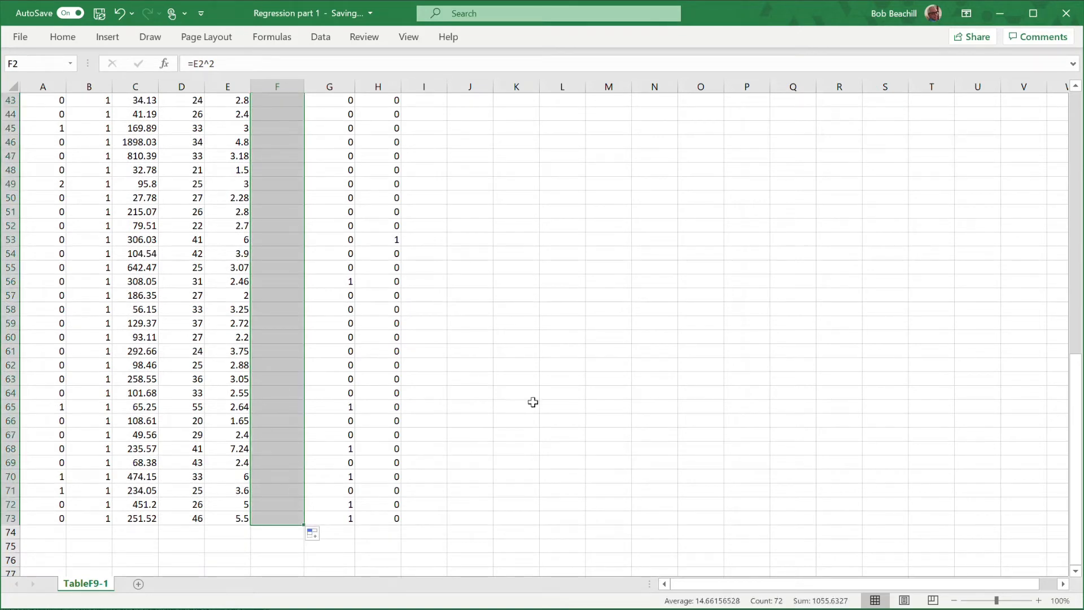
left_click(623, 203)
left_click_drag(1075, 355, 1075, 100)
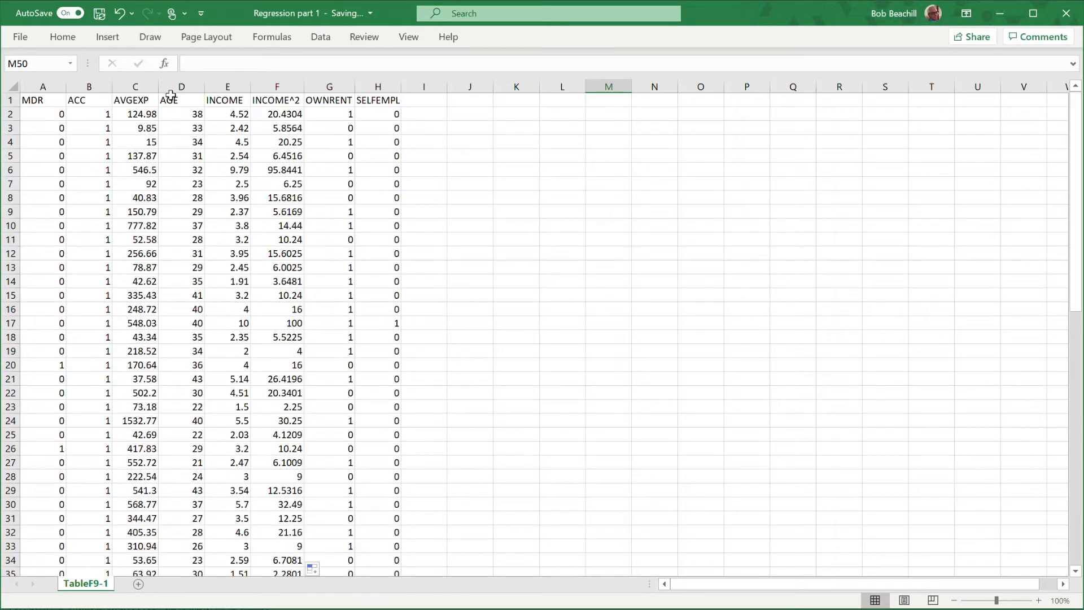
left_click_drag(173, 84, 312, 87)
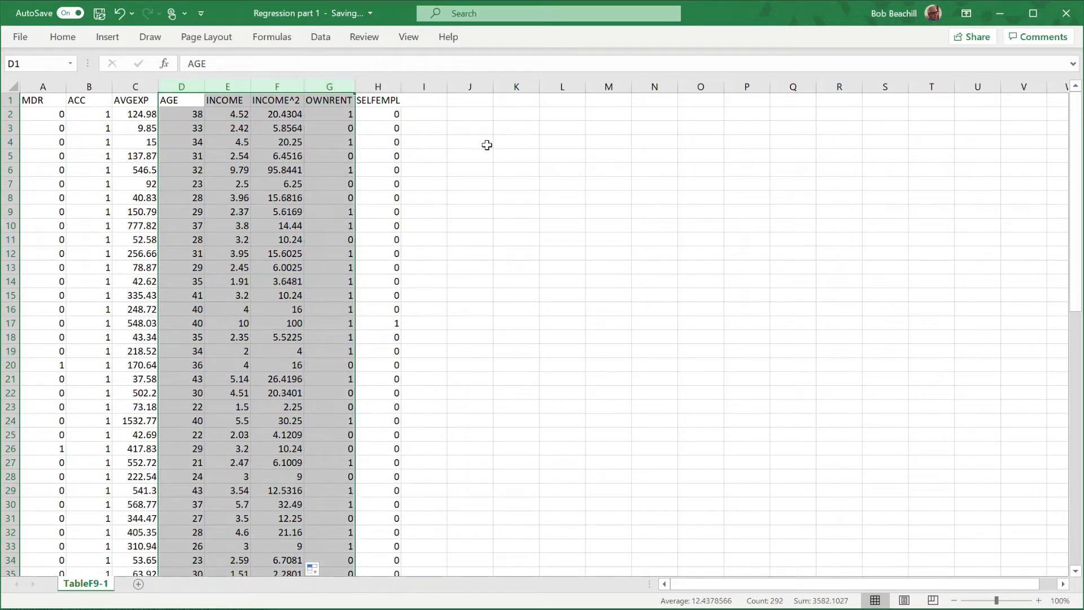
left_click(487, 151)
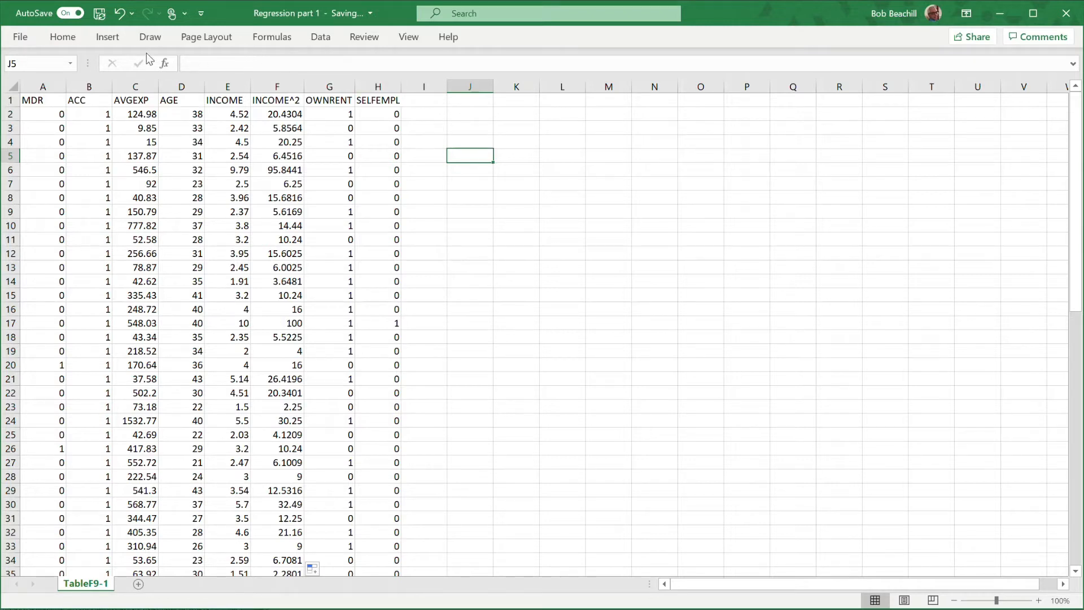
Start a Regression analysis and set its Y input range to the AVGEXP values in C2:C73.
left_click(320, 37)
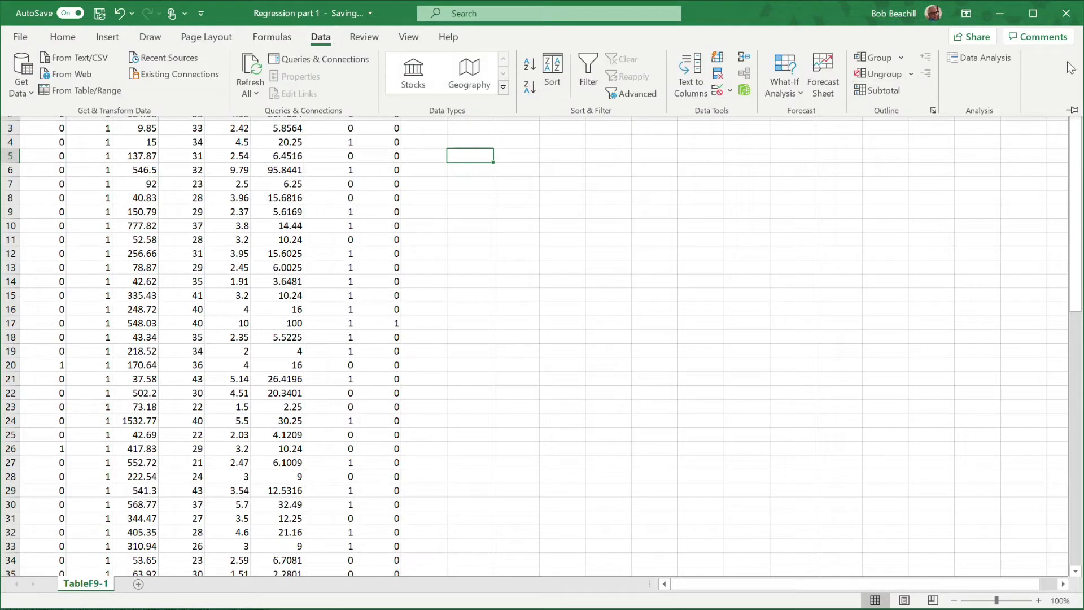
left_click(997, 62)
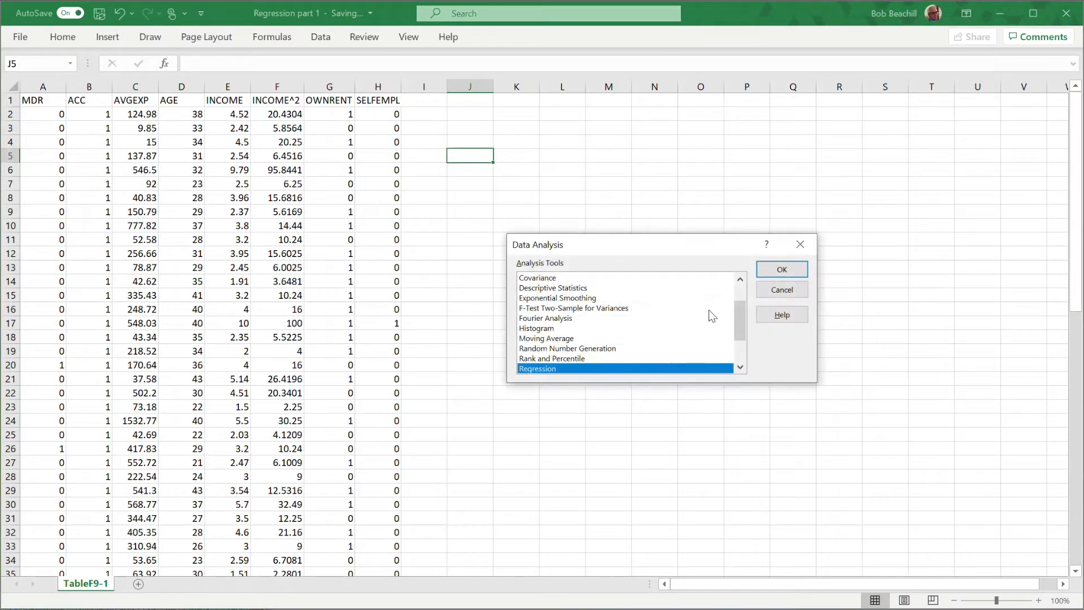
left_click(782, 268)
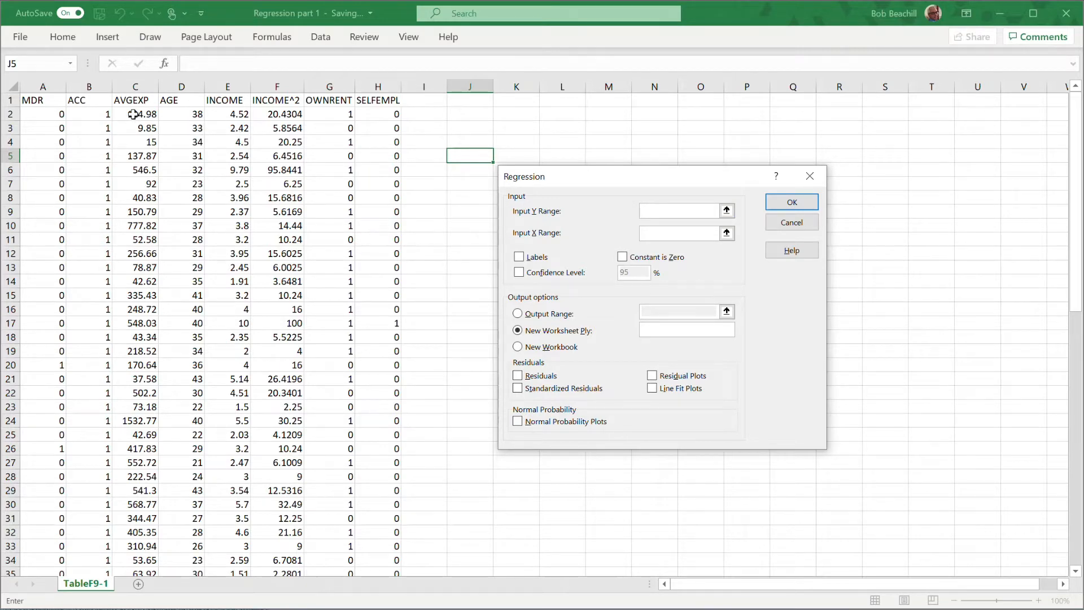
left_click_drag(132, 114, 136, 533)
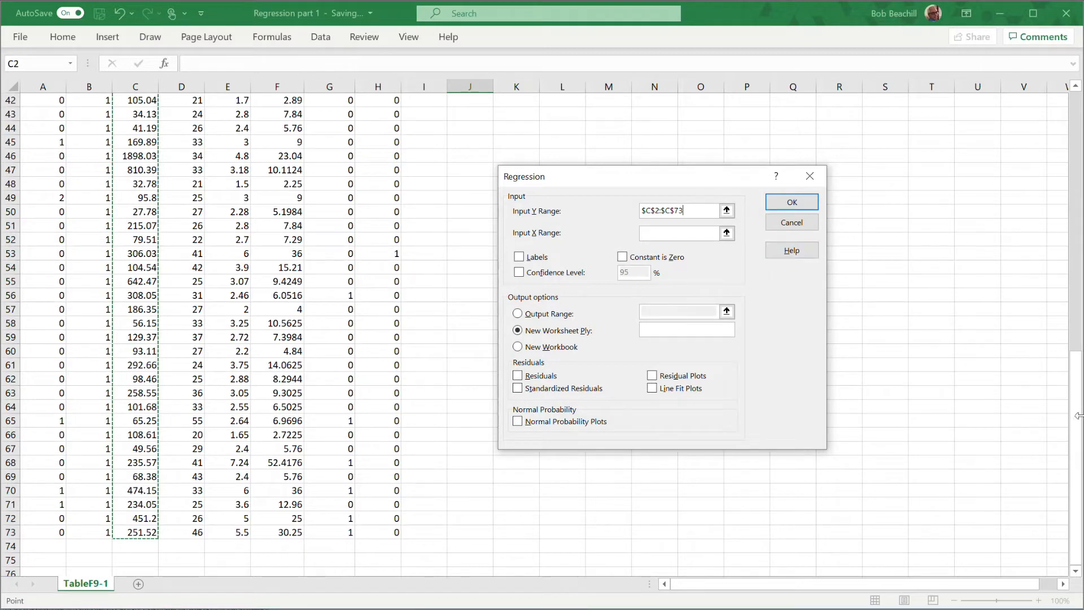
left_click_drag(1074, 397, 1075, 146)
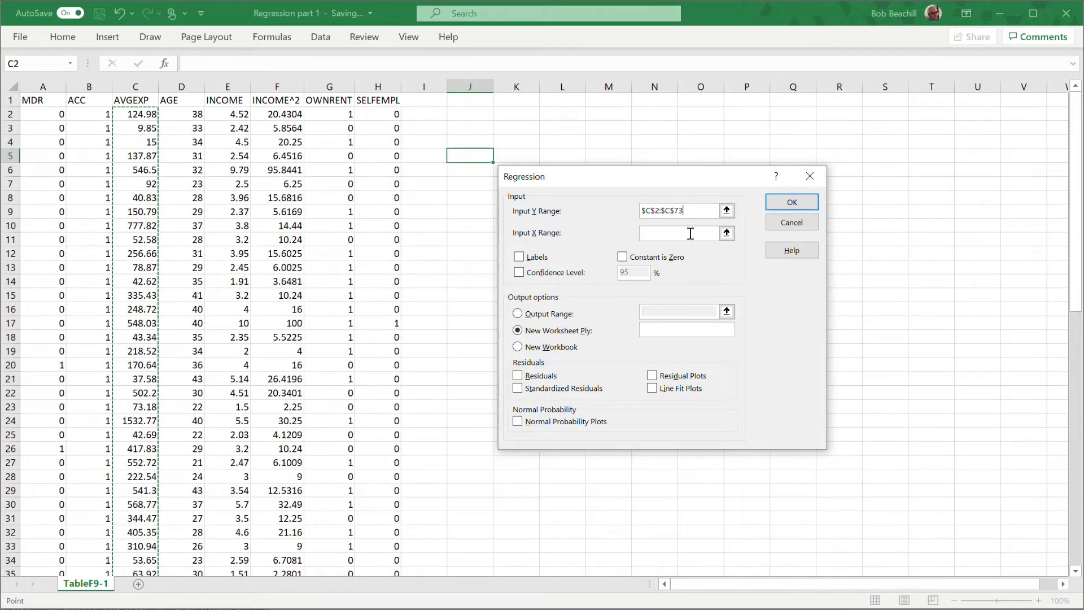
Set the regression's X input range to D2:G73, covering AGE through OWNRENT, and name the new output worksheet Model 1.
left_click(650, 233)
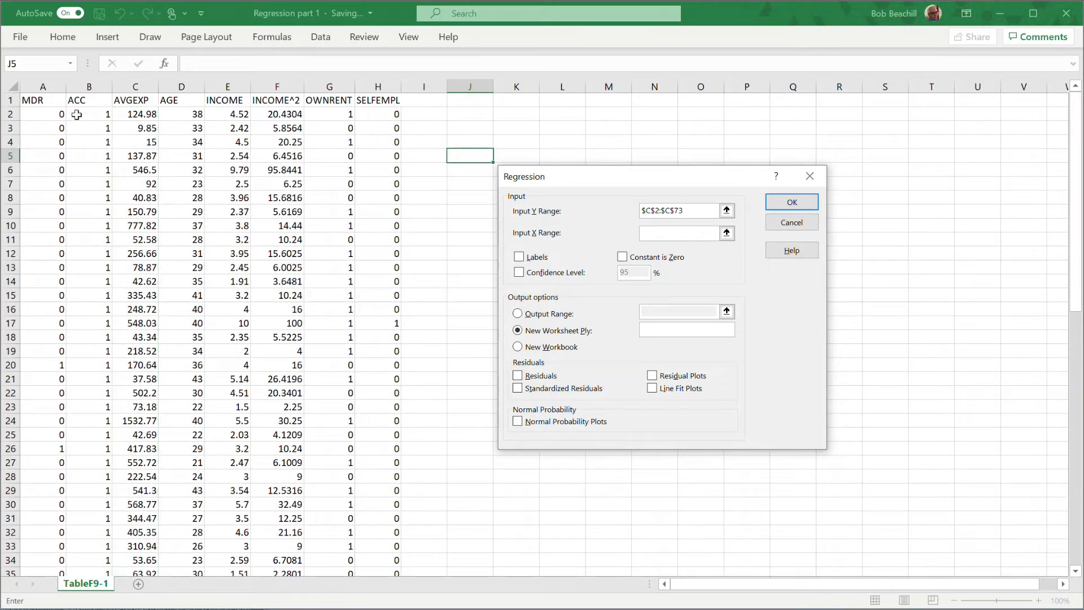
left_click_drag(188, 113, 312, 114)
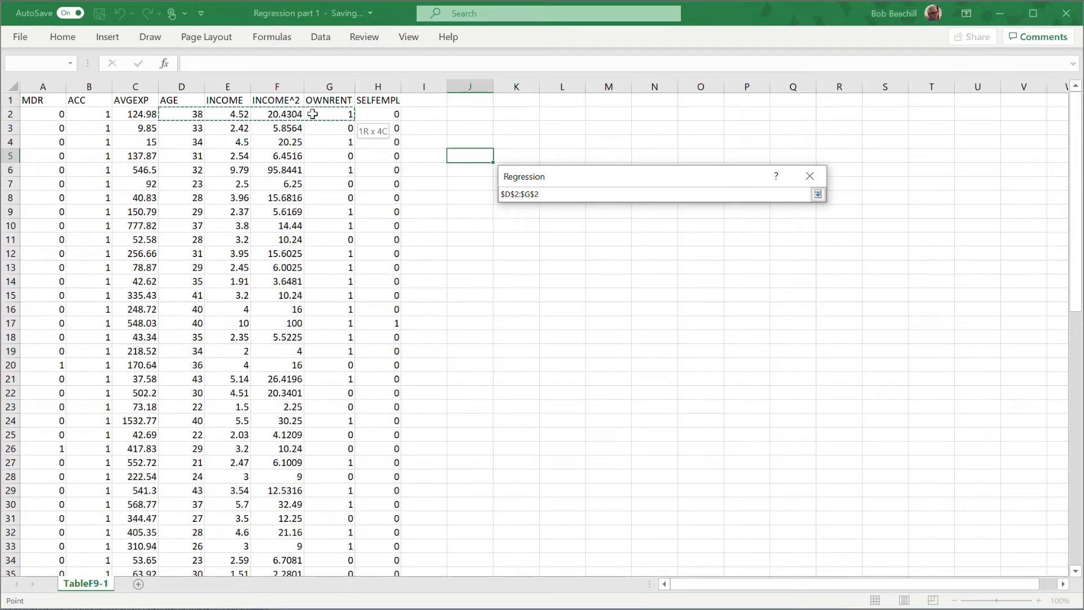
left_click_drag(313, 115, 321, 464)
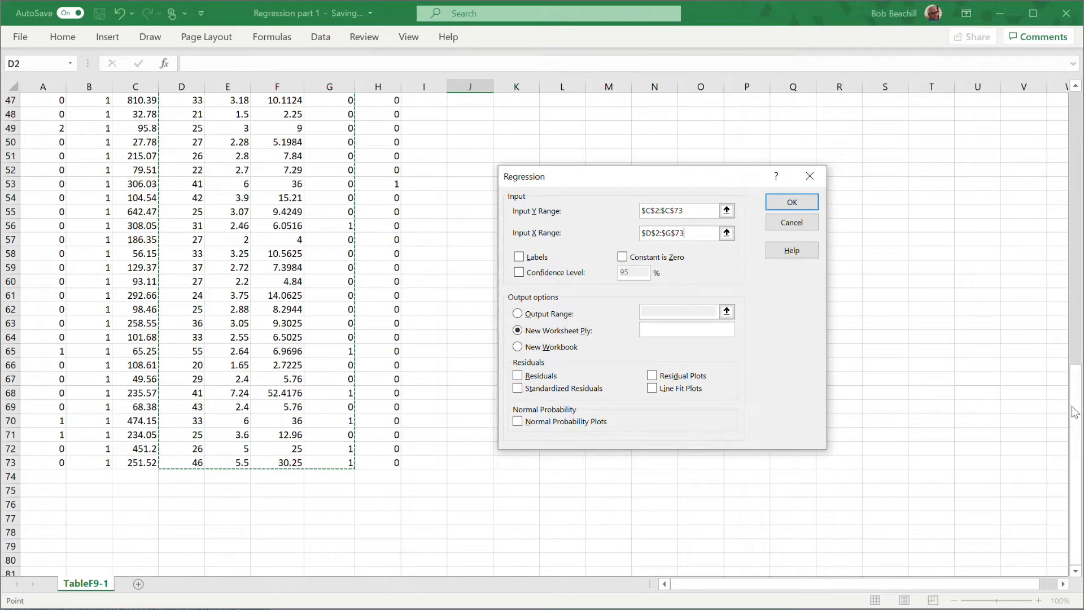
left_click_drag(1074, 399, 1055, 77)
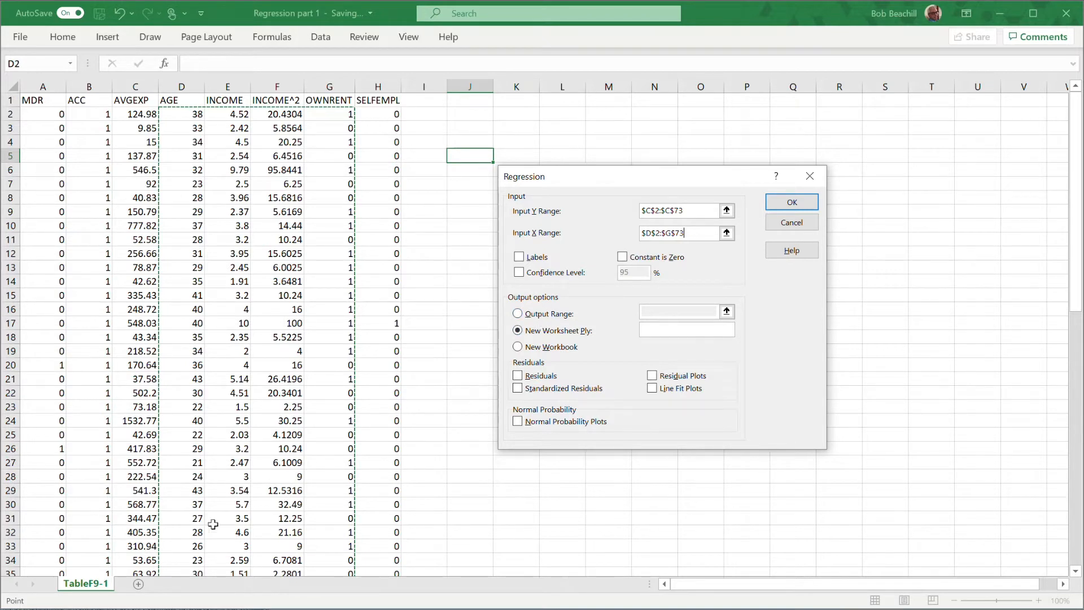
left_click(665, 328)
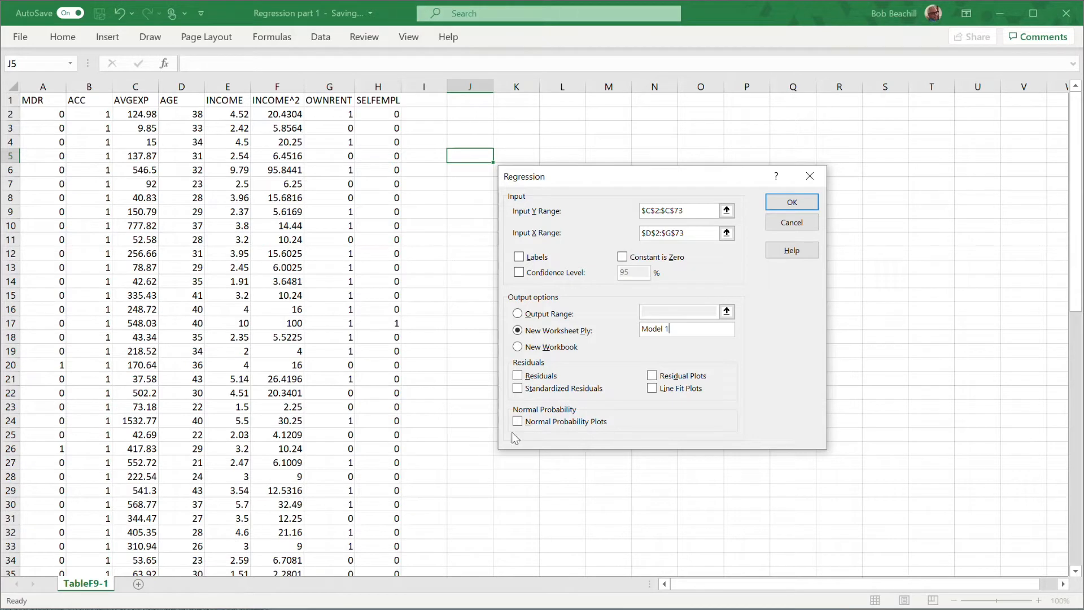
Include residuals in the regression output and run the regression.
left_click(518, 376)
left_click(793, 203)
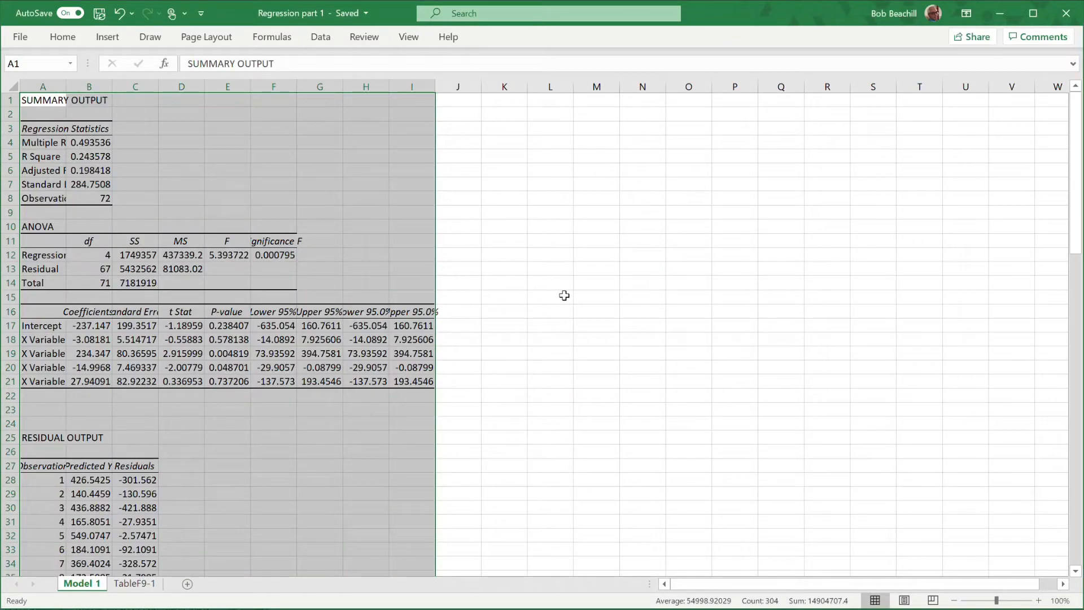
left_click(544, 267)
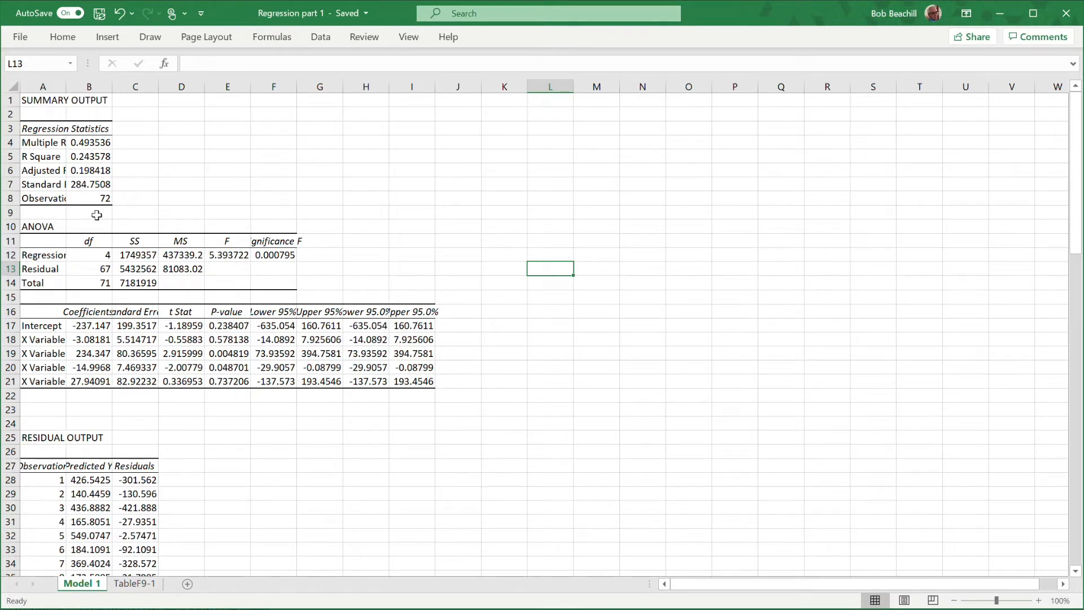
Autofit the widths of columns A to I on the Model 1 sheet to their contents.
left_click_drag(47, 88, 406, 96)
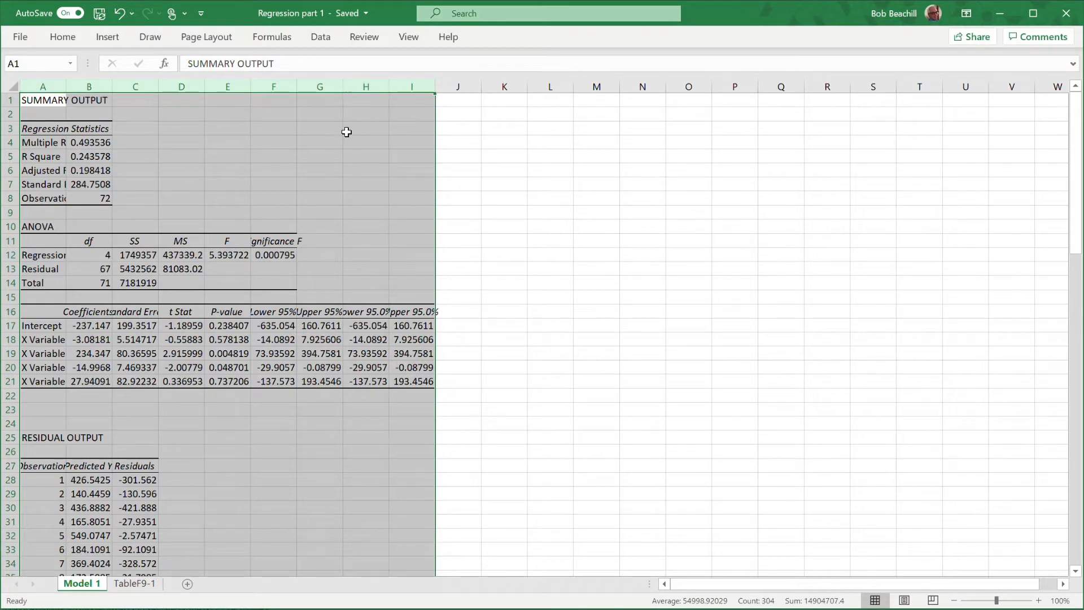
double_click(342, 87)
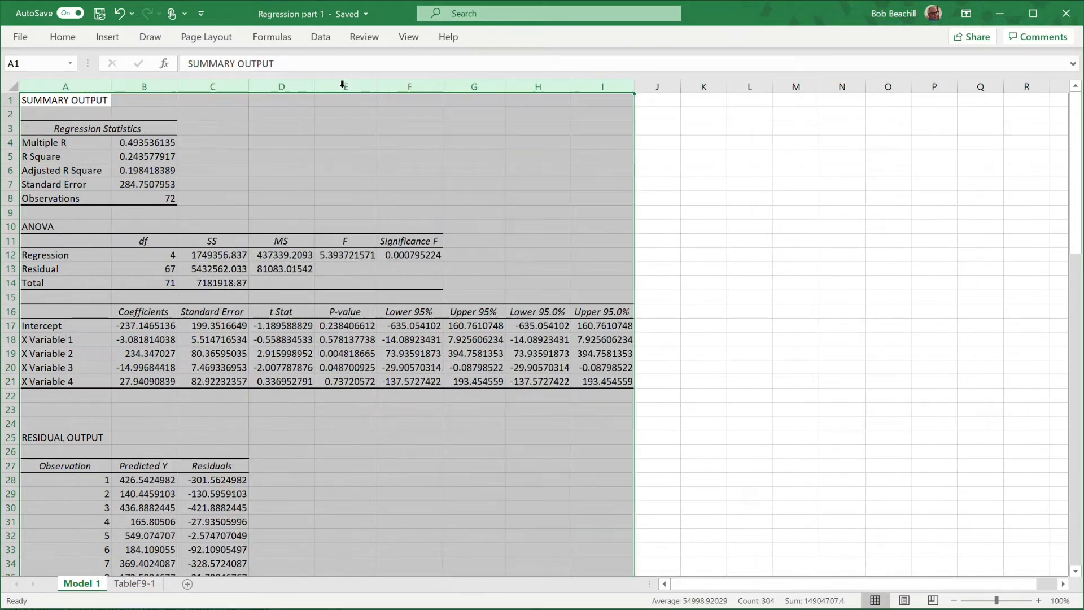
left_click(720, 282)
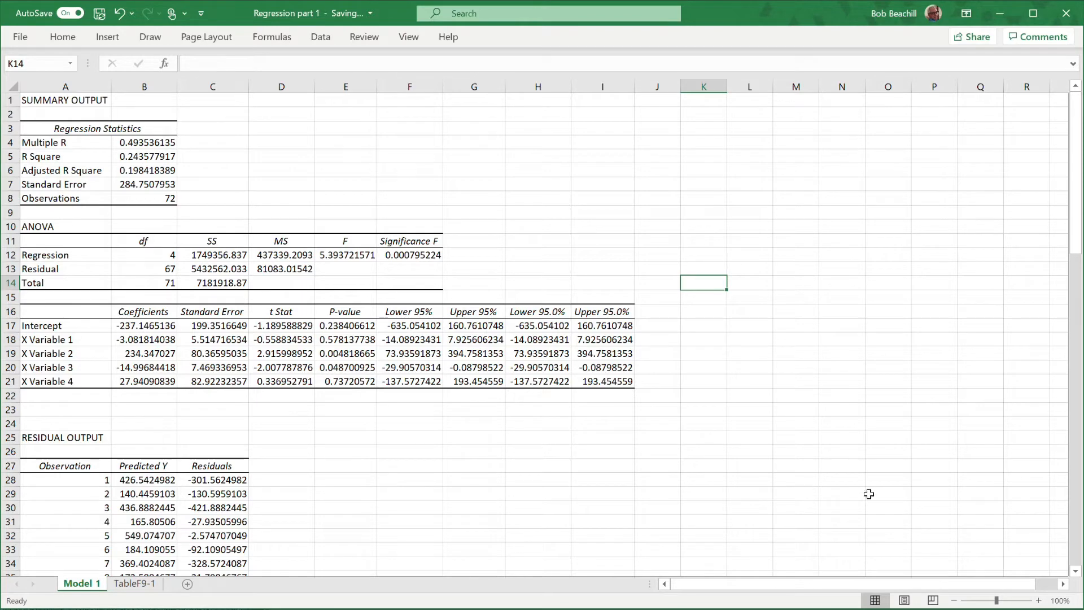
Copy the variable headers AGE, INCOME, INCOME^2 and OWNRENT from D1:G1 of the TableF9-1 sheet.
left_click_drag(1075, 242, 1072, 210)
left_click(141, 587)
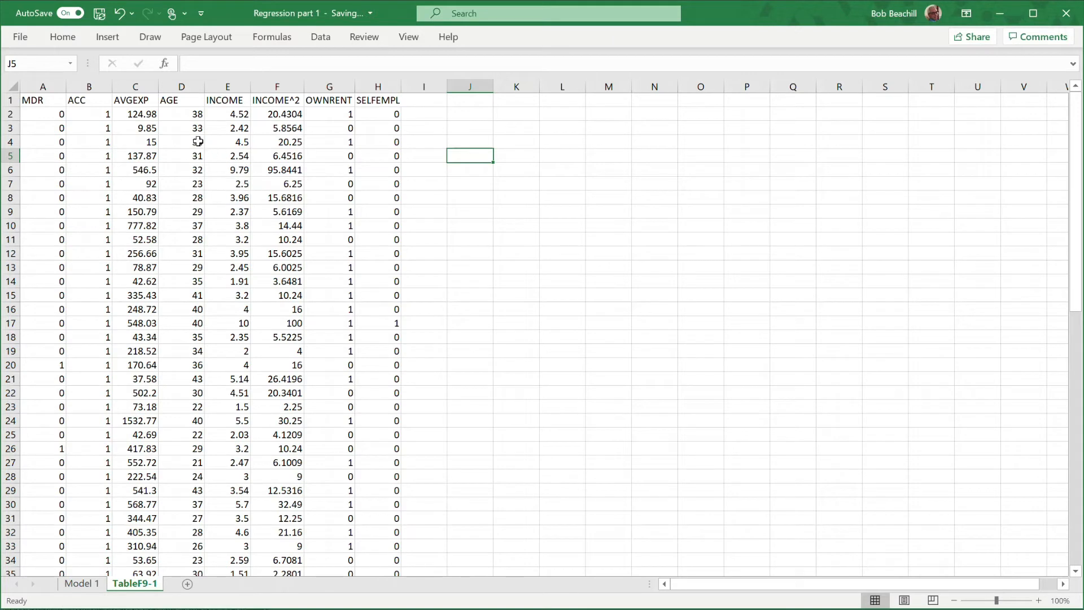
left_click_drag(180, 100, 306, 100)
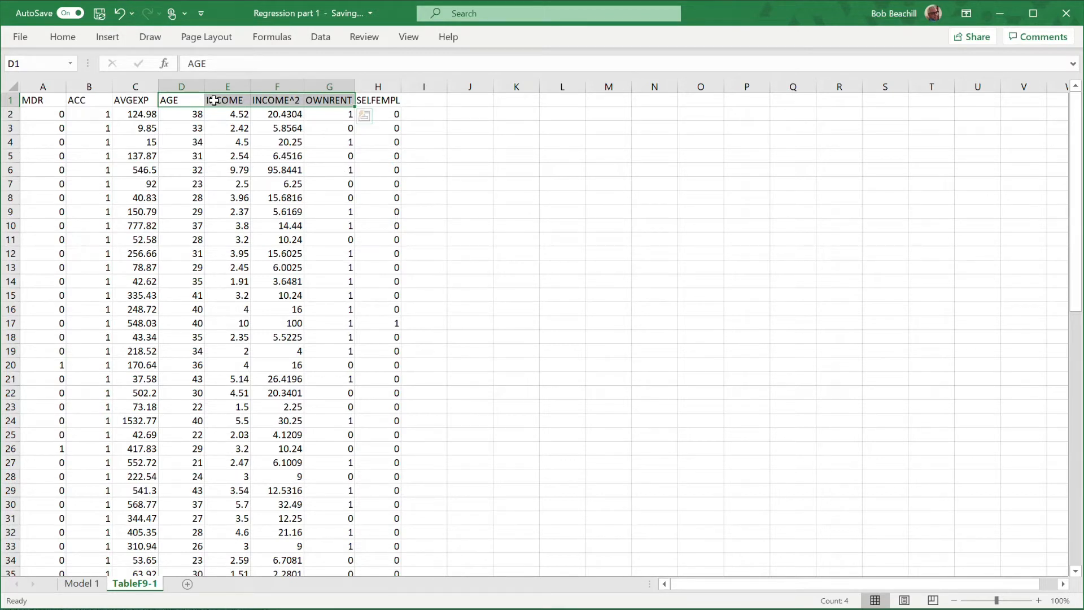
right_click(196, 102)
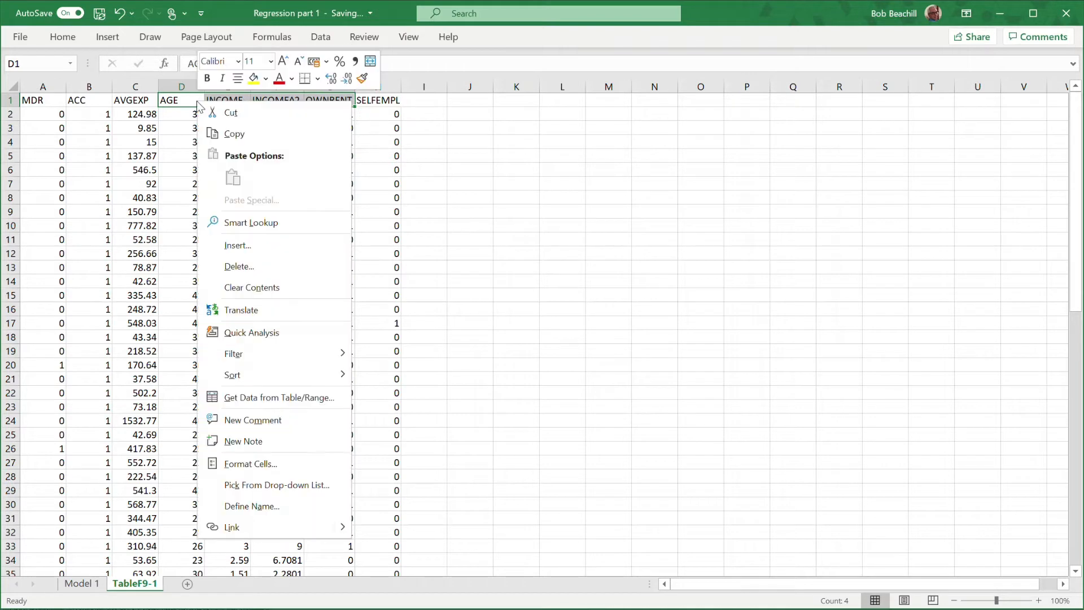
left_click(236, 136)
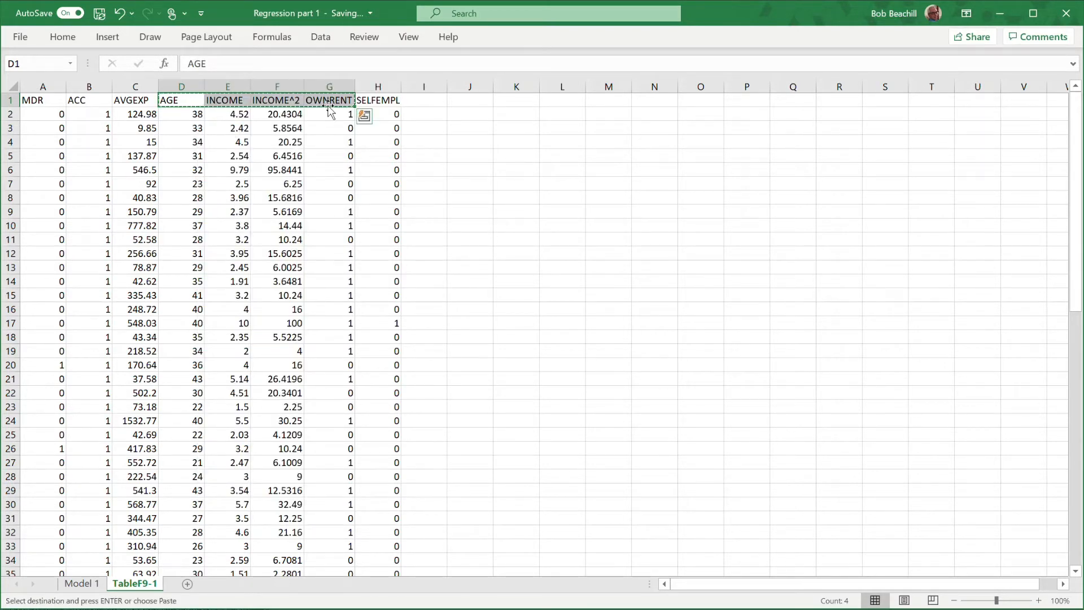
Paste the copied headers transposed over the X Variable labels in A18:A21 of the Model 1 sheet.
left_click(94, 584)
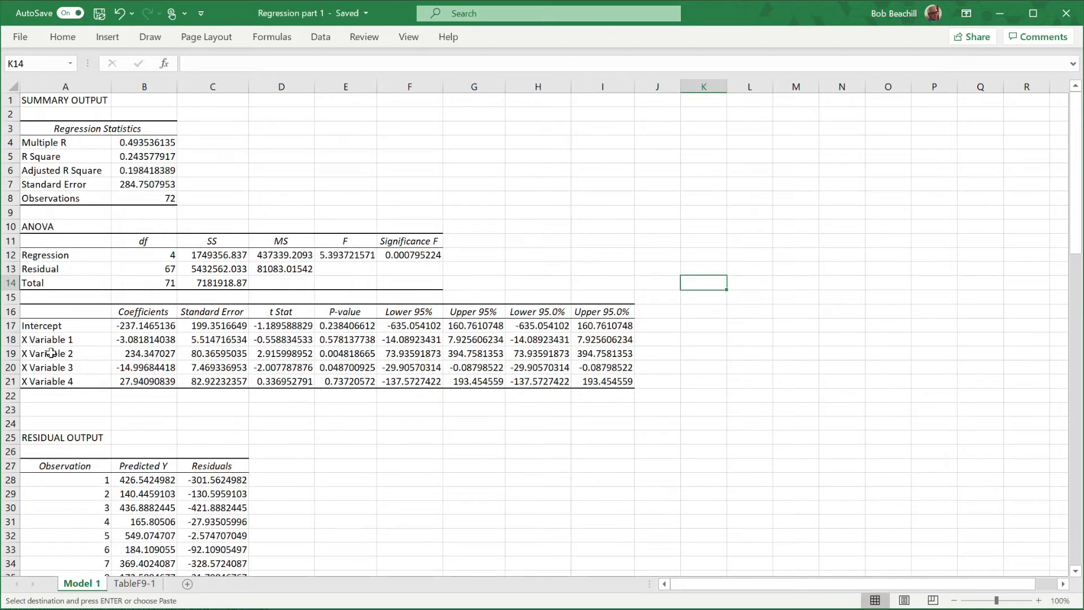
left_click_drag(52, 338, 56, 367)
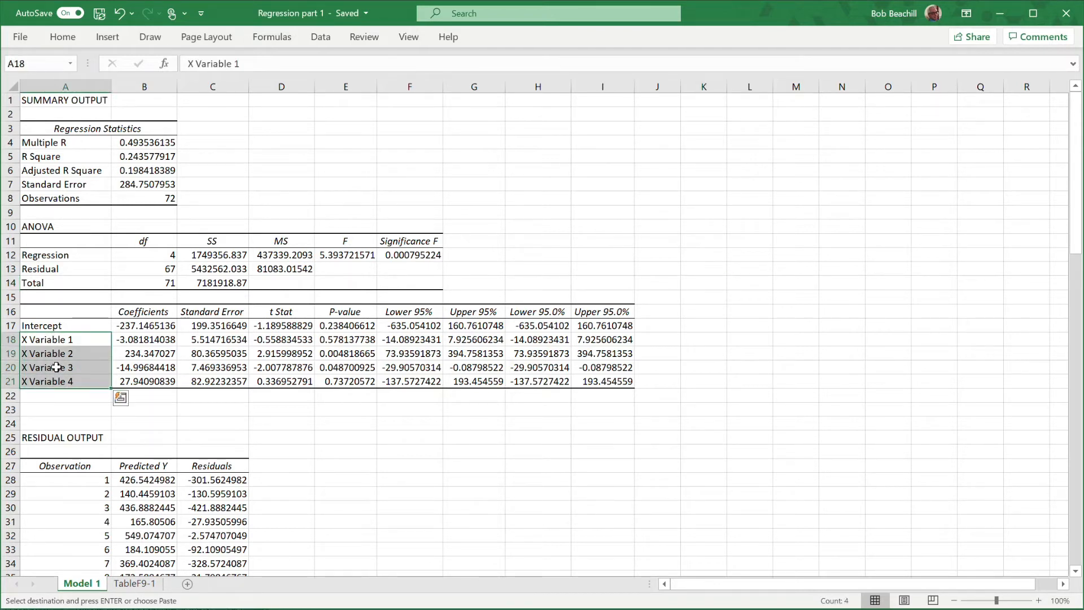
right_click(66, 339)
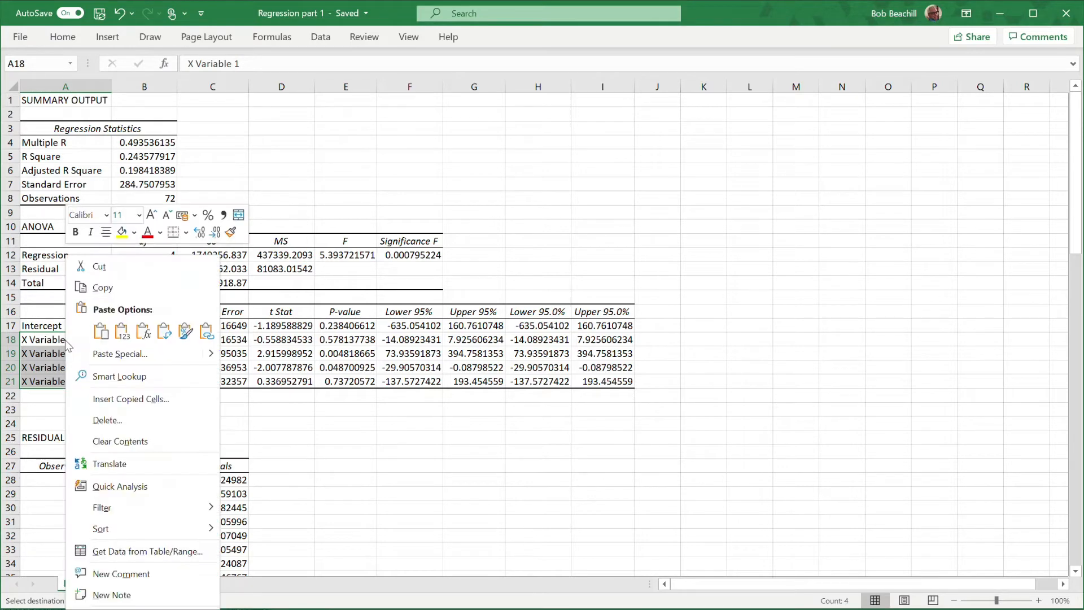
left_click(105, 354)
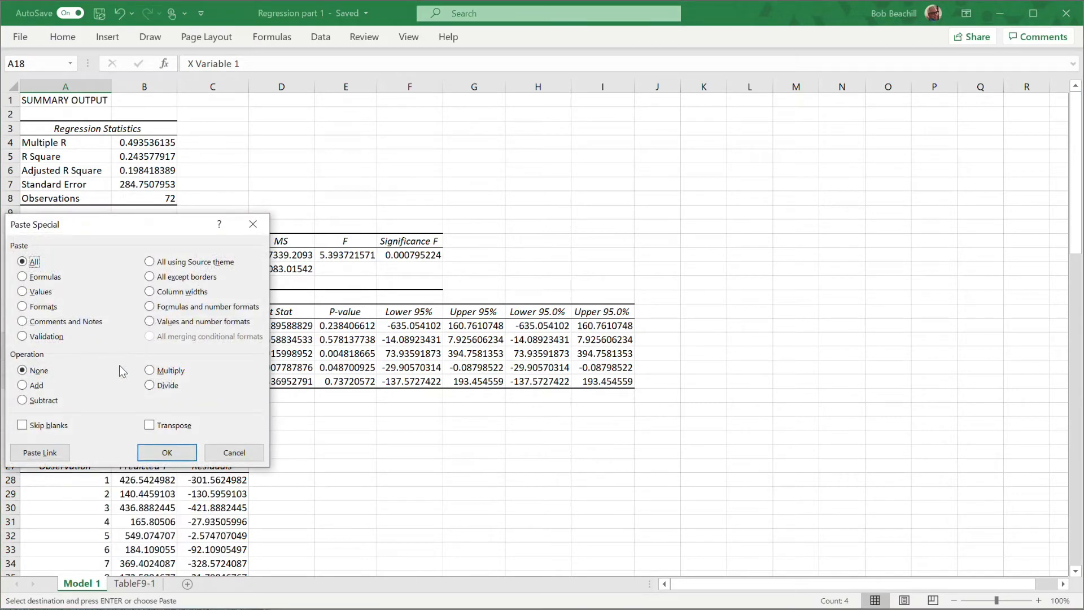
left_click(151, 425)
left_click(167, 453)
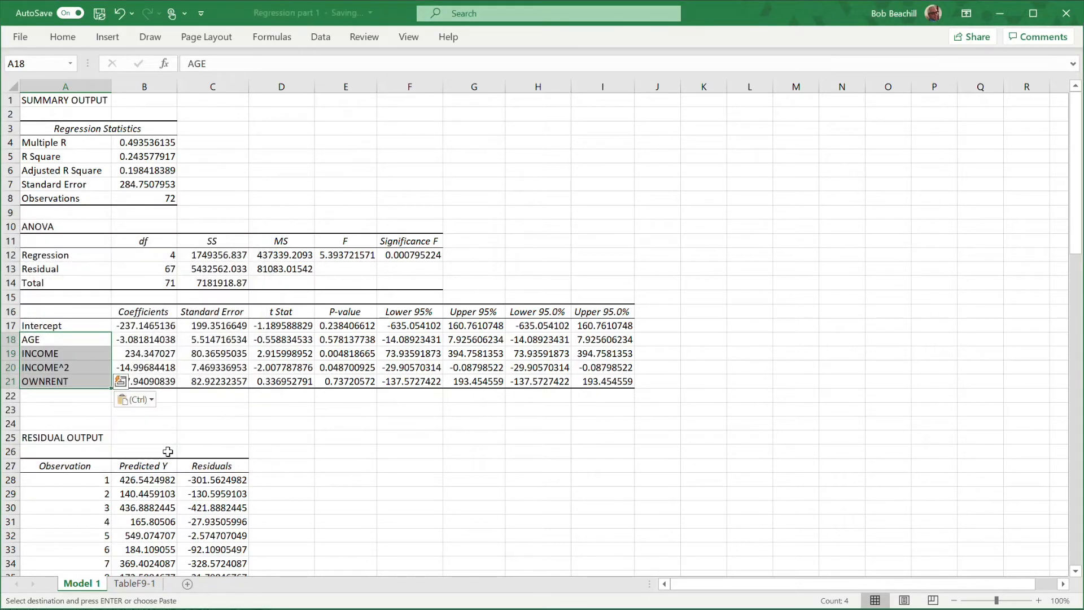
left_click(745, 378)
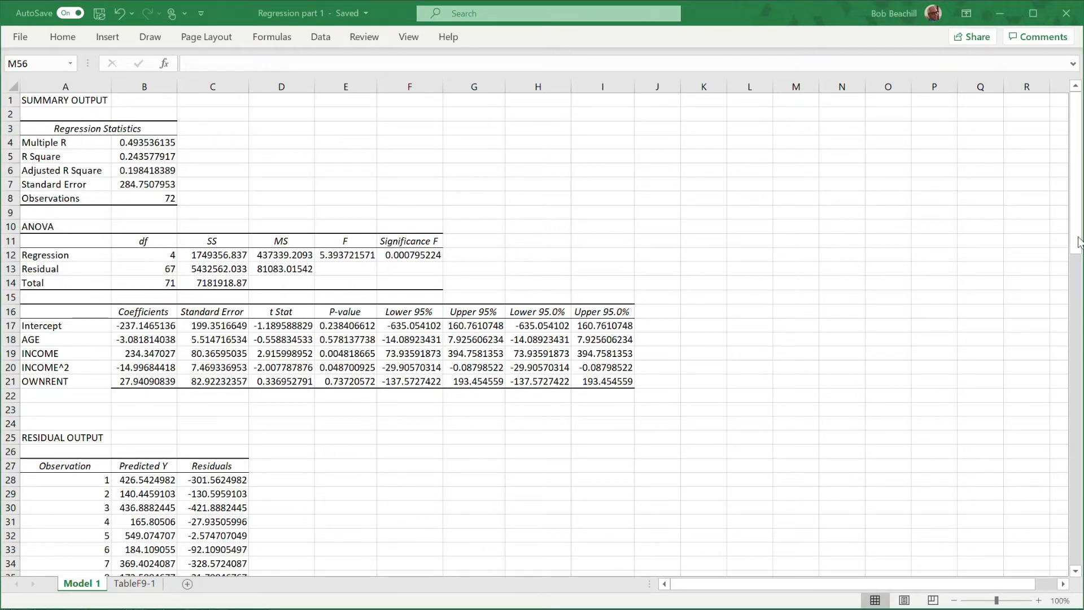
Insert a plain 2-D line chart of all the Residuals values, place it beside the residual output table and enlarge it.
left_click_drag(1078, 243, 1079, 352)
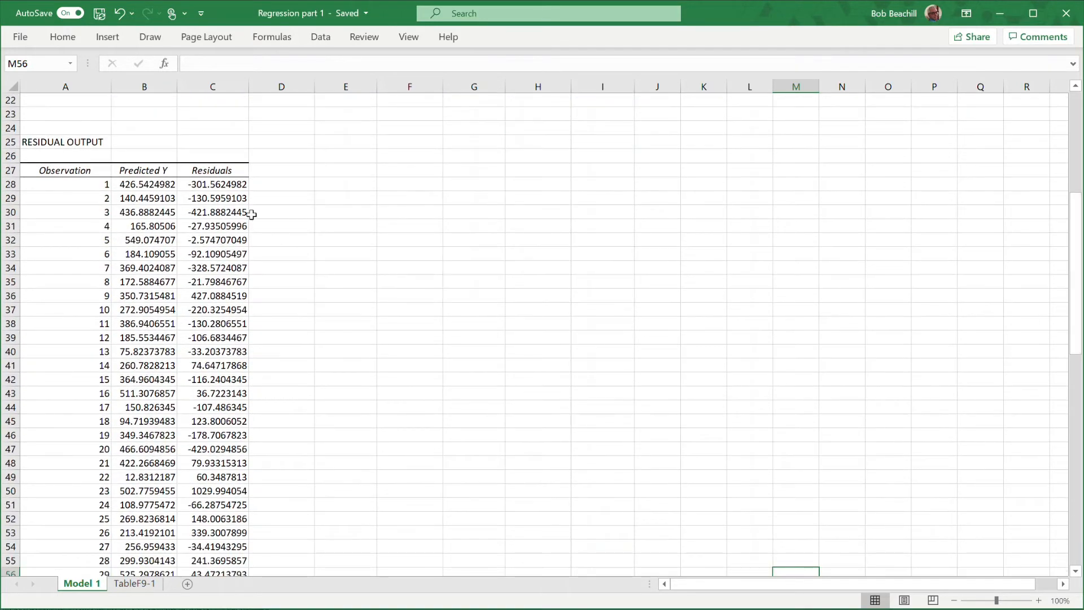
left_click_drag(225, 185, 219, 534)
scroll(732, 285, "up", 5)
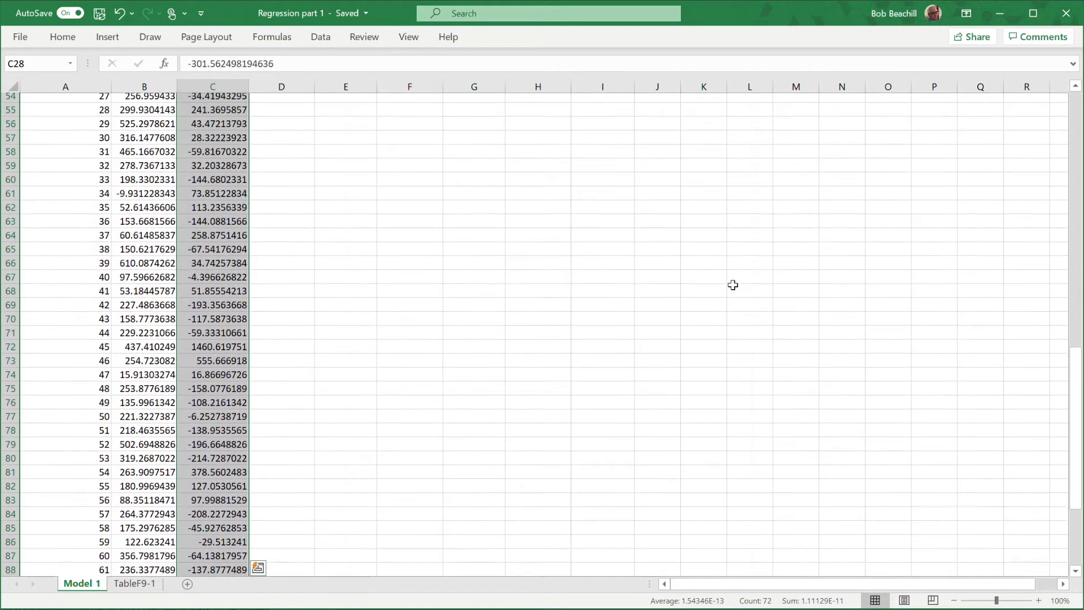
scroll(732, 285, "up", 12)
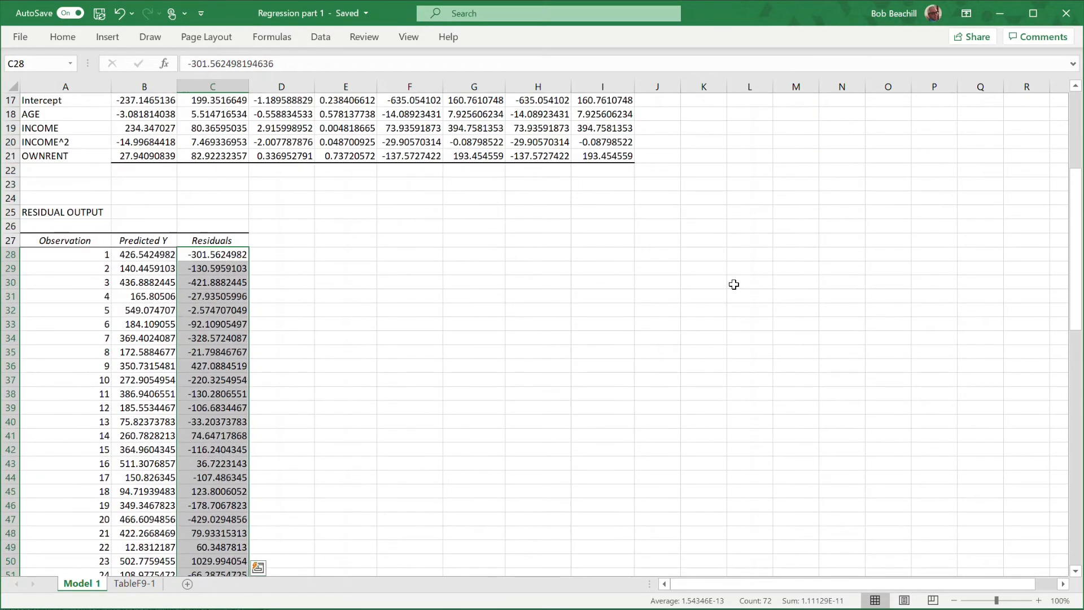
left_click(107, 40)
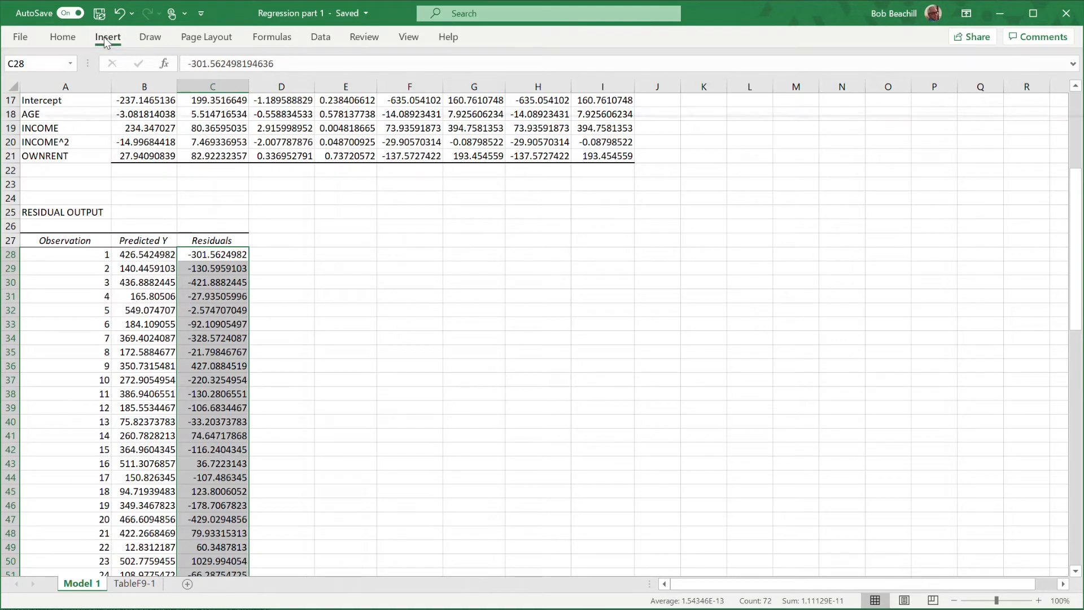
left_click(514, 75)
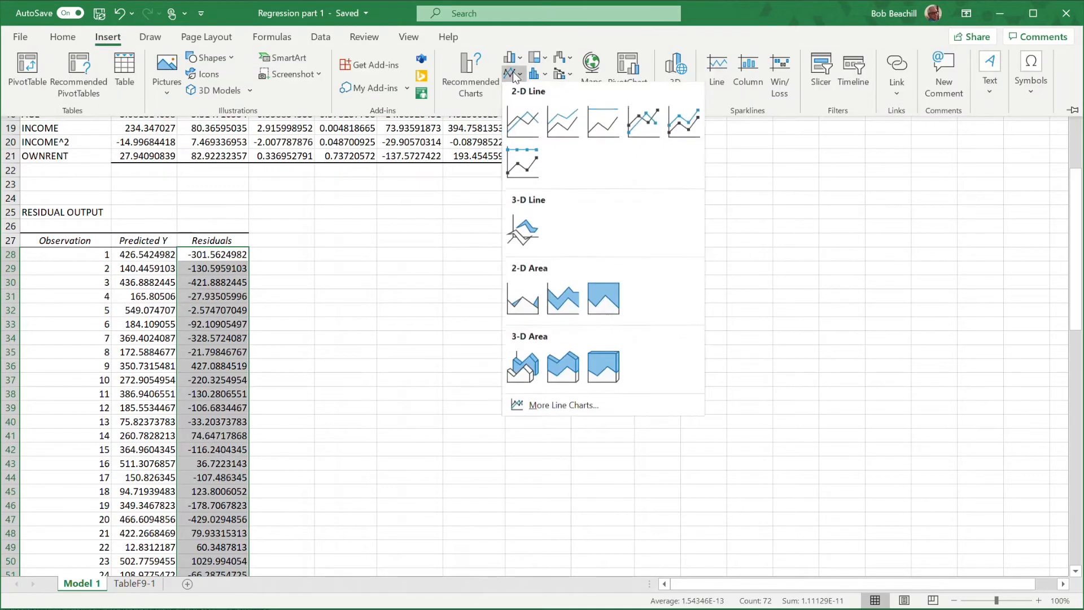
left_click(521, 121)
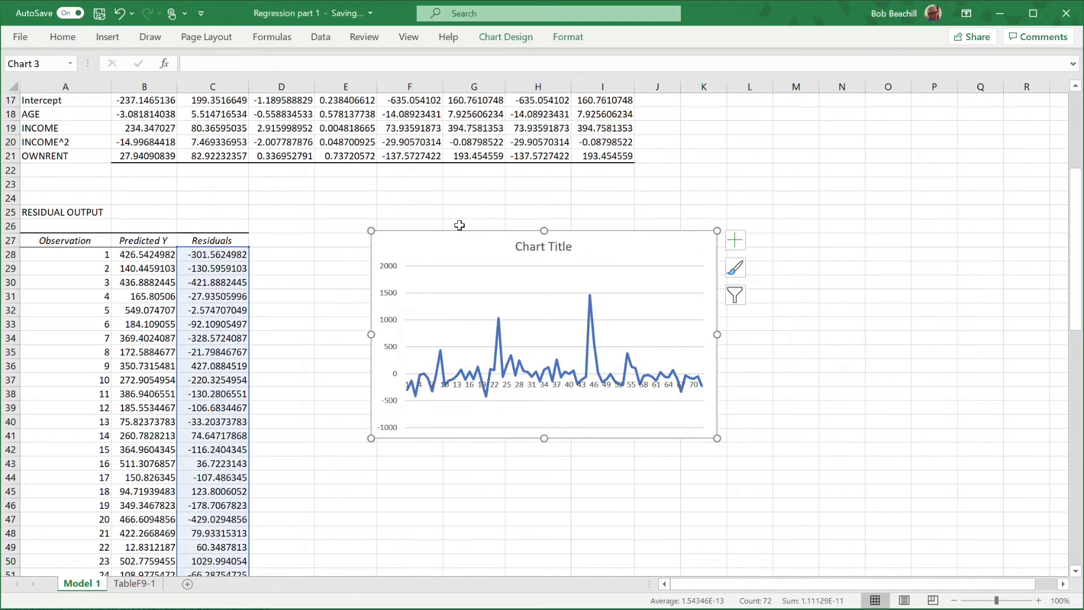
left_click_drag(460, 225, 383, 235)
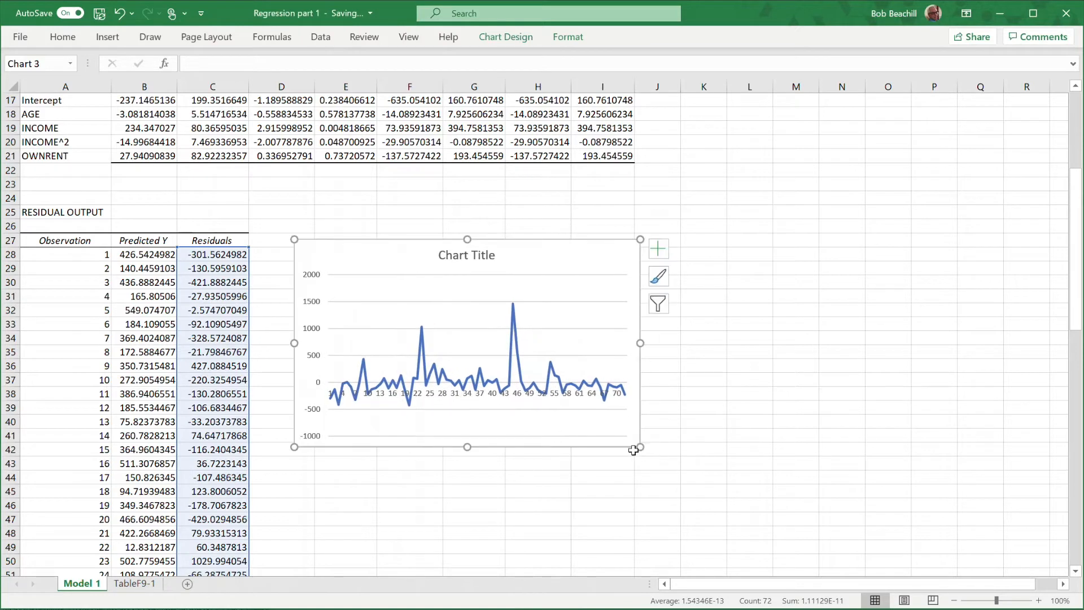
left_click_drag(641, 448, 711, 515)
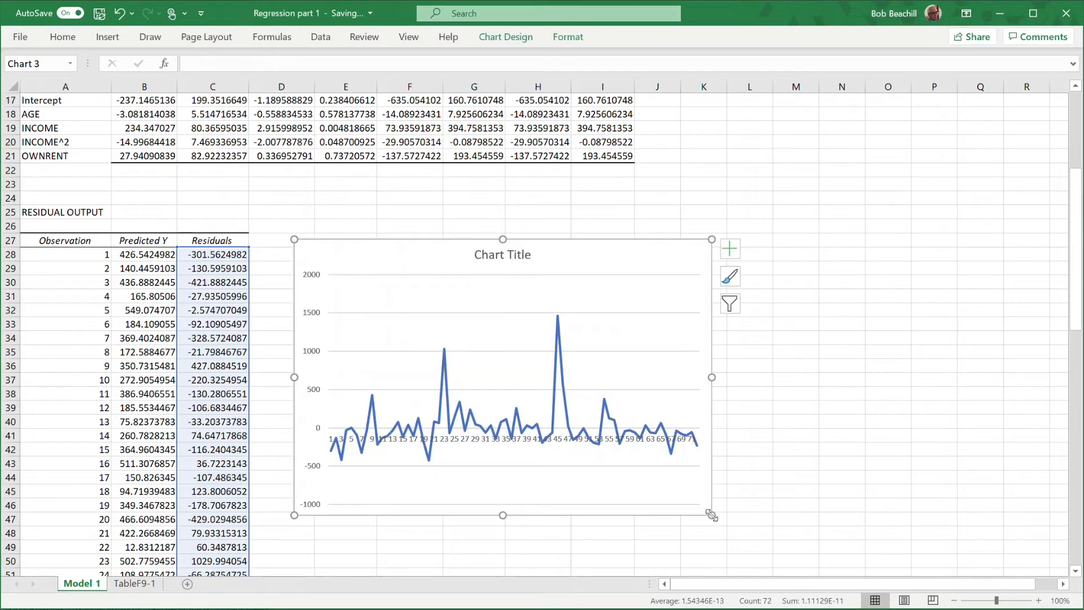
Title the line chart Residuals and close the formatting pane.
left_click(489, 256)
double_click(487, 255)
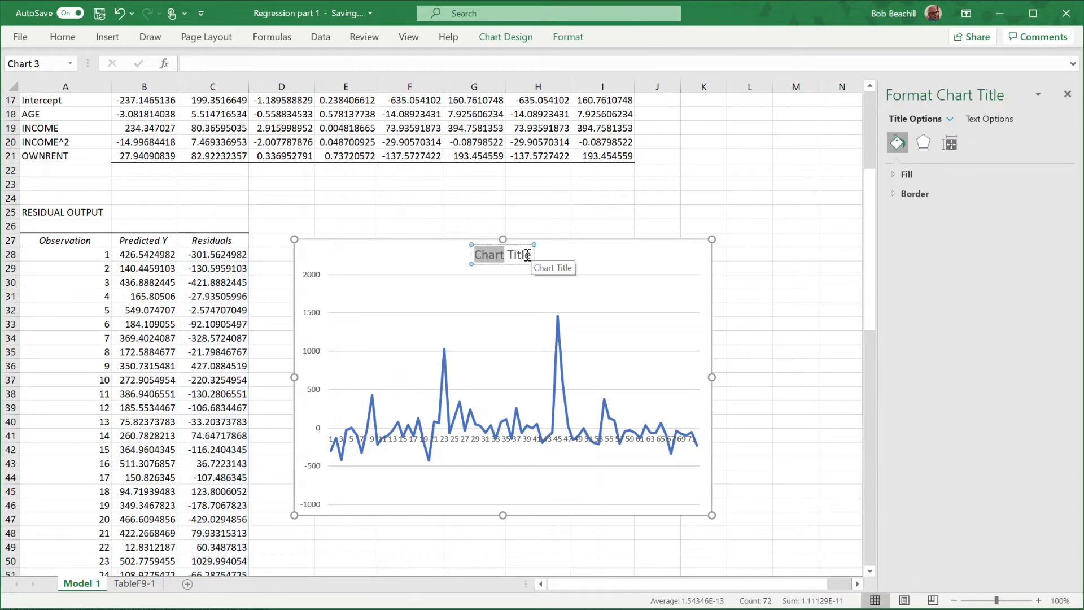
left_click(528, 256, "shift")
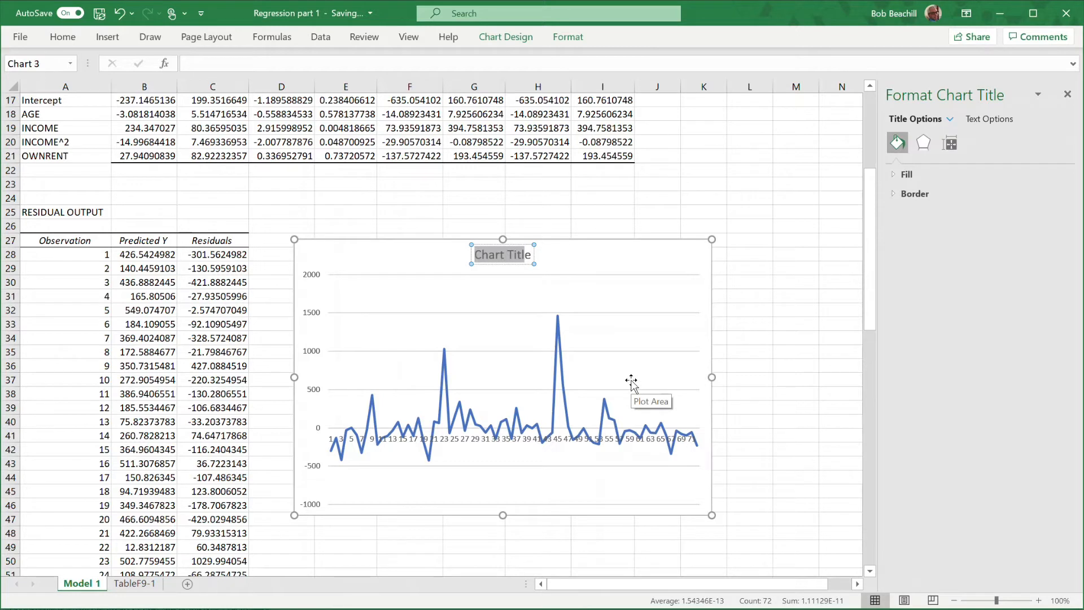
type("Reseidualse")
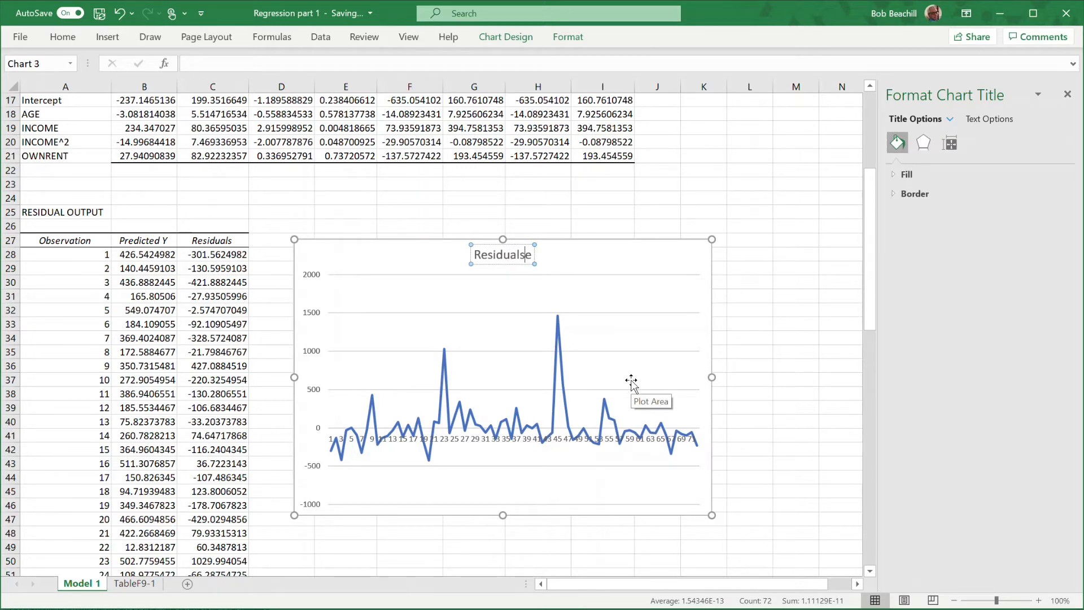
key("Delete")
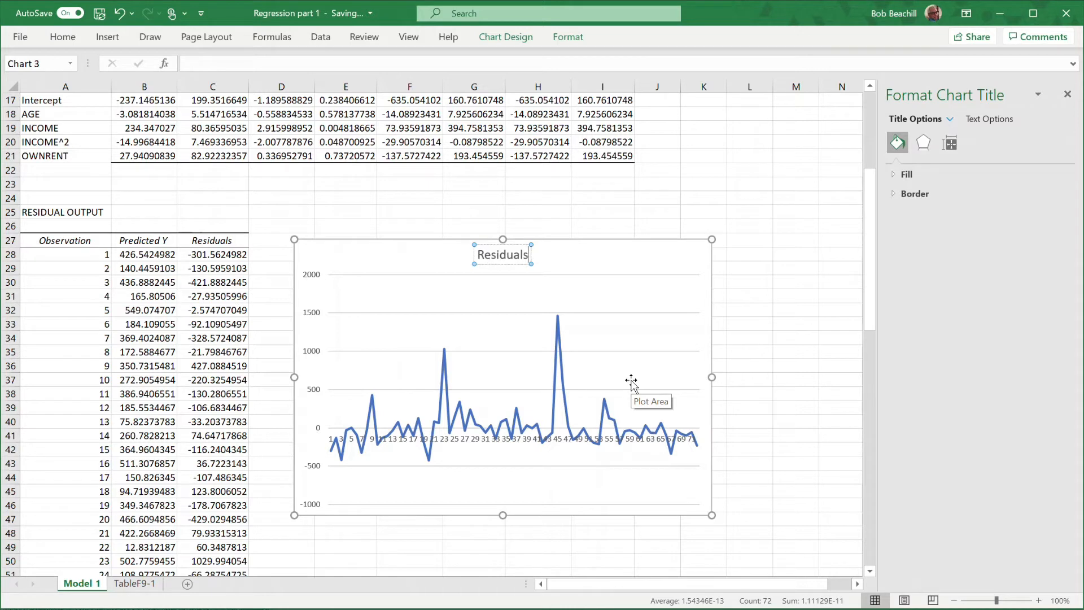
left_click(749, 213)
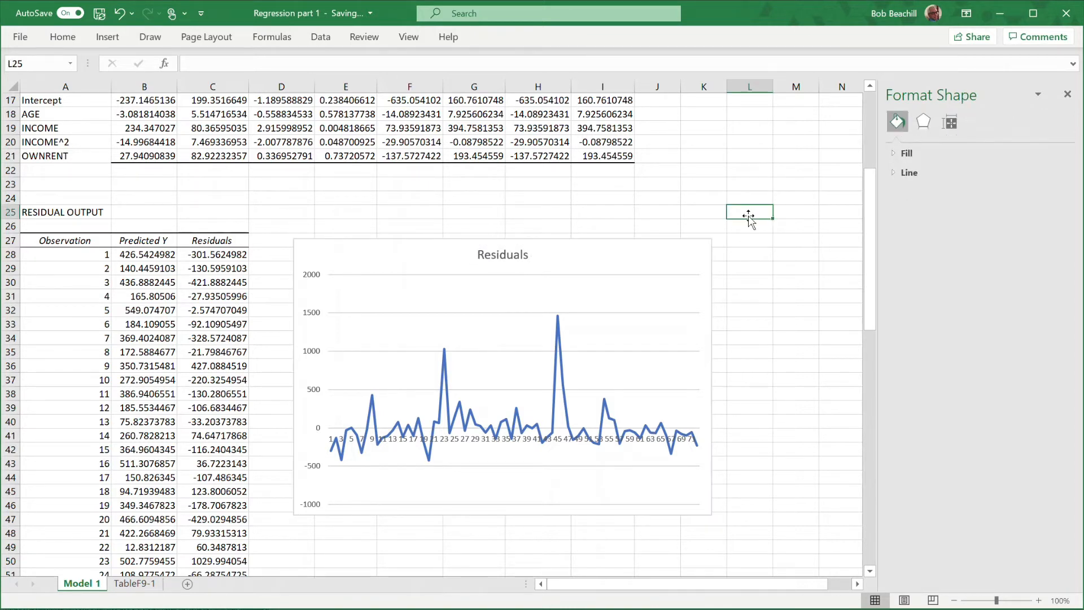
left_click(1067, 94)
Insert a scatter chart of Residuals against Predicted Y, place it below the line chart and enlarge it to the same width.
mouse_move(698, 452)
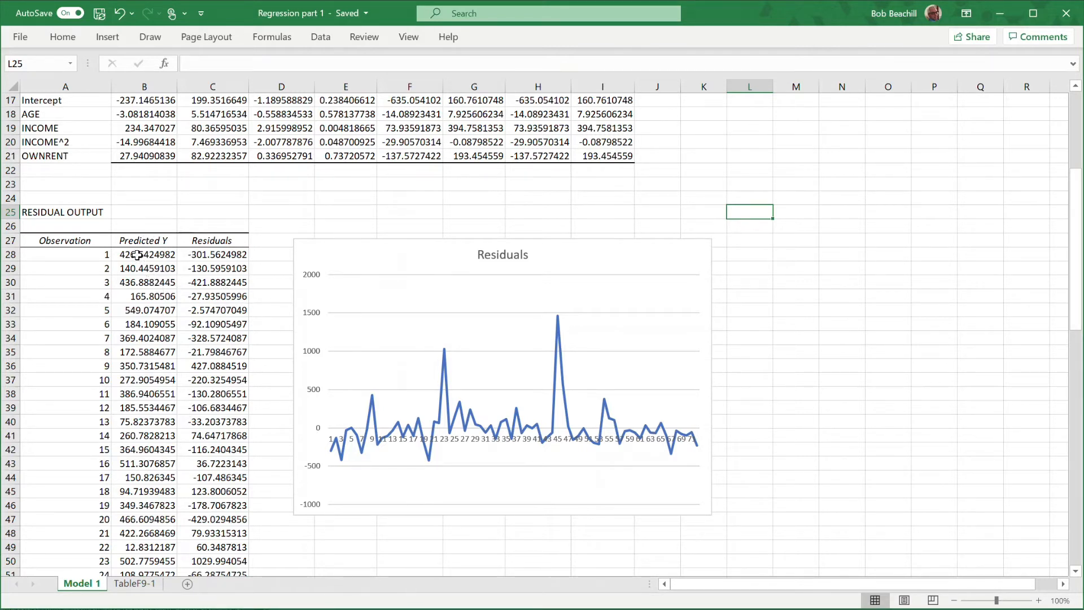
left_click_drag(136, 255, 283, 531)
scroll(445, 324, "up", 12)
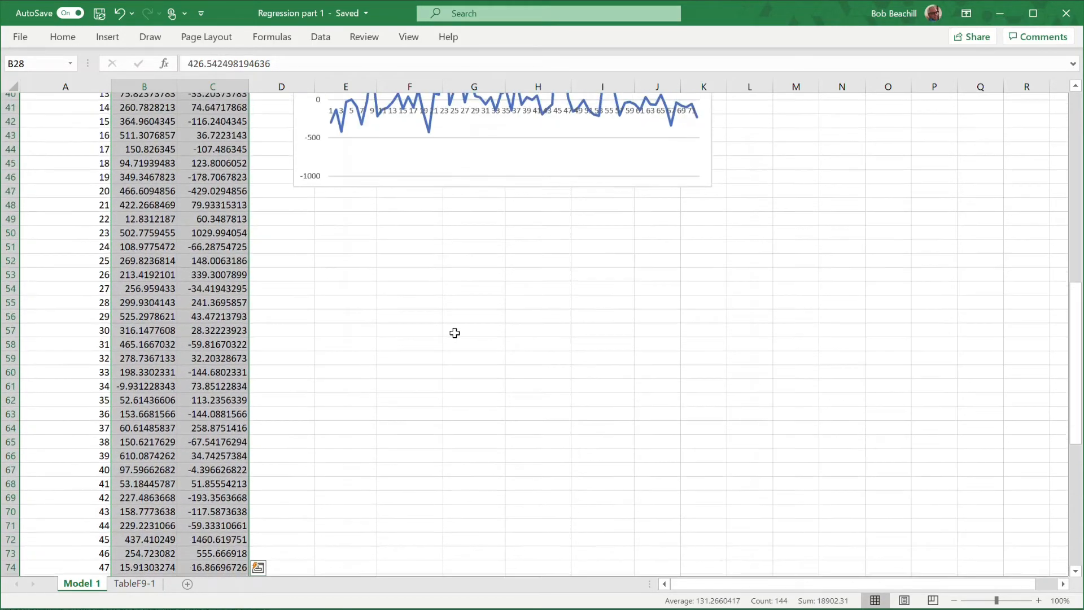
left_click(103, 39)
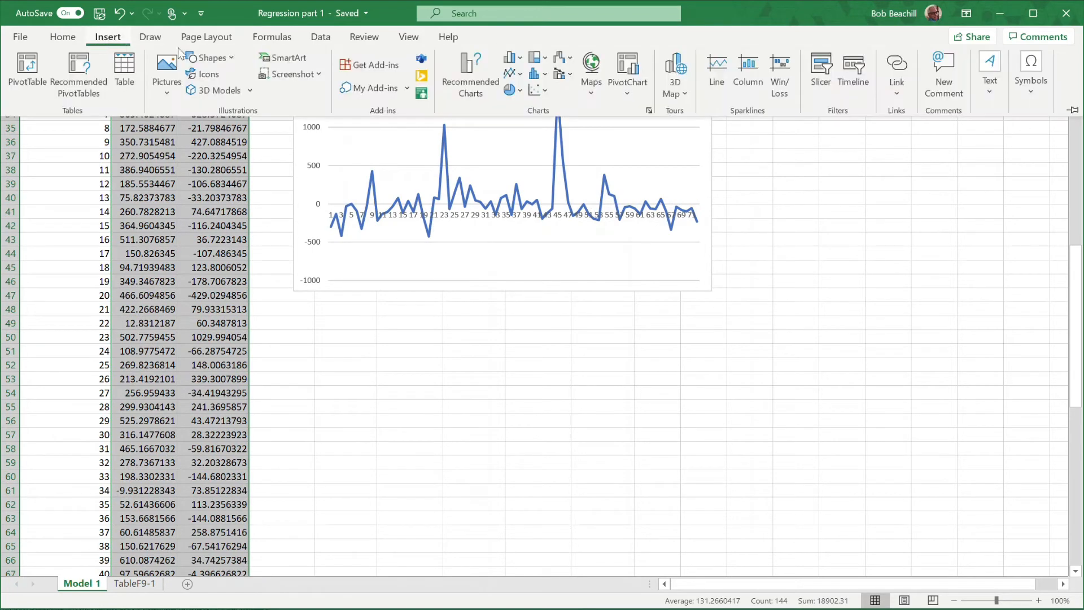
left_click(531, 90)
left_click(549, 143)
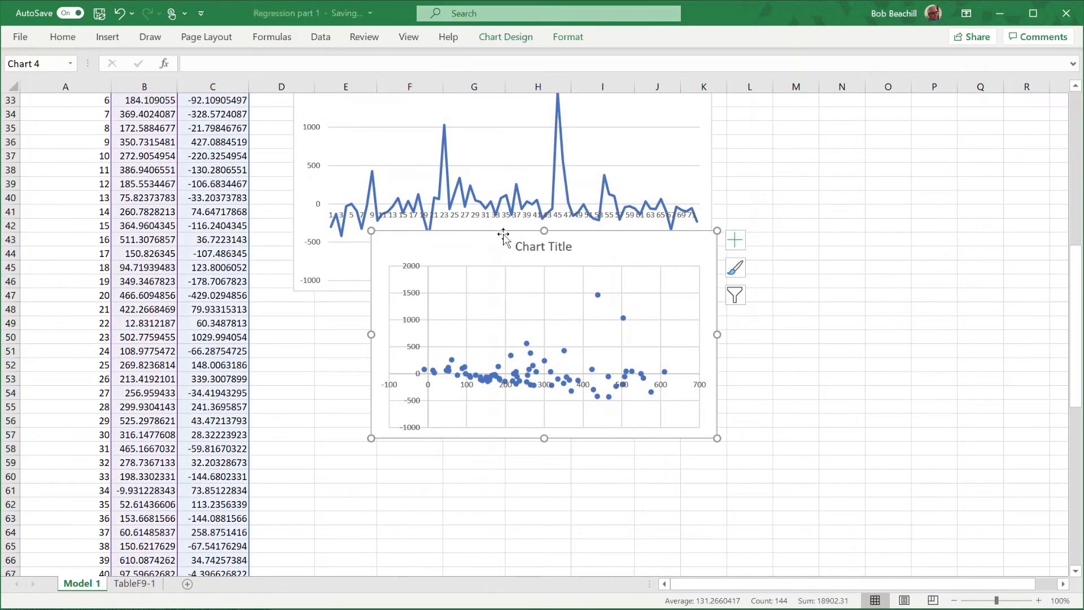
left_click_drag(503, 234, 427, 311)
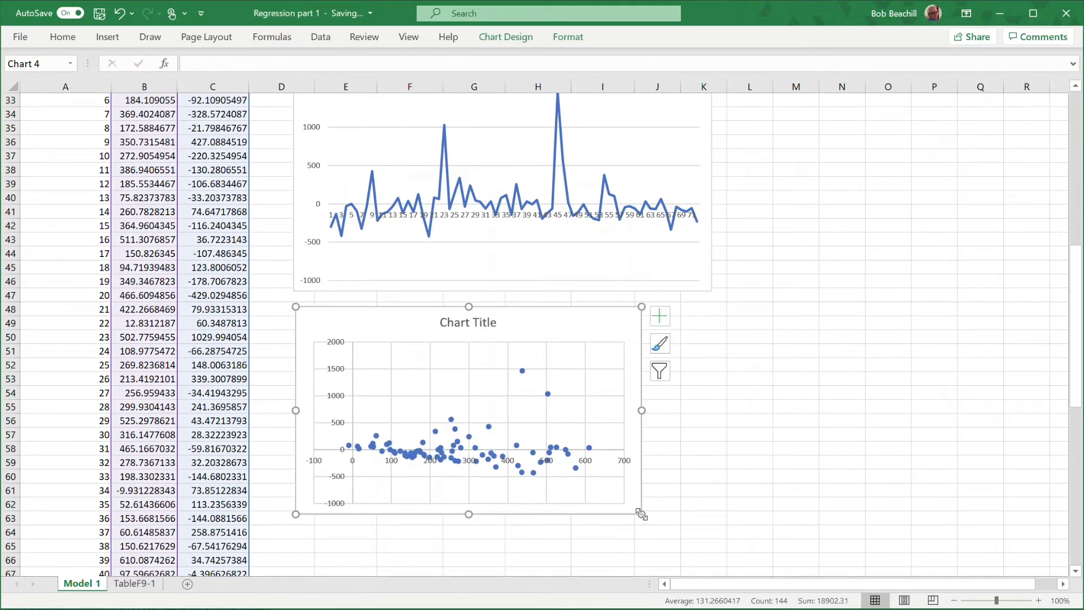
left_click_drag(641, 514, 712, 560)
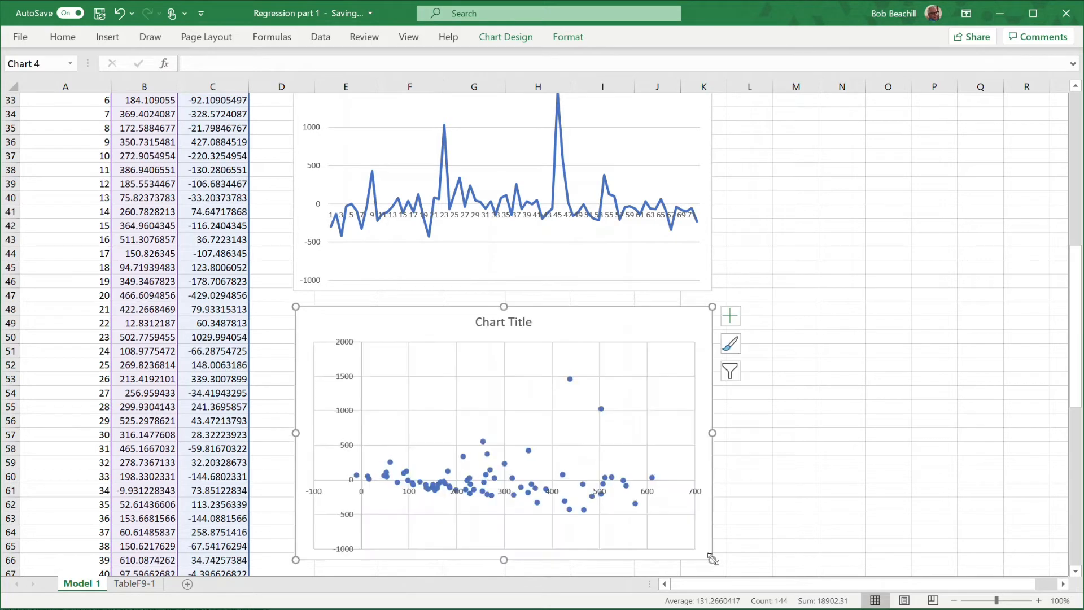
Title the scatter chart Residuals v Predicted and close the formatting pane.
double_click(495, 320)
double_click(491, 323)
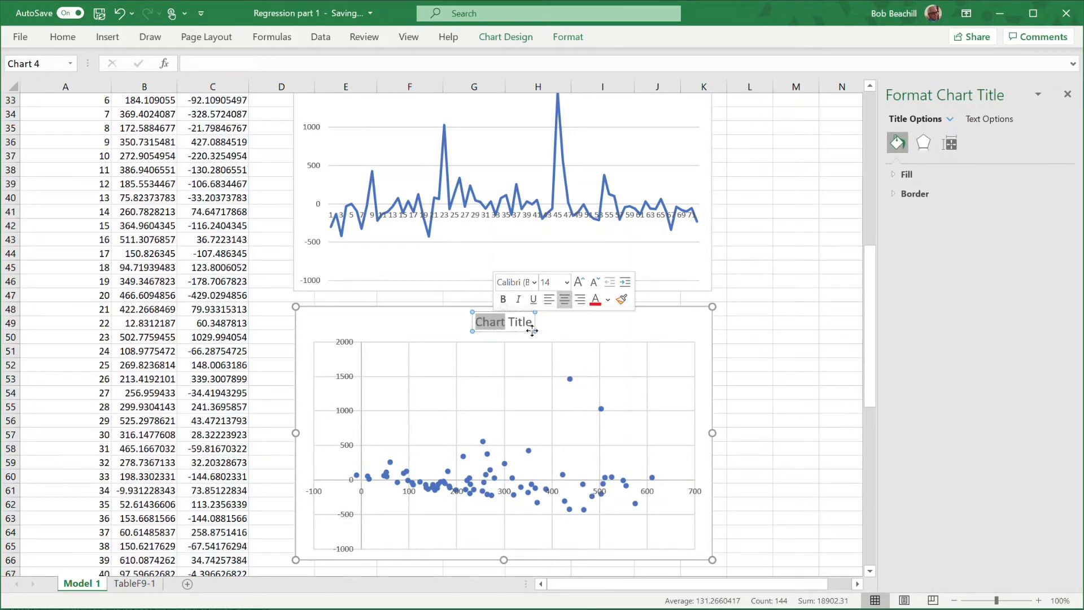
key("shift+Right")
key("shift+Right")
key("shift+Right")
key("shift+Right")
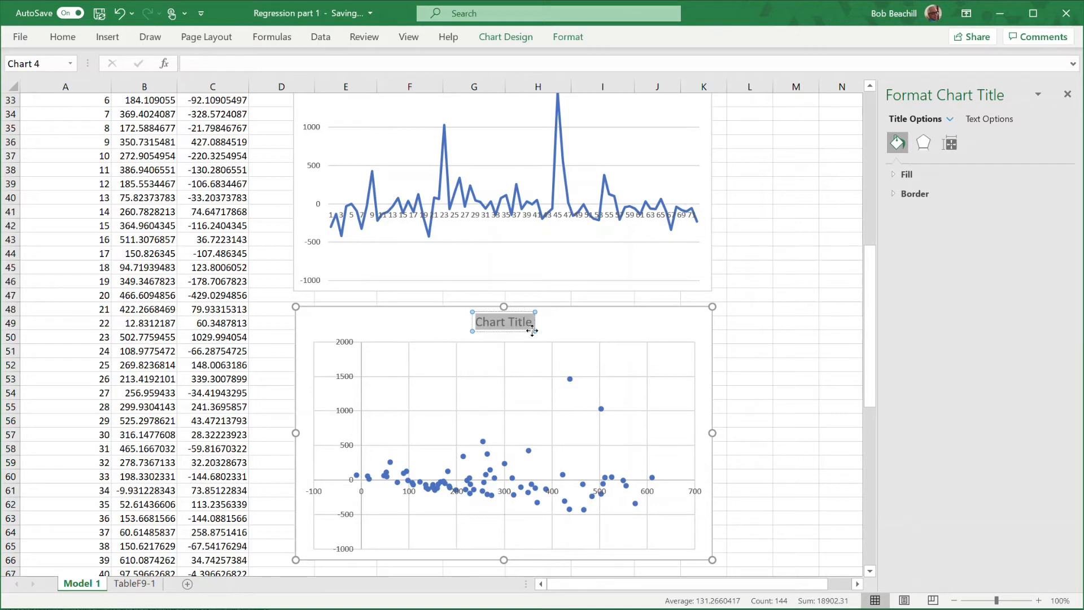
type("Res")
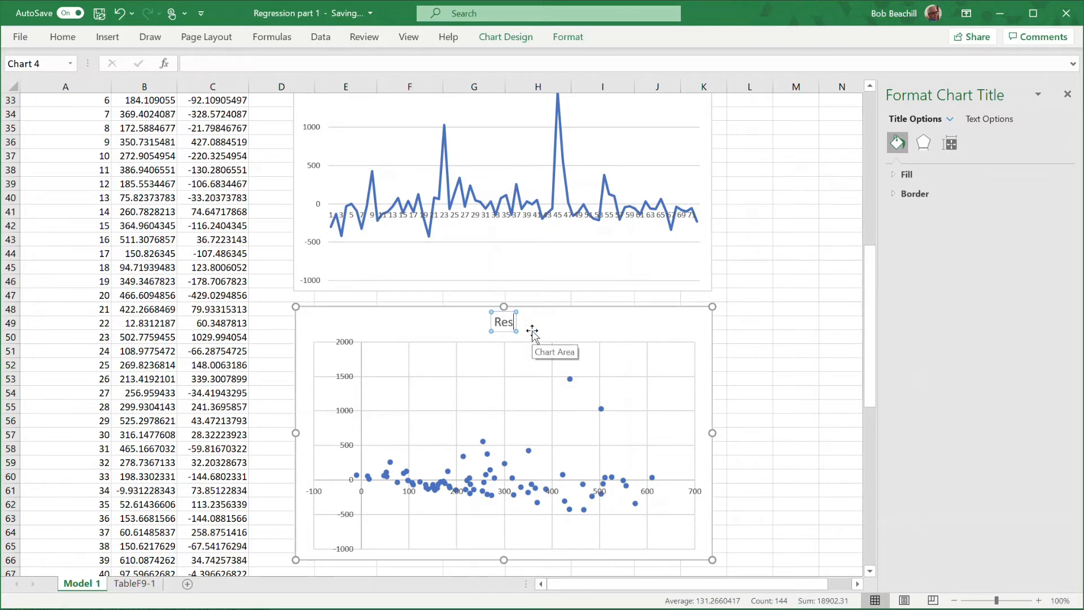
type("iduals")
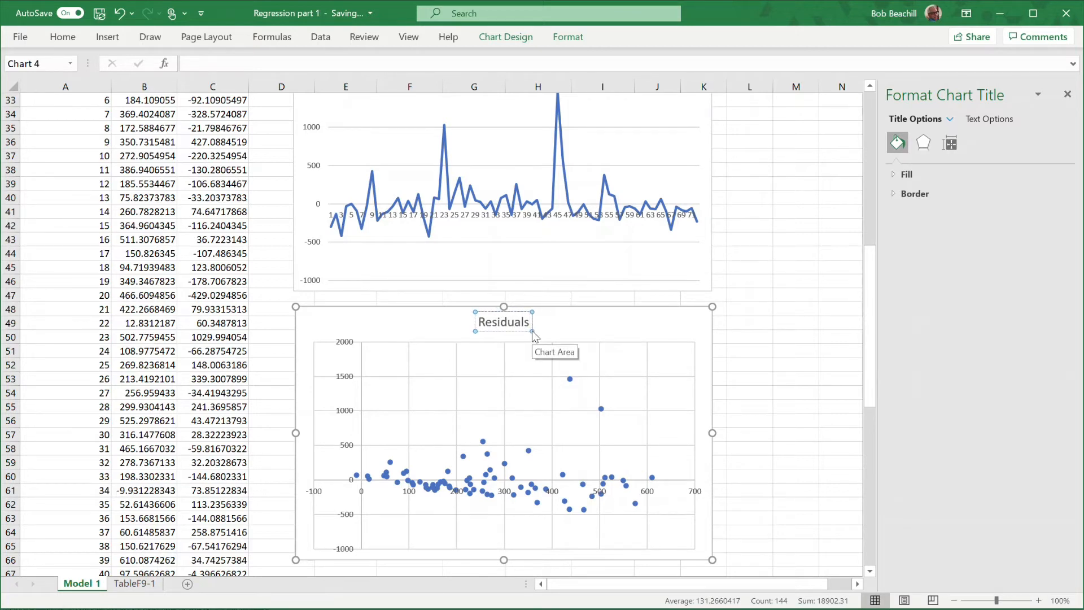
type(" v Pred")
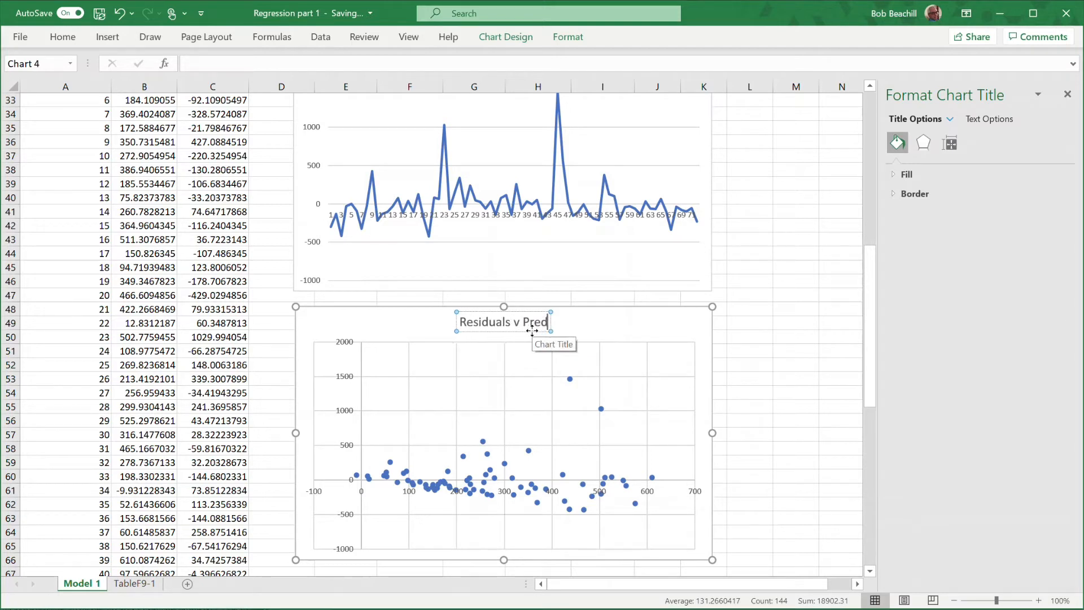
type("icted")
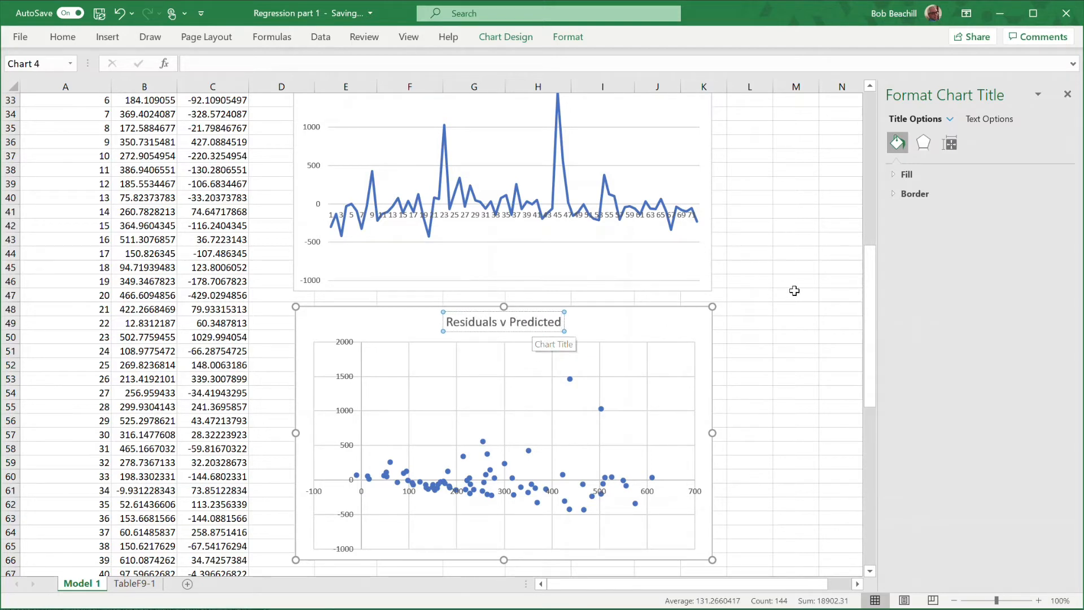
left_click(795, 292)
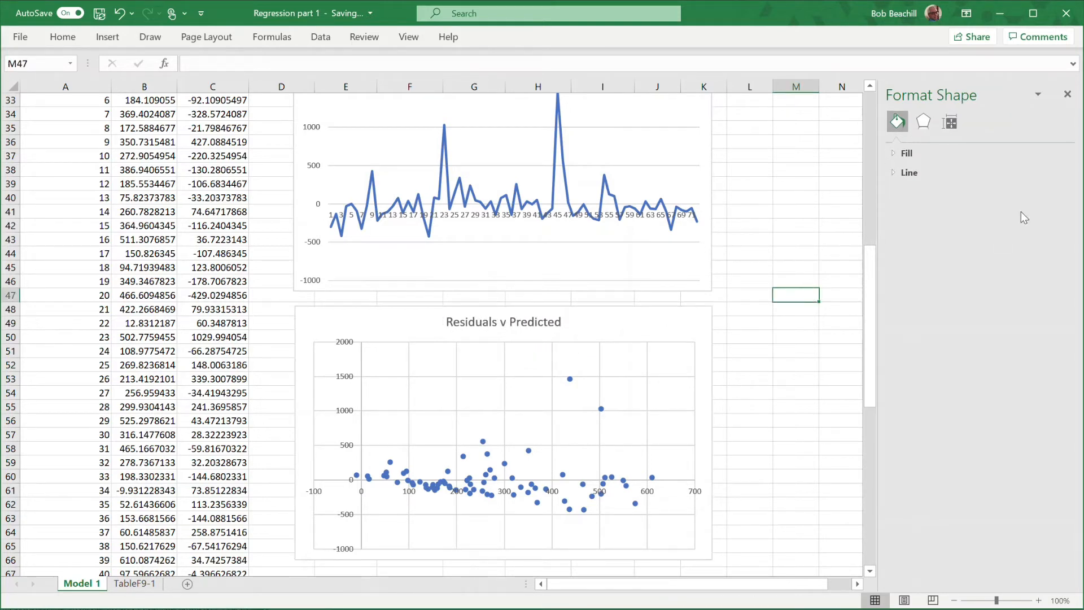
left_click(1067, 94)
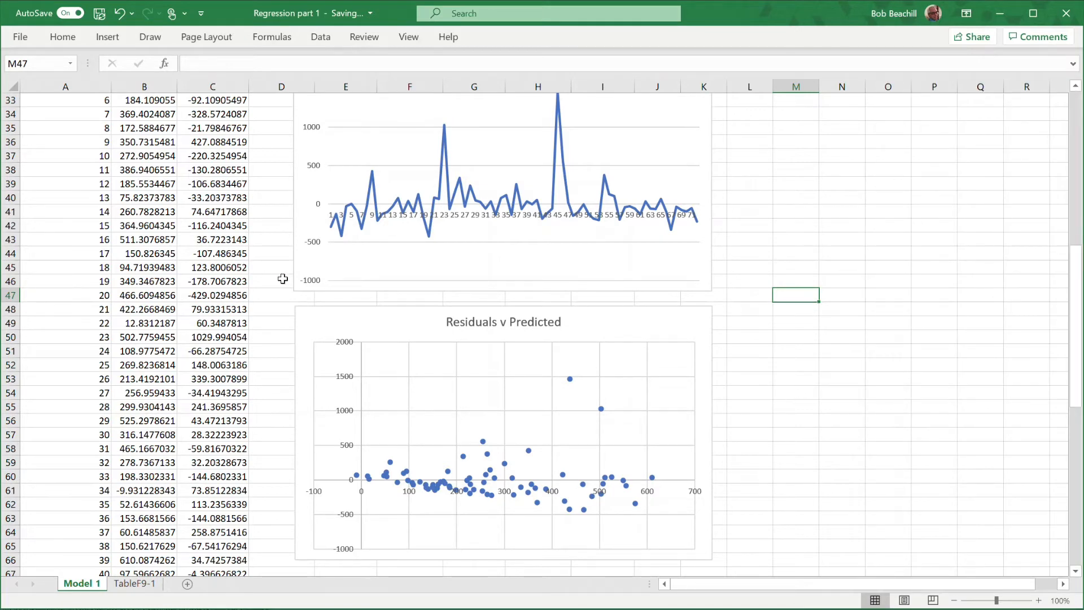
Add axis titles to the Residuals v Predicted scatter chart.
scroll(276, 268, "up", 3)
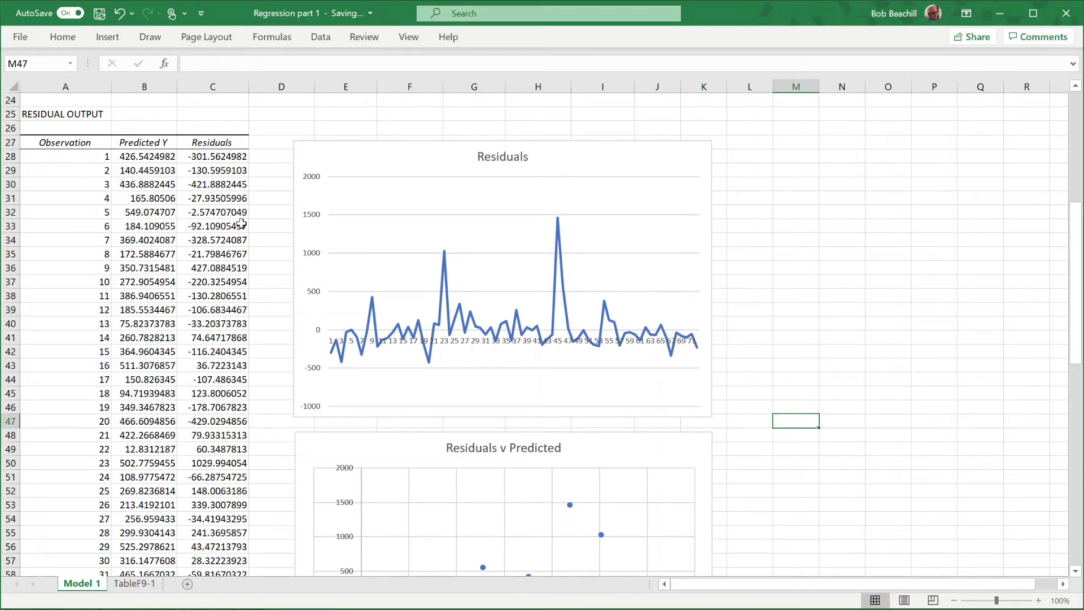
scroll(797, 381, "down", 2)
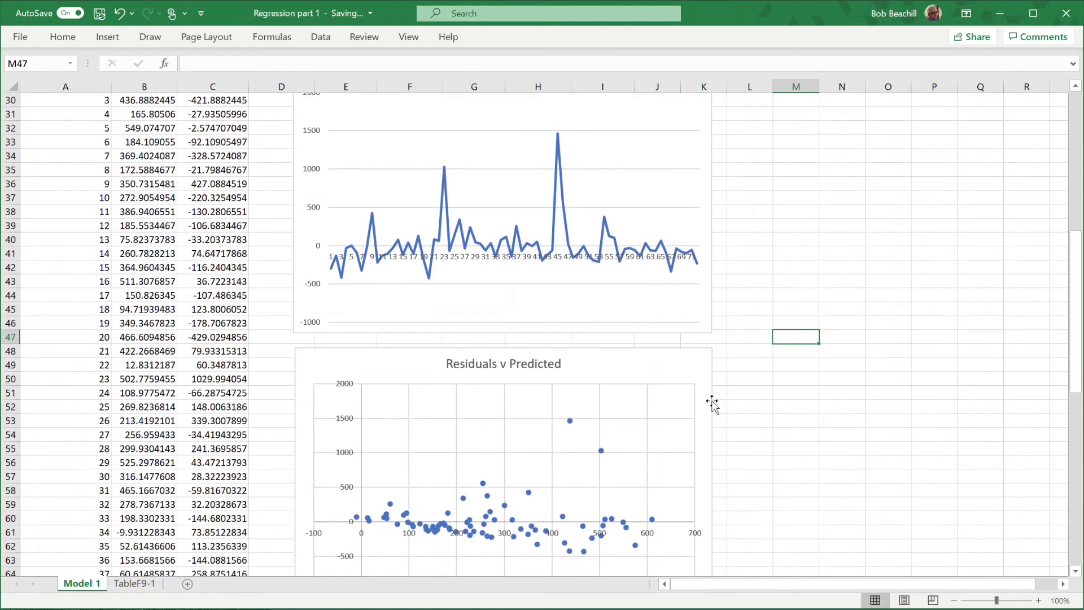
left_click(660, 365)
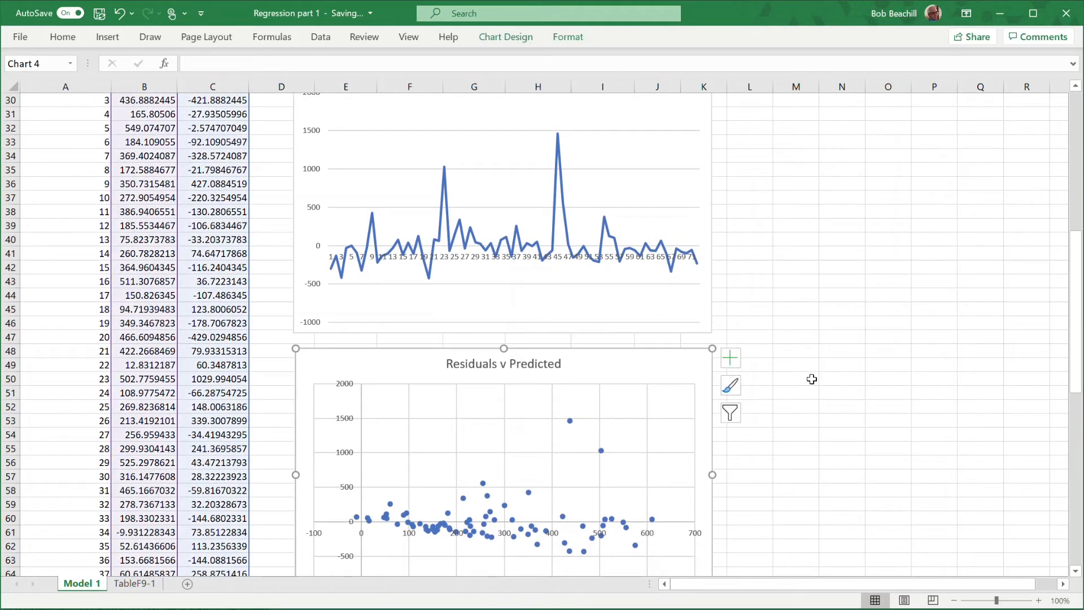
left_click(730, 357)
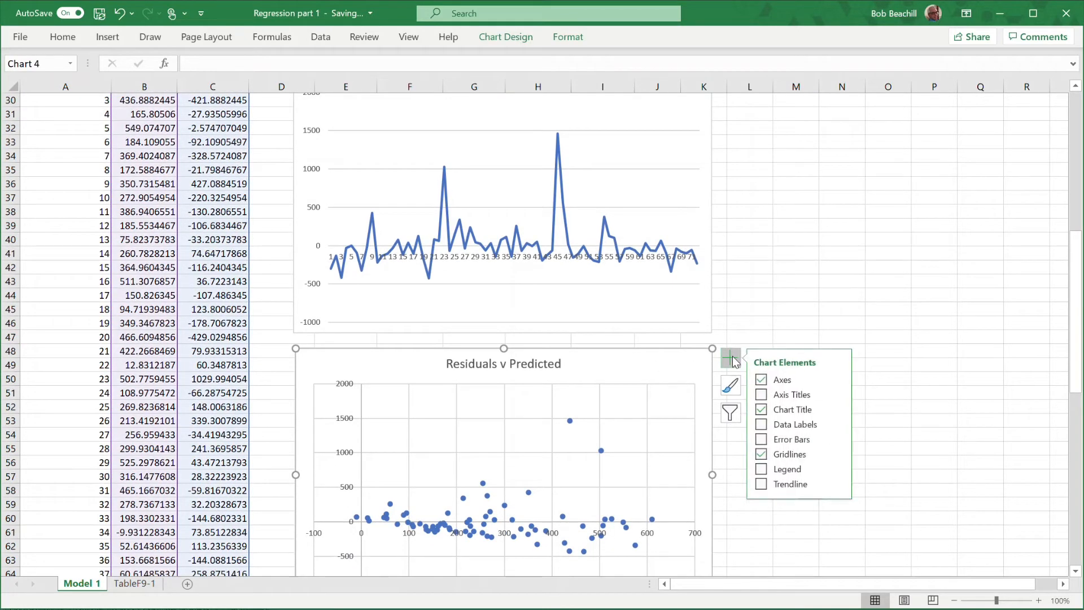
left_click(761, 396)
Name the scatter chart's horizontal axis title Predicted.
scroll(927, 391, "down", 2)
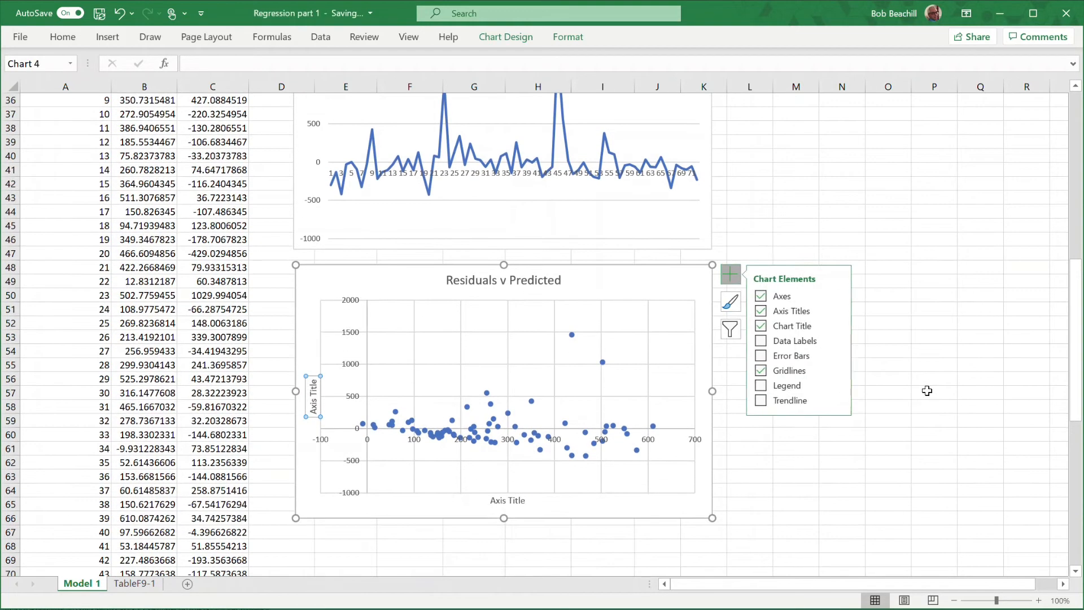
left_click(499, 501)
double_click(496, 501)
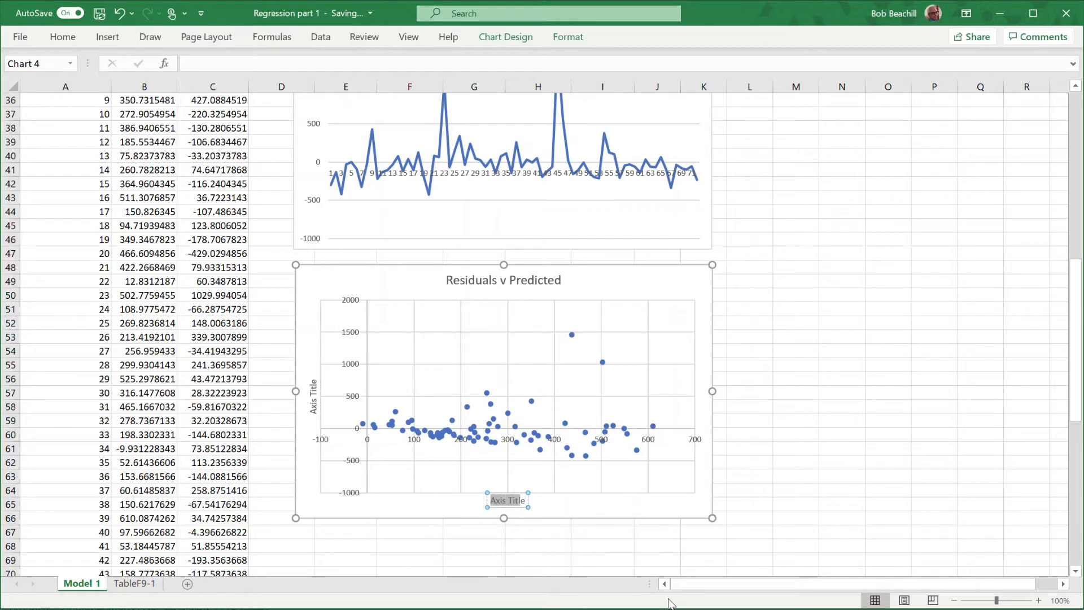
type("Predicr")
key("BackSpace")
type("ted")
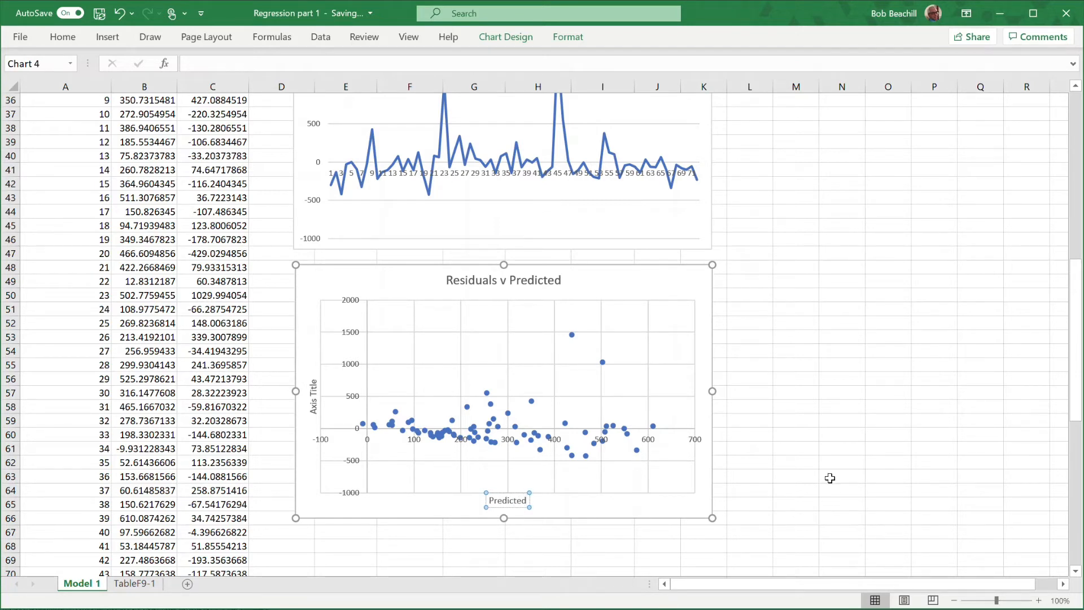
left_click(813, 462)
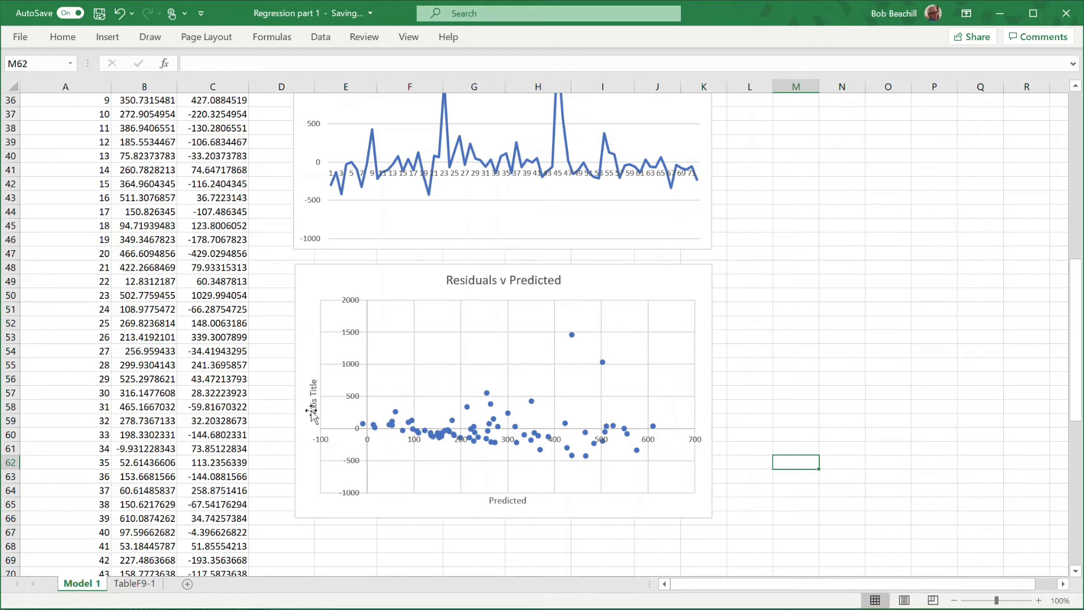
Name the scatter chart's vertical axis title Residuals and close the formatting pane.
double_click(312, 412)
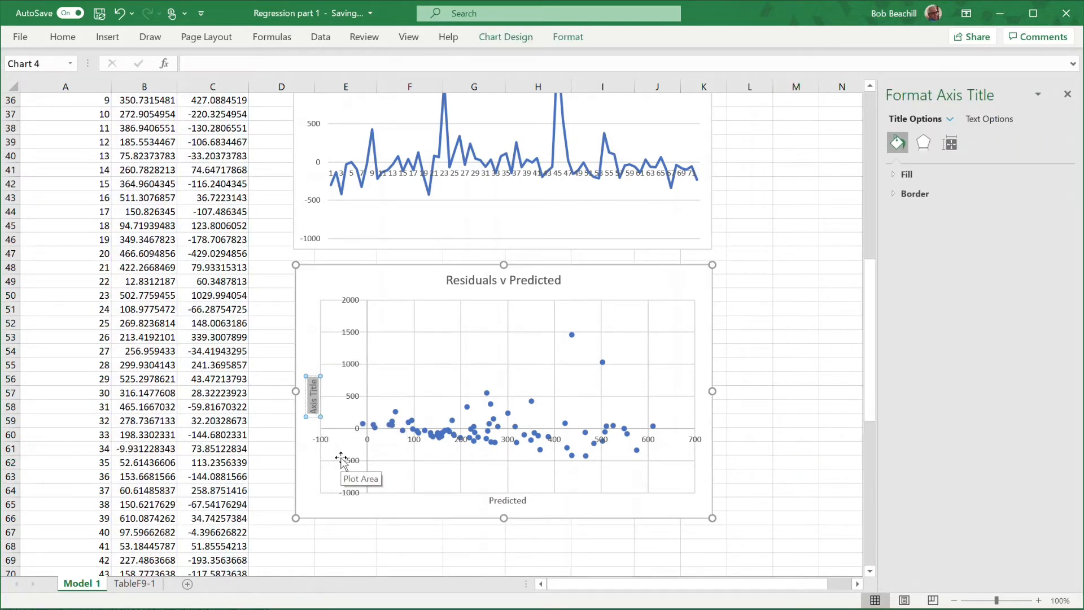
type("Resid")
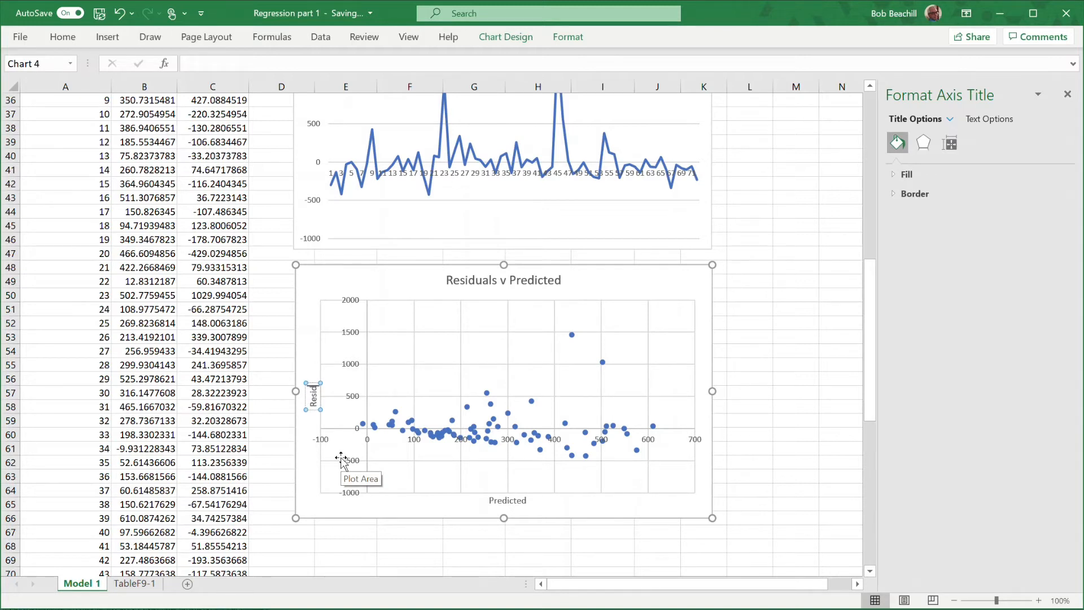
type("uals")
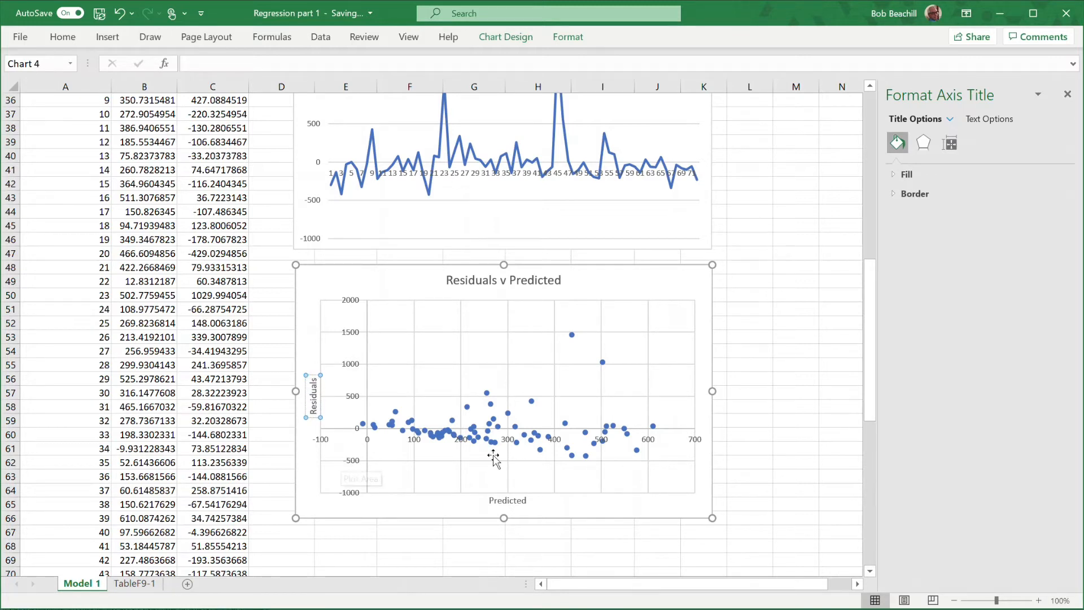
left_click(776, 382)
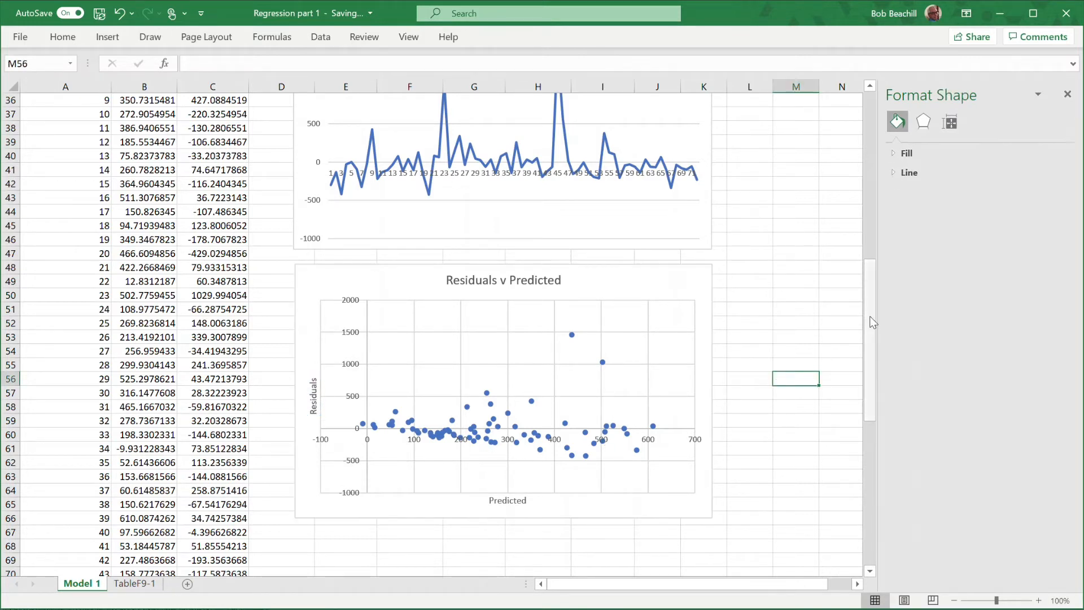
left_click(1067, 95)
Examine the two residual charts for patterns and review the regression summary output of Model 1.
scroll(800, 254, "up", 3)
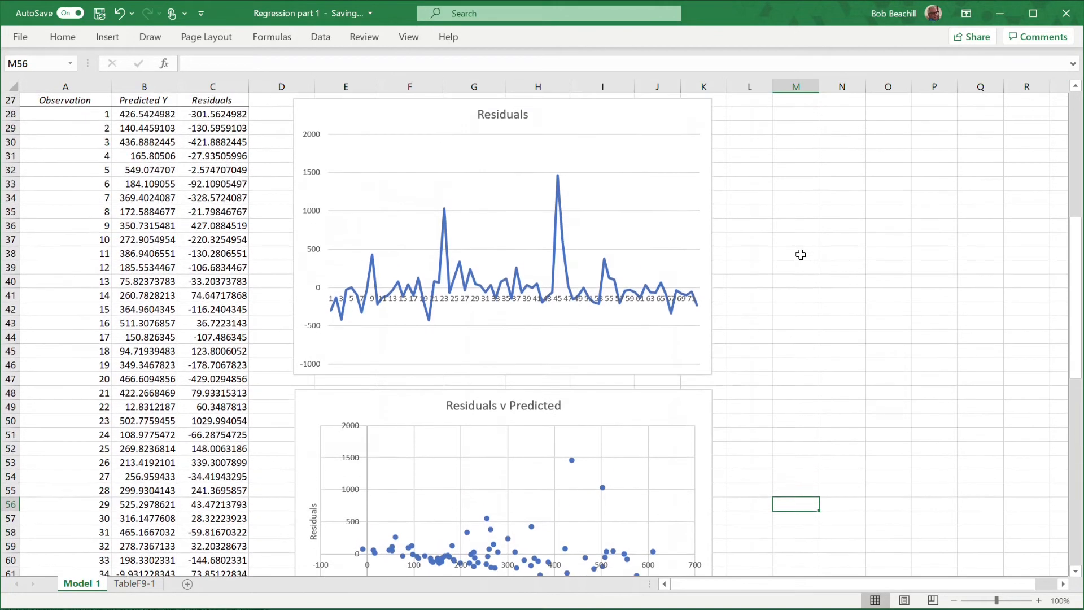
scroll(803, 255, "down", 3)
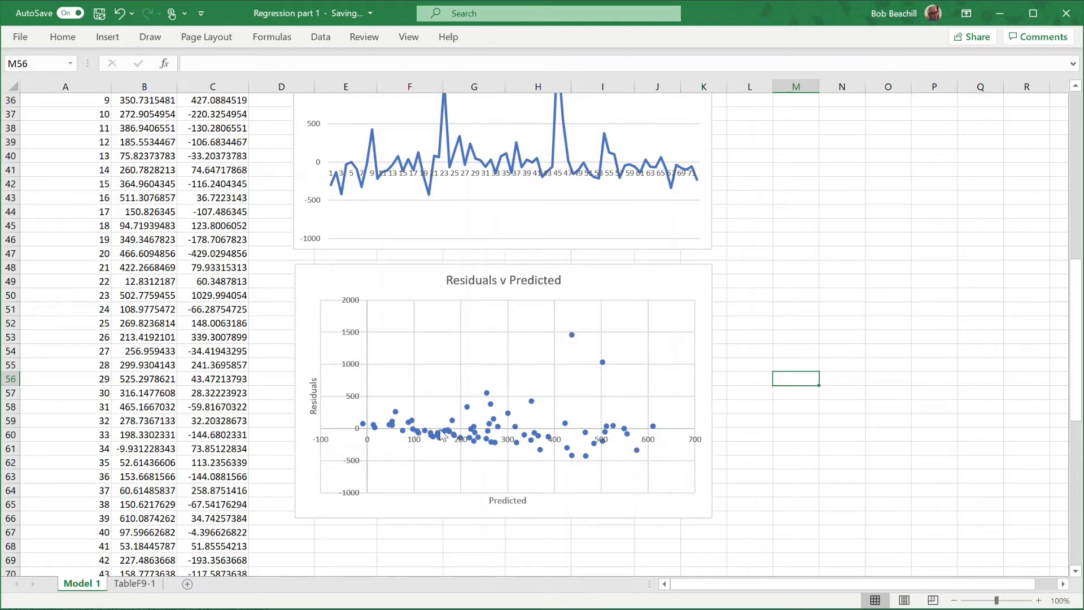
mouse_move(376, 429)
left_click_drag(1076, 298, 1073, 104)
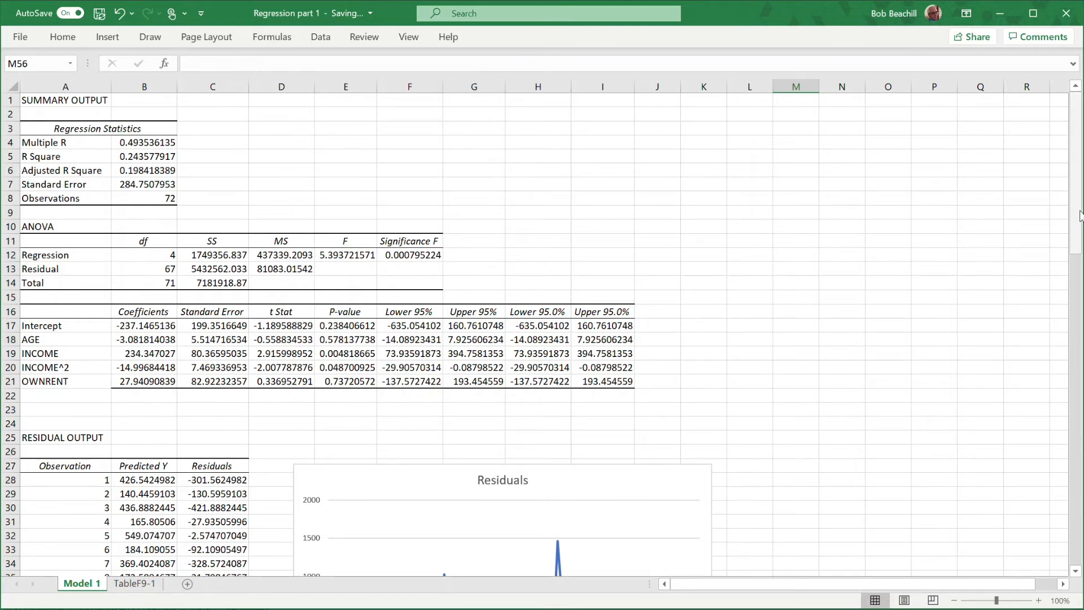
left_click_drag(1078, 226, 1075, 433)
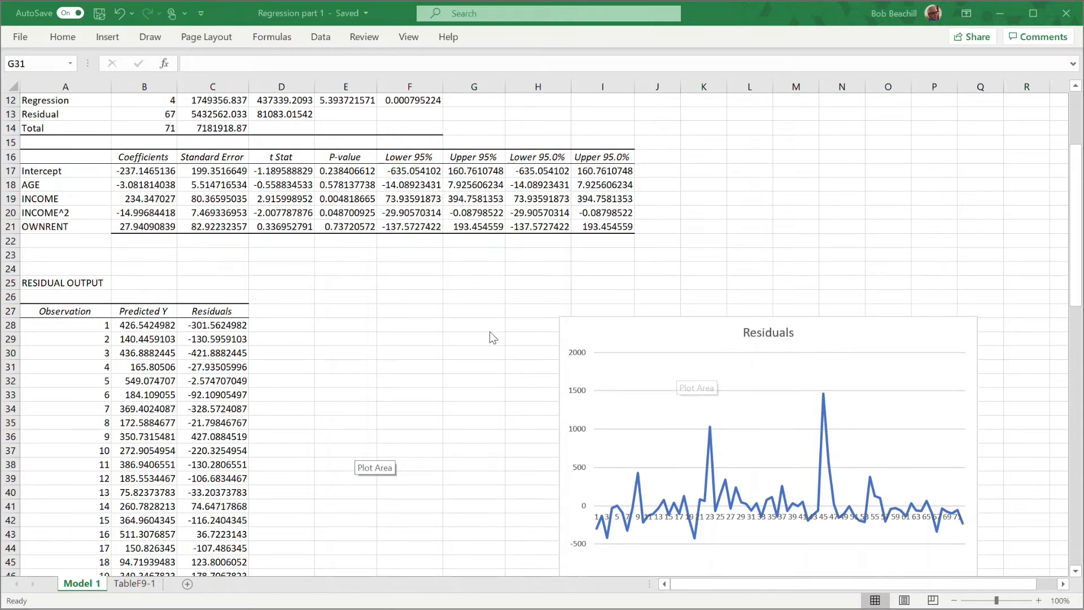
Add the column headers Predicted^2 in D27 and Residuals^2 in E27 of the residual output table.
left_click(283, 307)
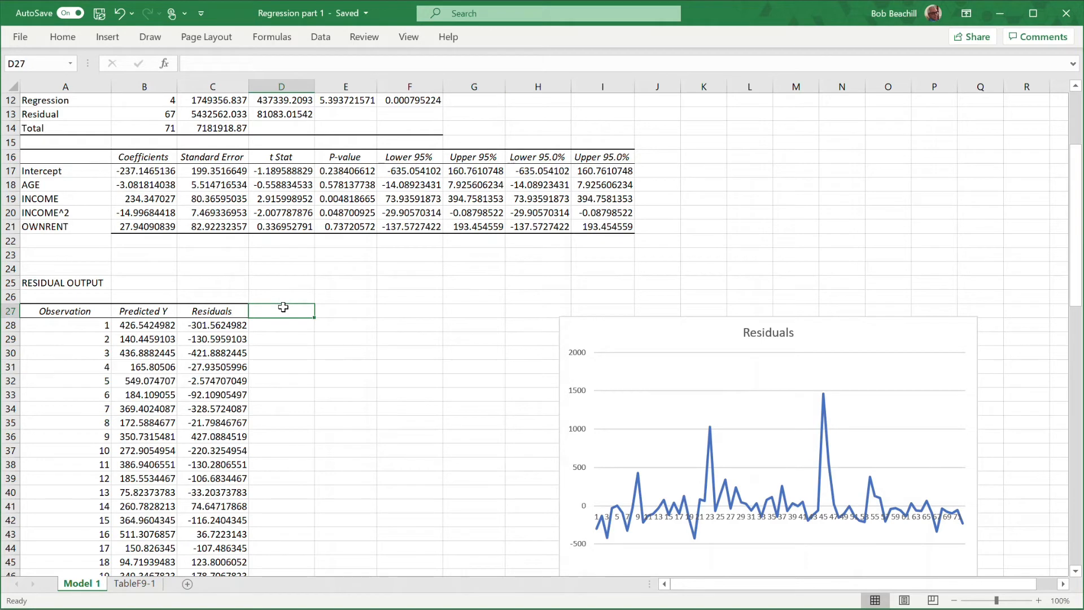
type("Predict")
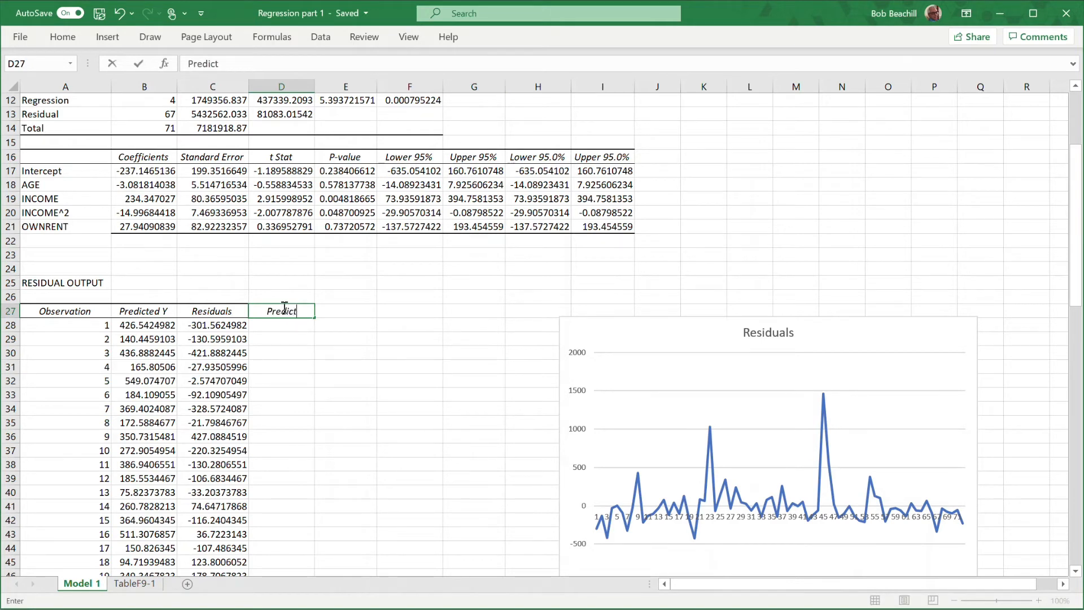
type("ed^2")
key("Return")
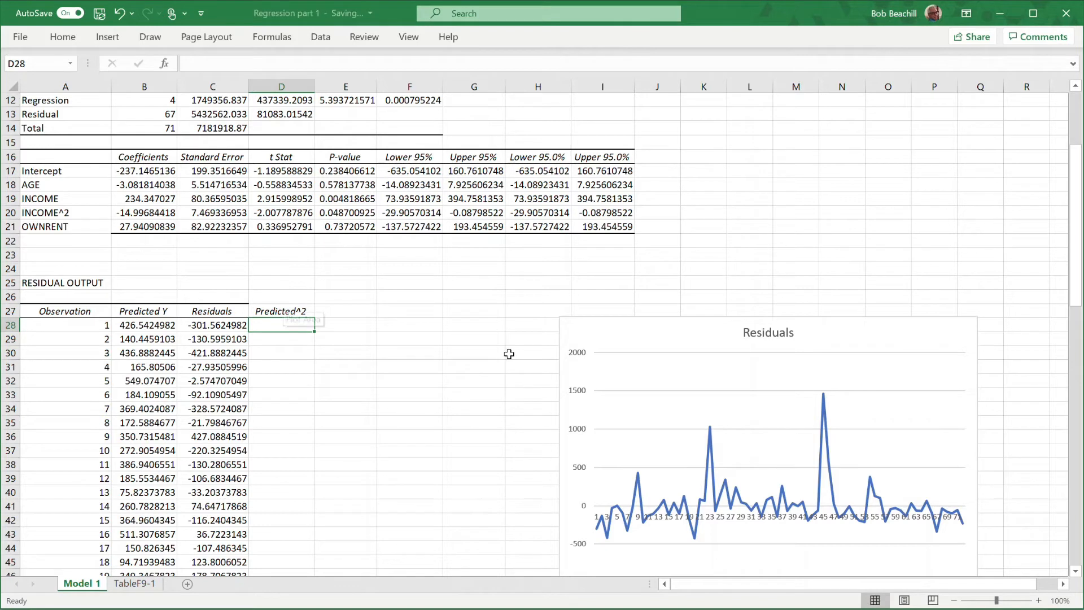
left_click(348, 311)
type("Res")
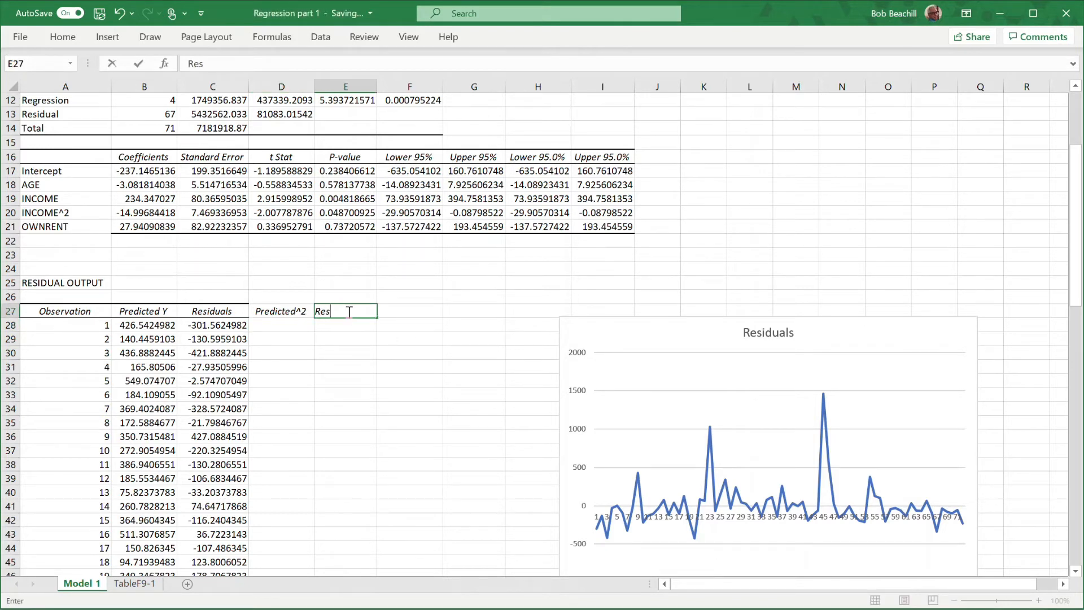
type("iduals^2")
key("Return")
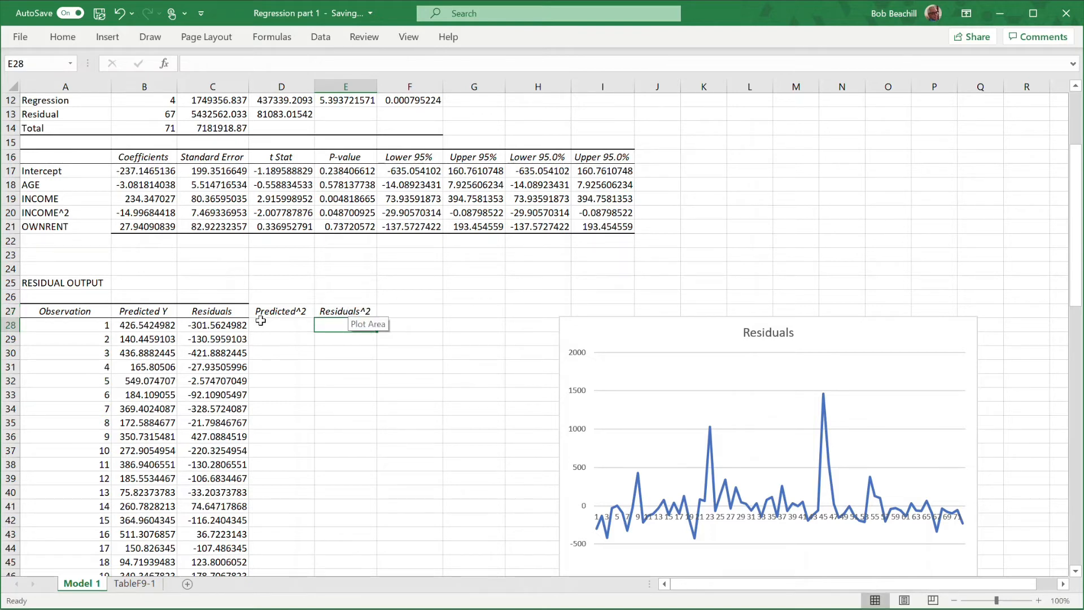
Square the first observation's predicted value in D28 with =B28^2 and its residual in E28 with =C28^2.
left_click(273, 326)
type("=")
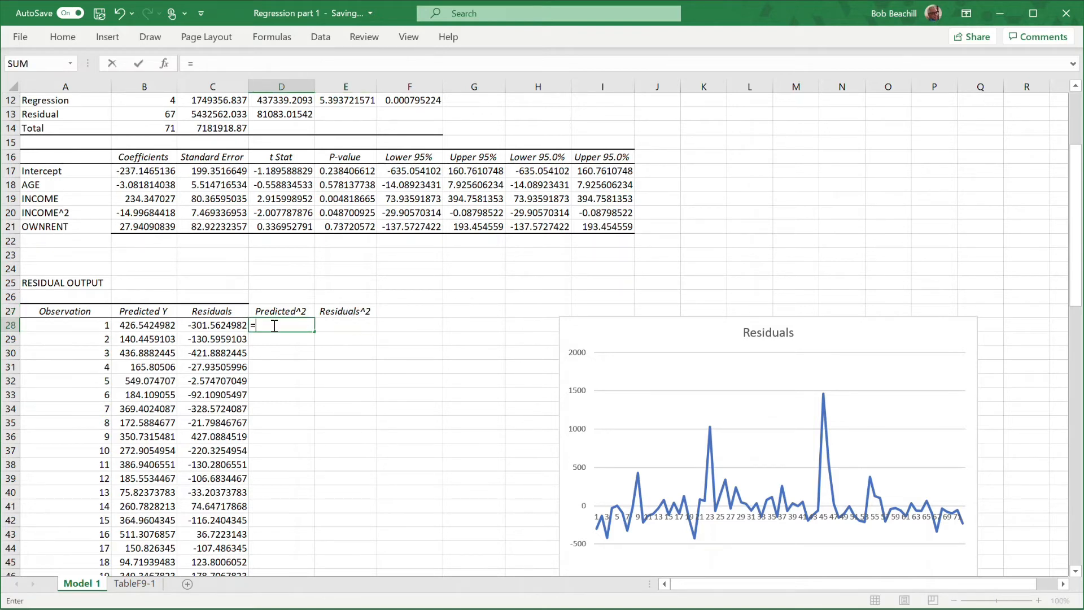
left_click(149, 325)
type("^2")
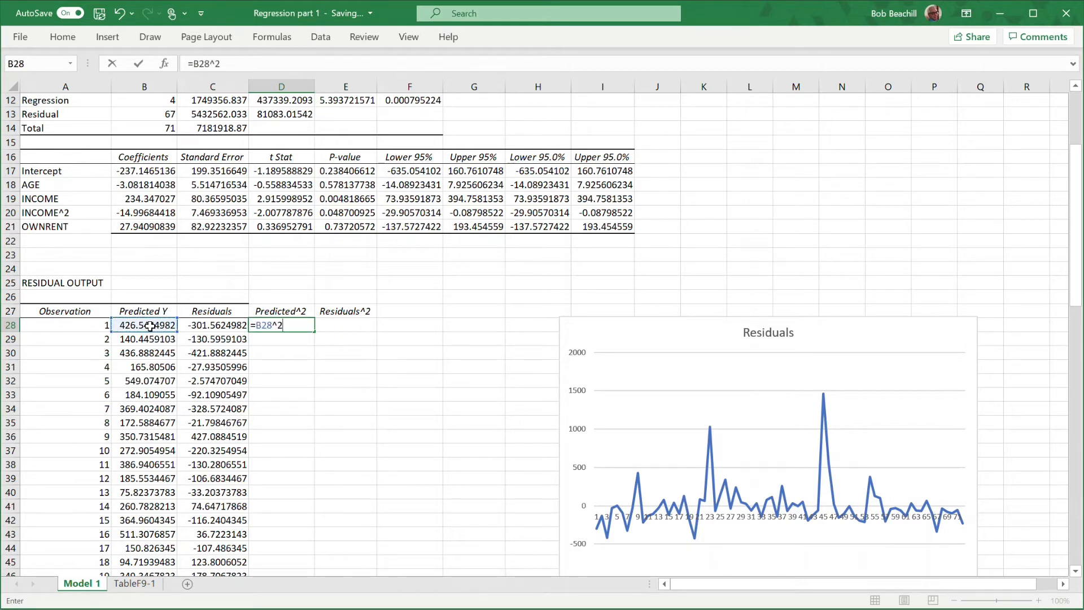
key("Return")
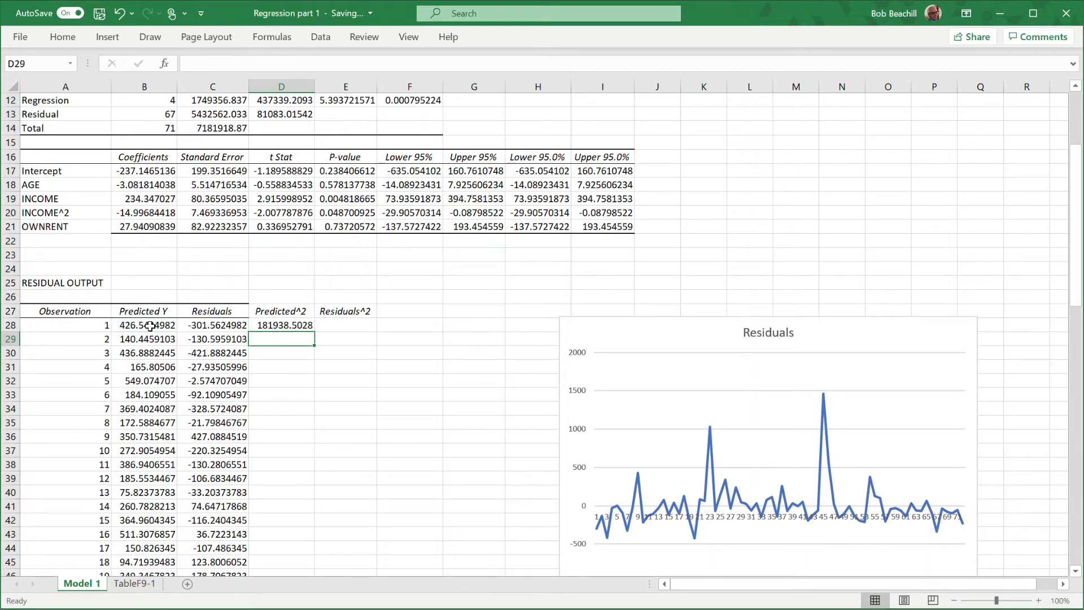
left_click(351, 326)
type("=")
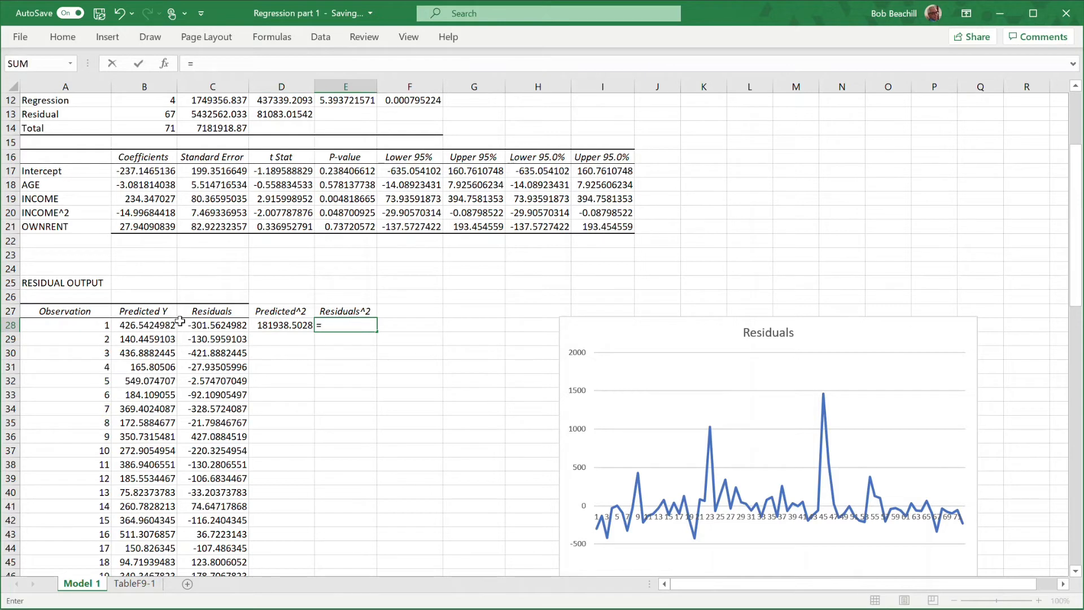
left_click(217, 327)
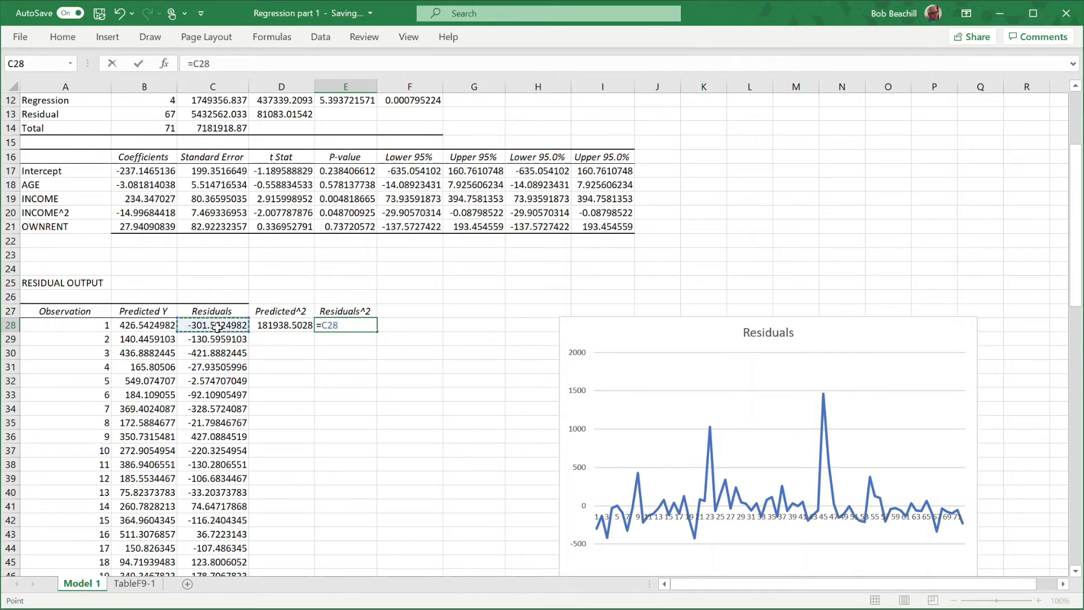
type("^2")
key("Return")
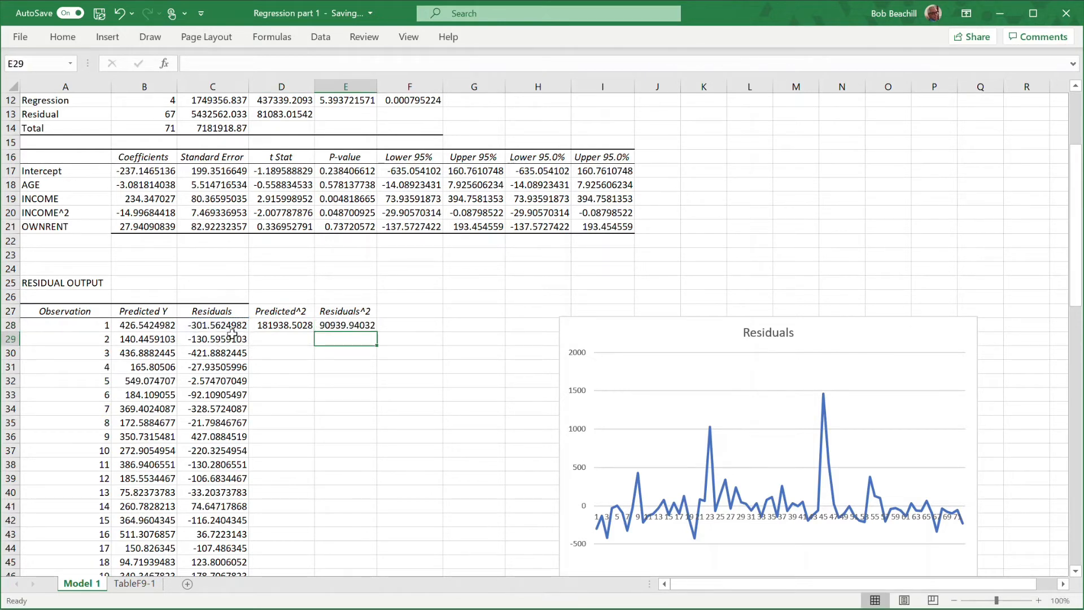
Fill the squared predicted value and squared residual formulas in D28:E28 down through row 99.
left_click(281, 327)
left_click_drag(281, 328, 345, 326)
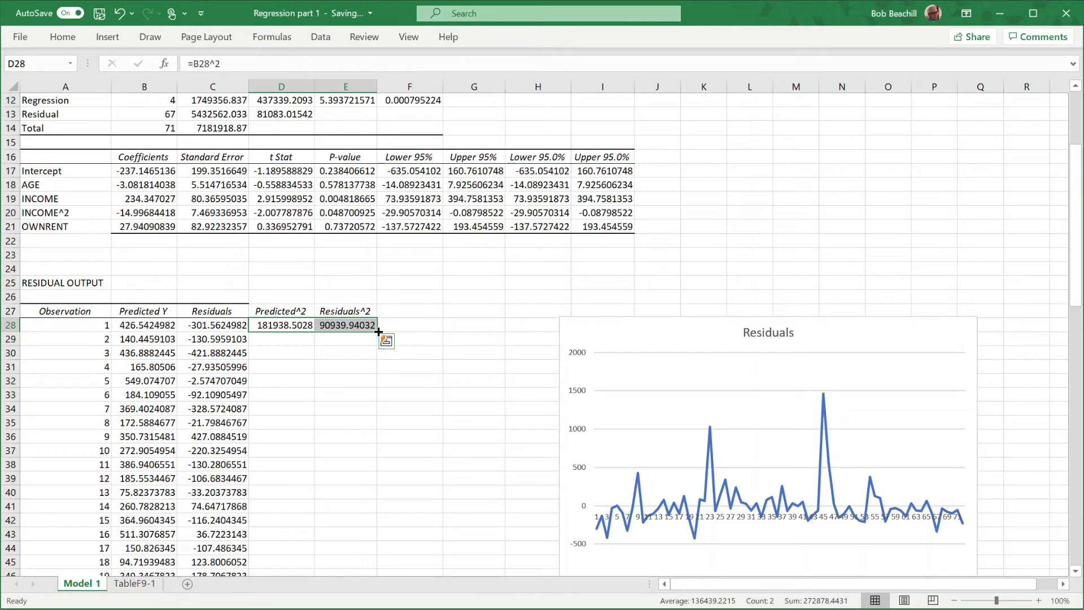
left_click_drag(373, 332, 370, 411)
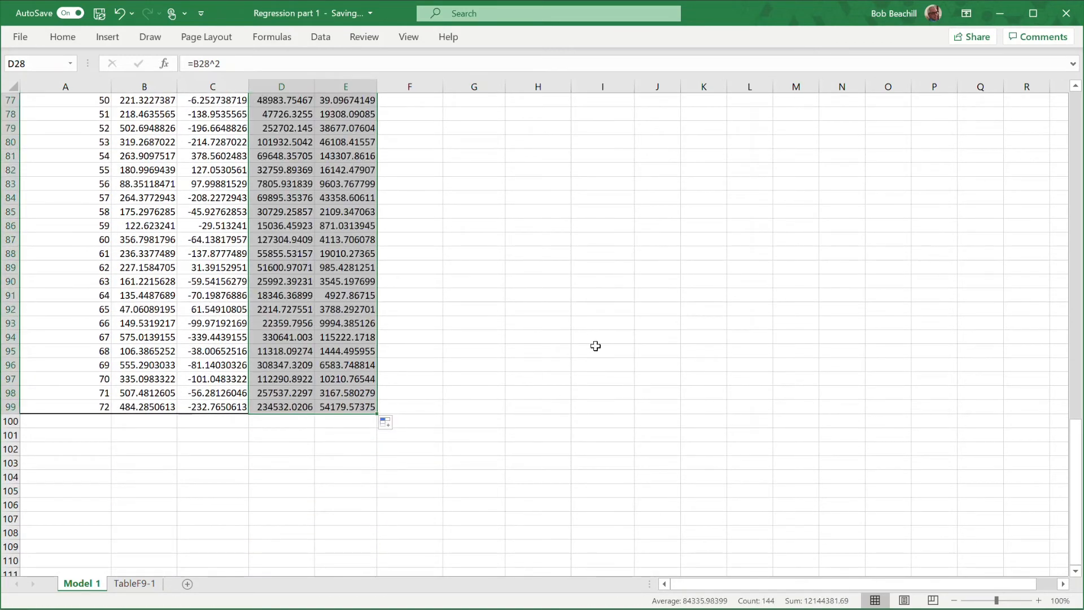
scroll(598, 345, "up", 8)
scroll(599, 345, "up", 12)
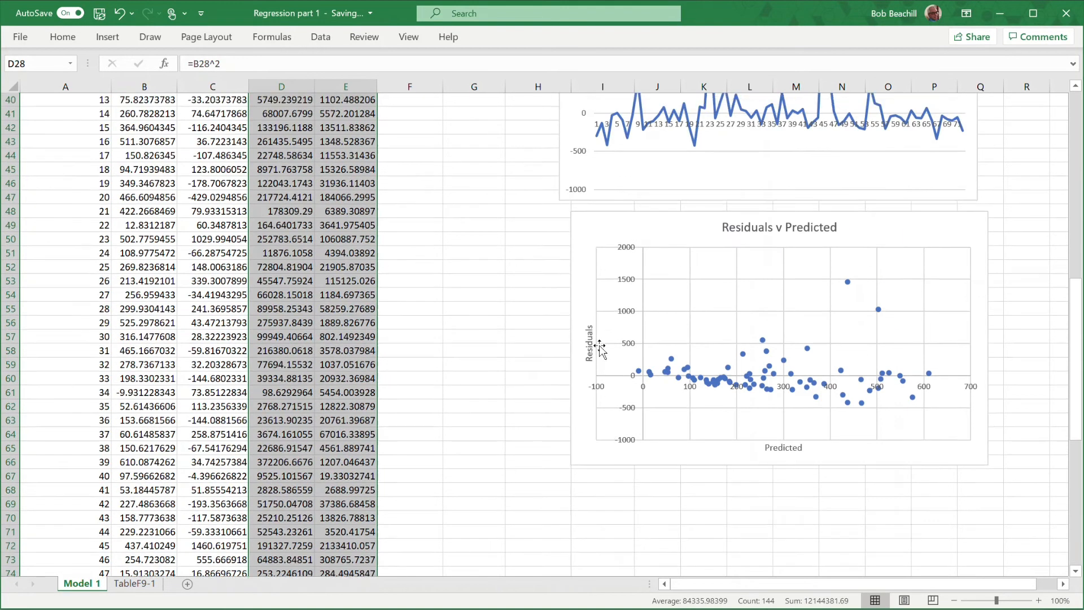
left_click(512, 339)
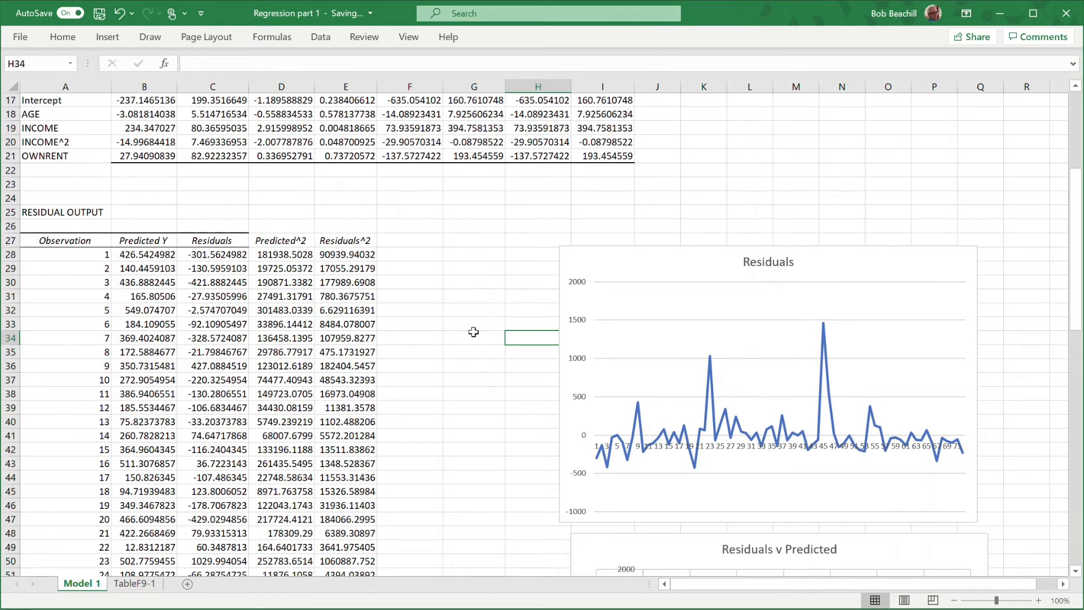
Open the Regression analysis tool and clear its Y range, X range and new worksheet name.
left_click(321, 38)
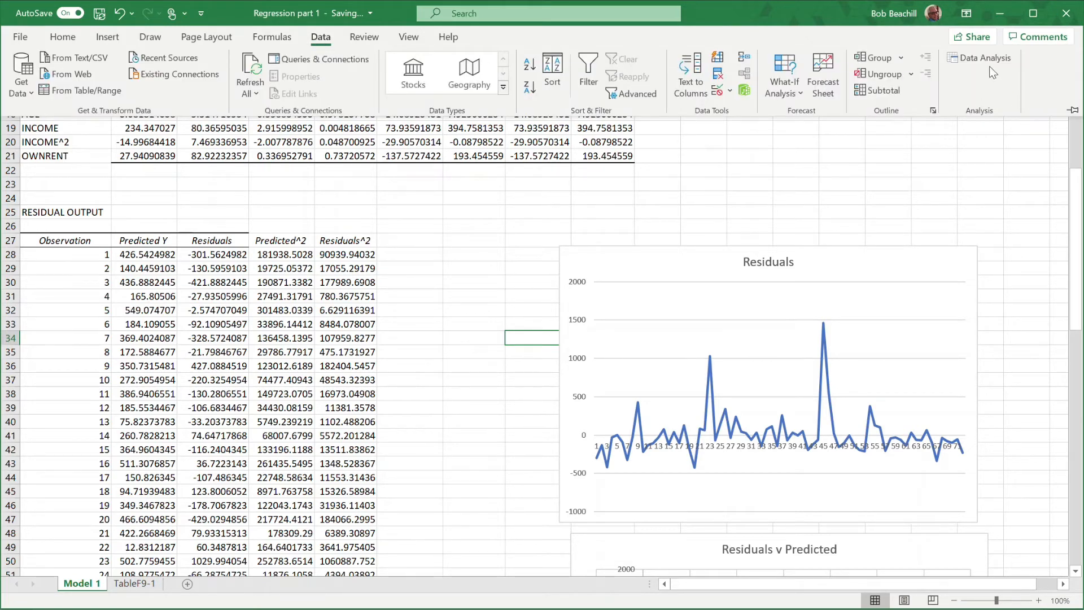
left_click(974, 64)
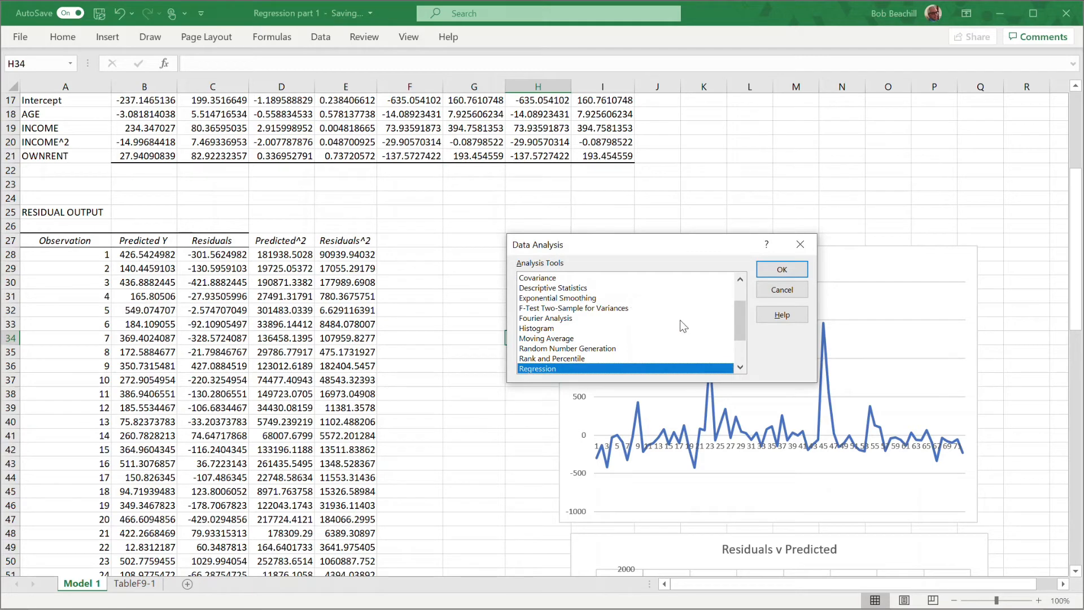
left_click(782, 270)
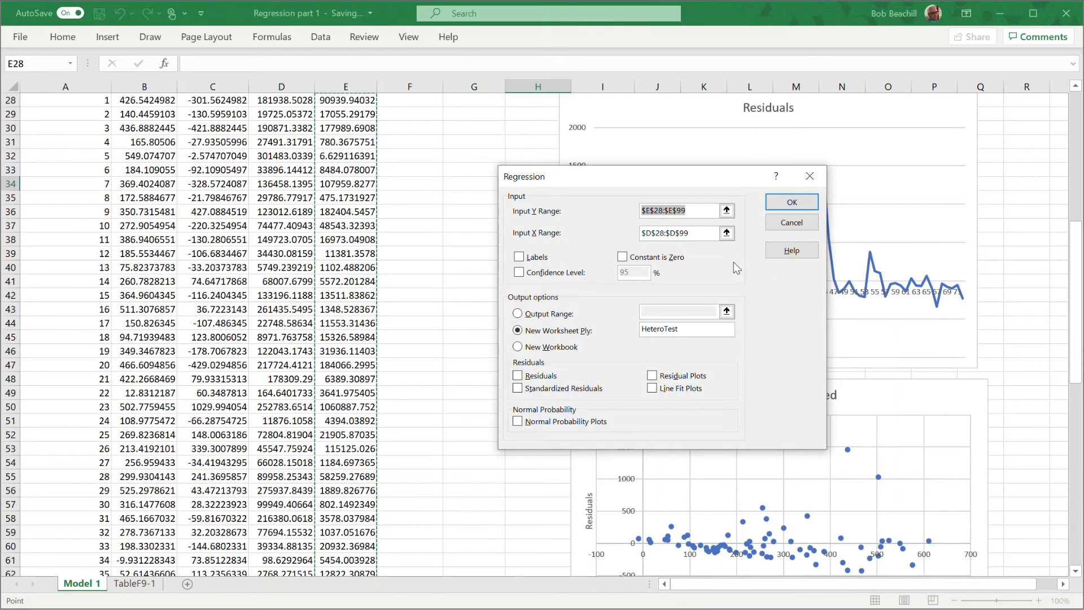
left_click(692, 208)
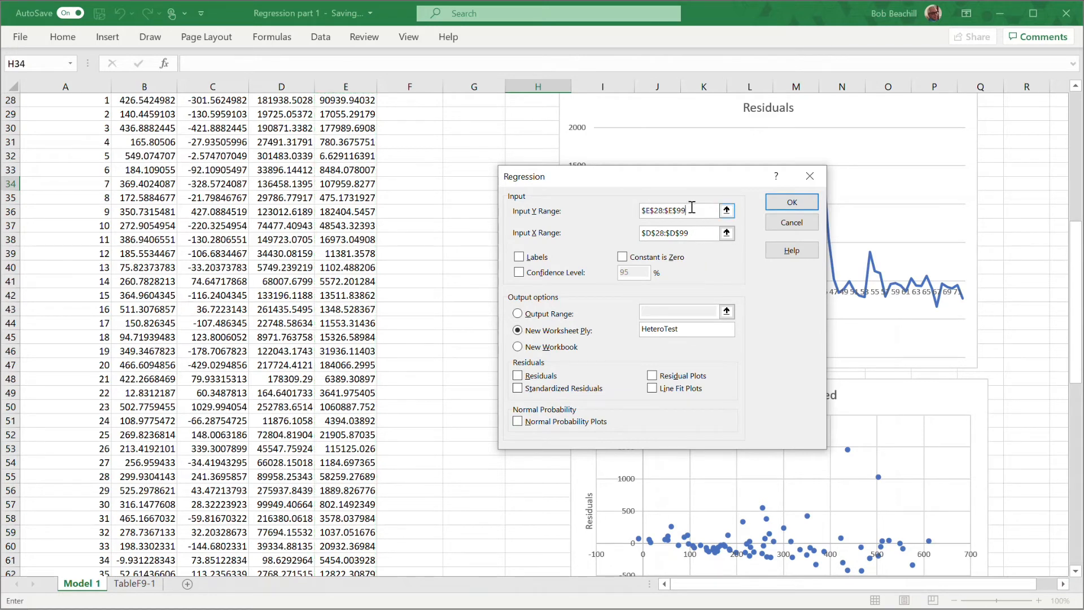
key("BackSpace")
key("BackSpace")
key("BackSpace")
key("BackSpace")
key("BackSpace")
key("BackSpace")
key("BackSpace")
key("BackSpace")
key("BackSpace")
key("BackSpace")
left_click(692, 234)
key("BackSpace")
key("BackSpace")
key("BackSpace")
key("BackSpace")
key("BackSpace")
key("BackSpace")
key("BackSpace")
key("BackSpace")
key("BackSpace")
key("BackSpace")
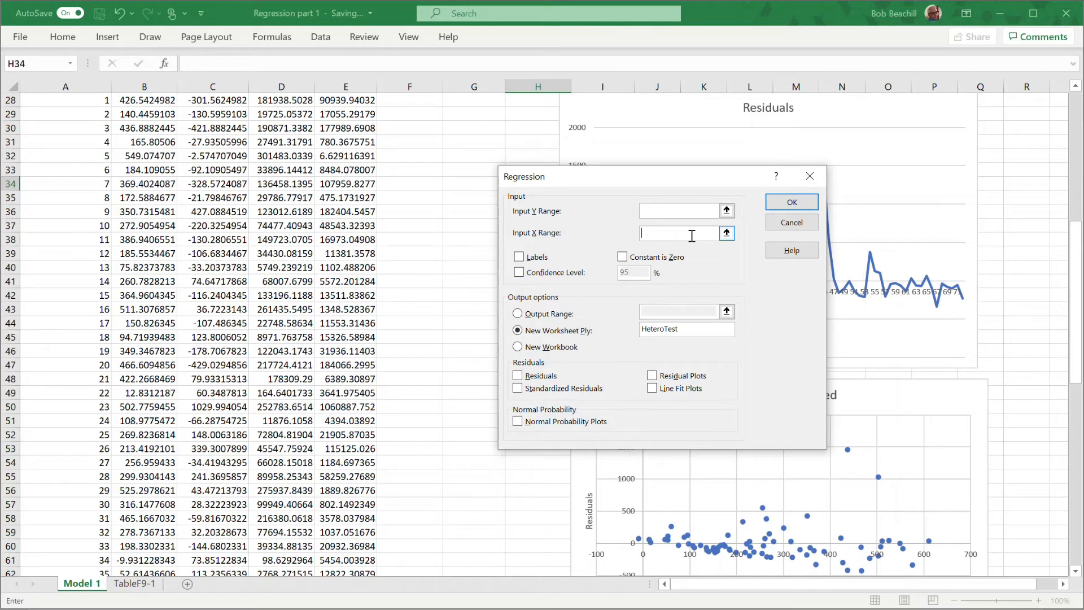
key("BackSpace")
key("BackSpace")
key("BackSpace")
key("BackSpace")
key("BackSpace")
key("BackSpace")
key("BackSpace")
key("BackSpace")
key("BackSpace")
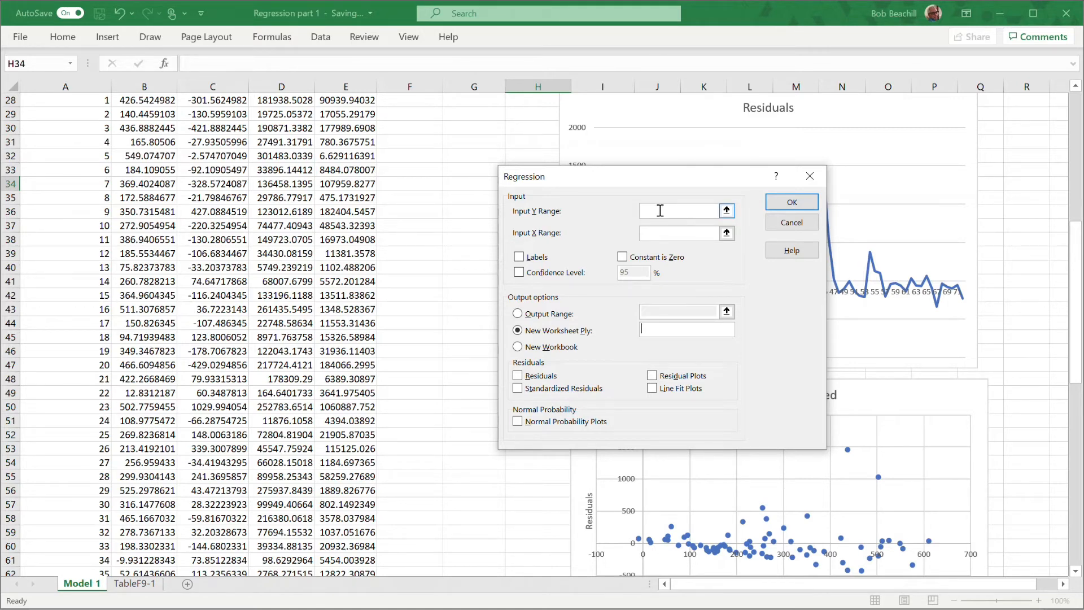
Set the regression's Y range to the squared residuals $E$28:$E$99 and its X range to the squared predictions $D$28:$D$99.
scroll(431, 280, "up", 1)
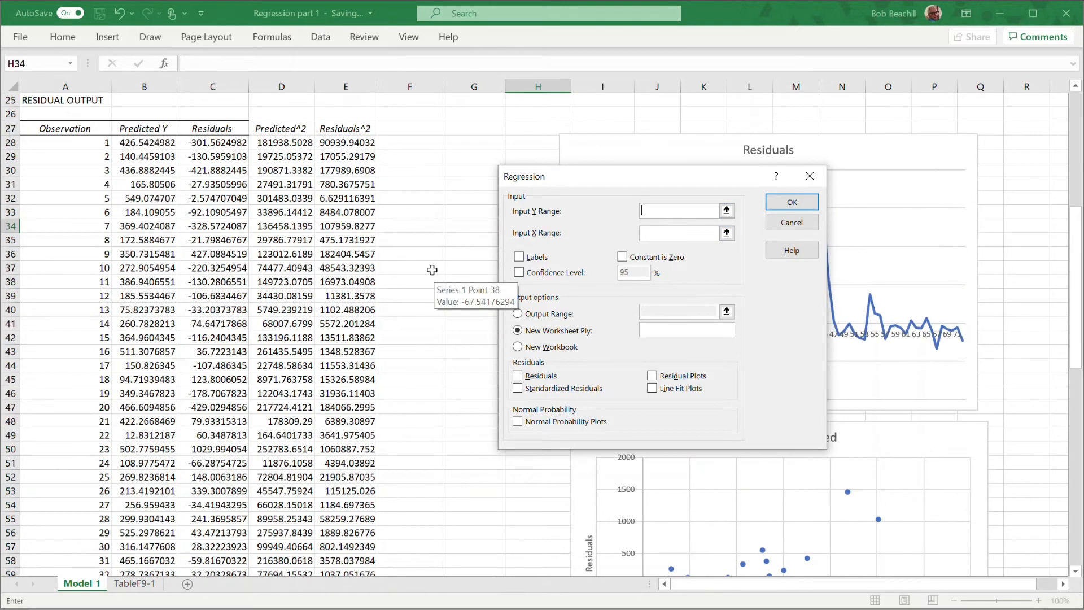
left_click_drag(354, 142, 359, 545)
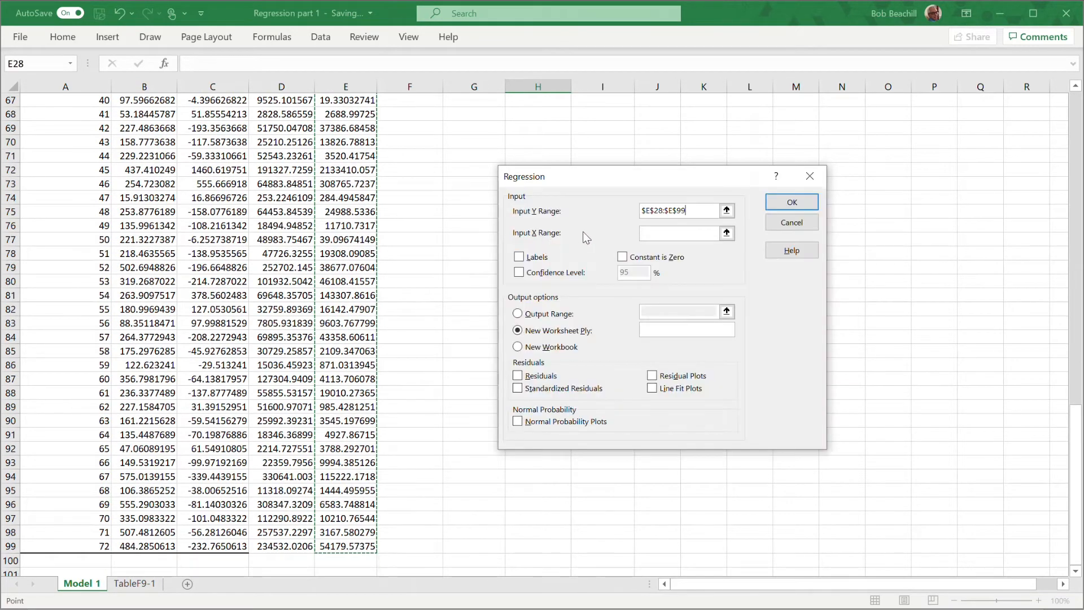
left_click(666, 233)
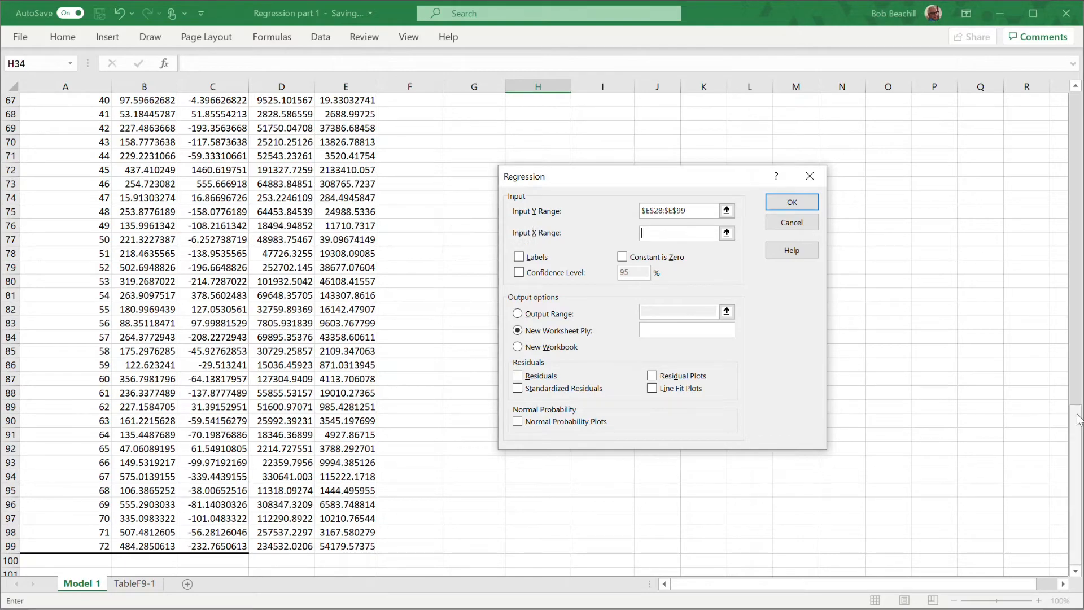
left_click_drag(1075, 418, 1075, 203)
left_click_drag(291, 199, 289, 533)
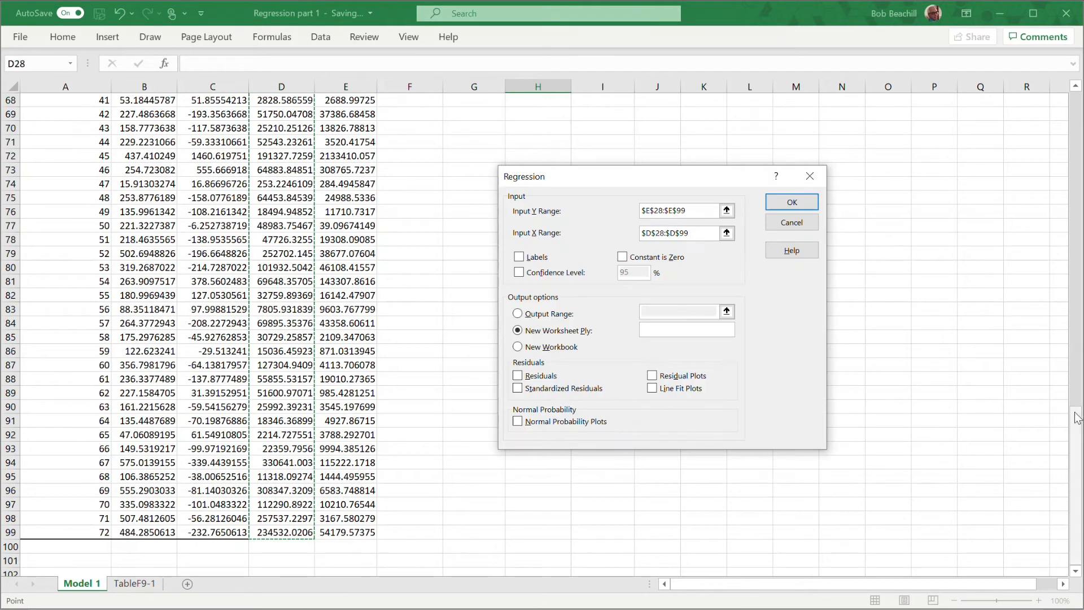
left_click_drag(1076, 435, 1079, 205)
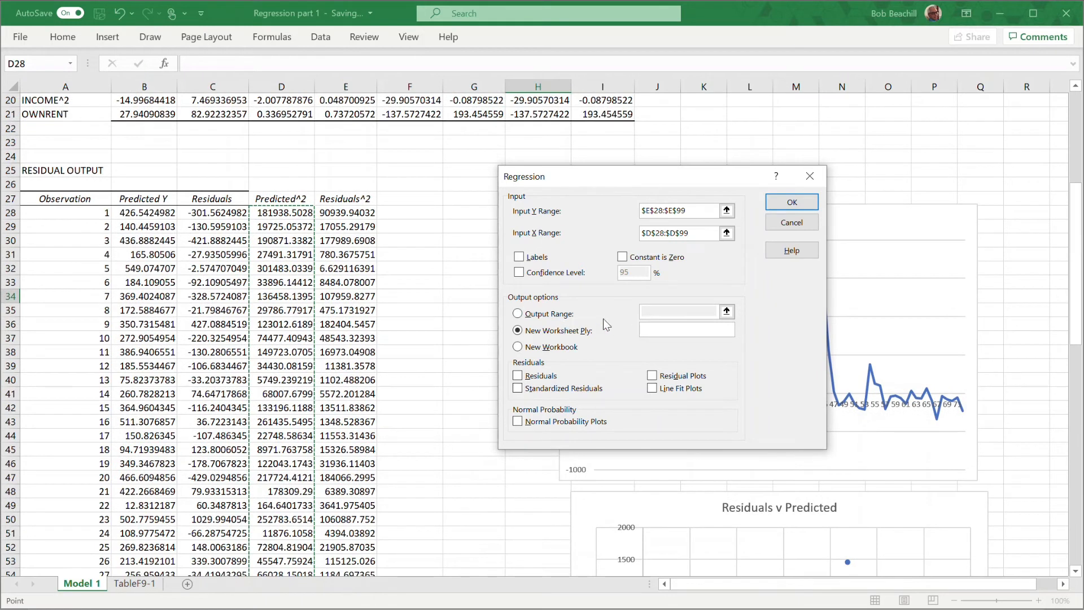
Run the regression to a new worksheet named HeteroTest and autofit columns A to I of its output.
left_click(657, 330)
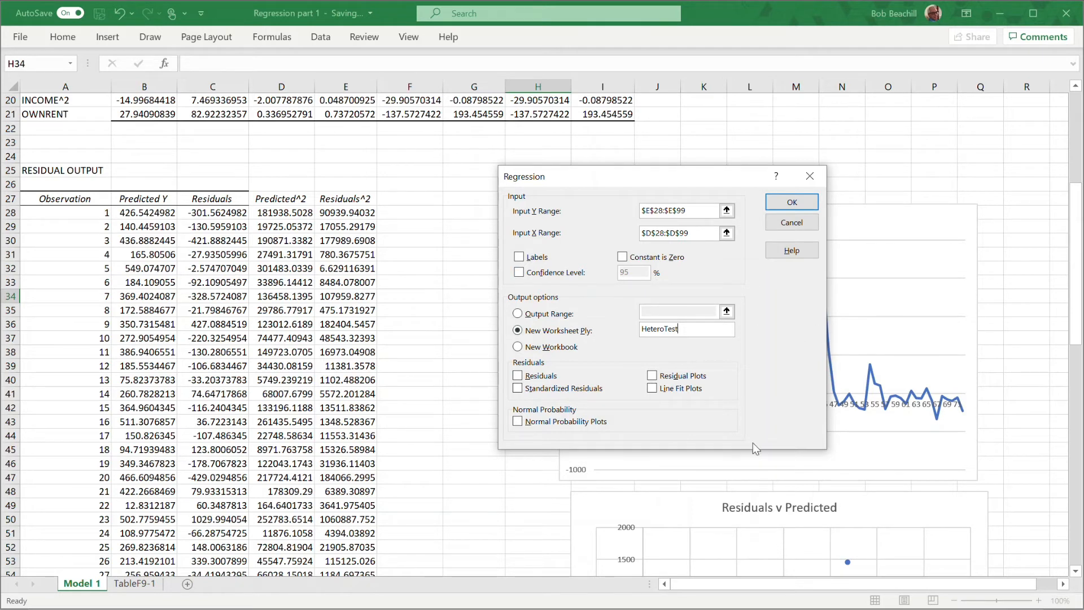
left_click(792, 204)
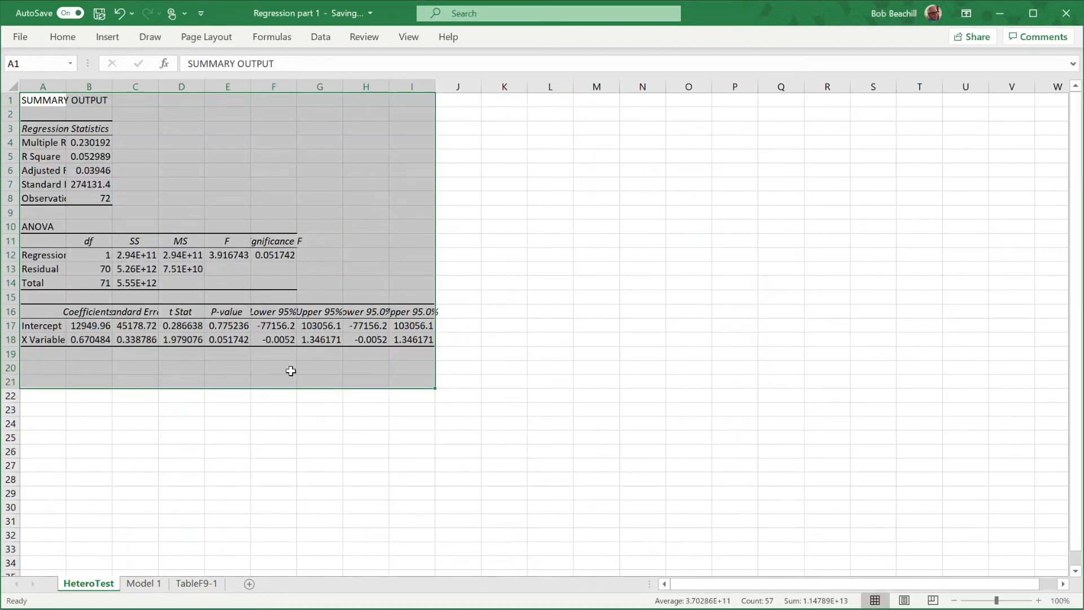
left_click(45, 90)
left_click_drag(44, 89, 406, 96)
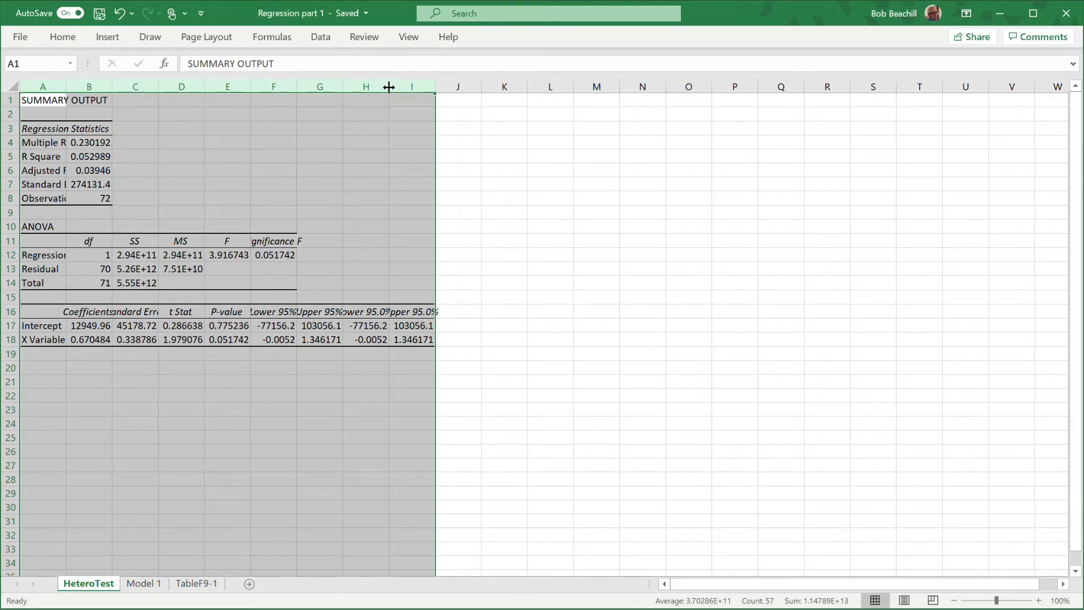
double_click(389, 84)
left_click(734, 257)
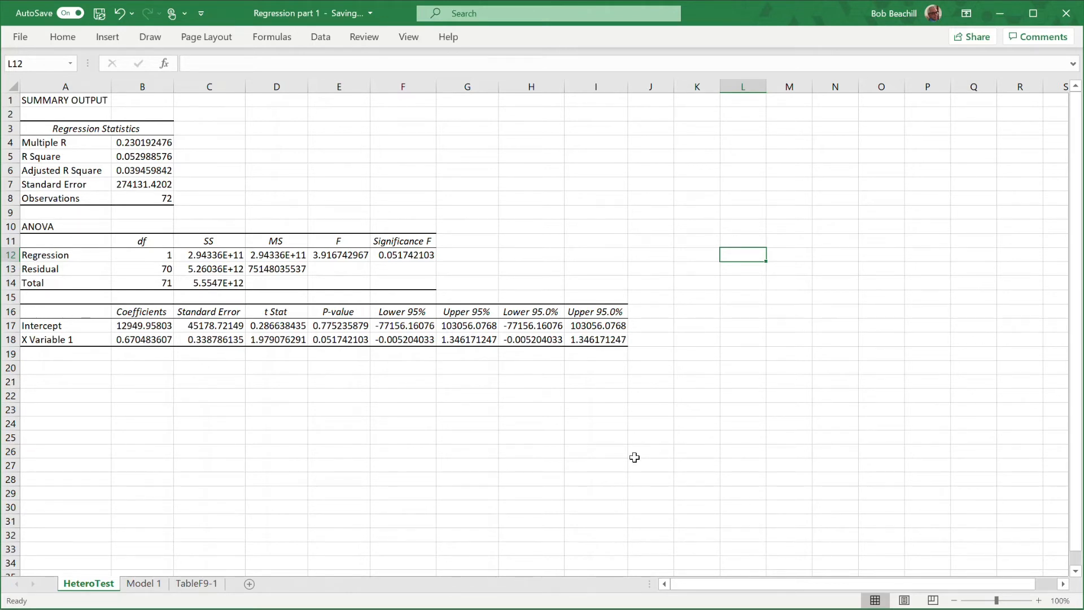
Add the label Chi-sq Stat in J6 of the HeteroTest sheet.
left_click(664, 170)
type("Ch")
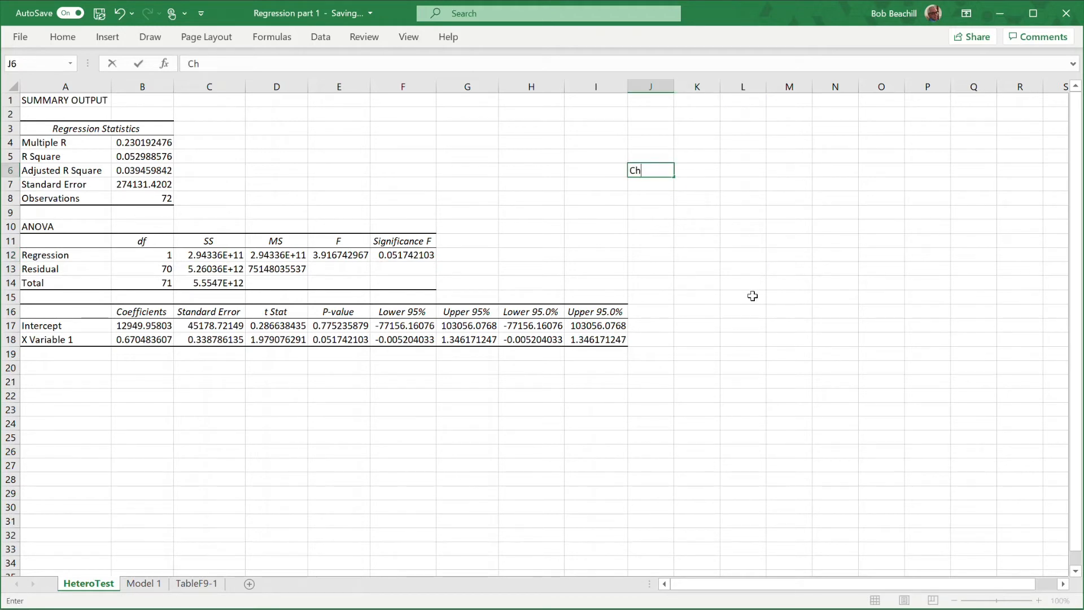
type("i-sq Stat")
key("Return")
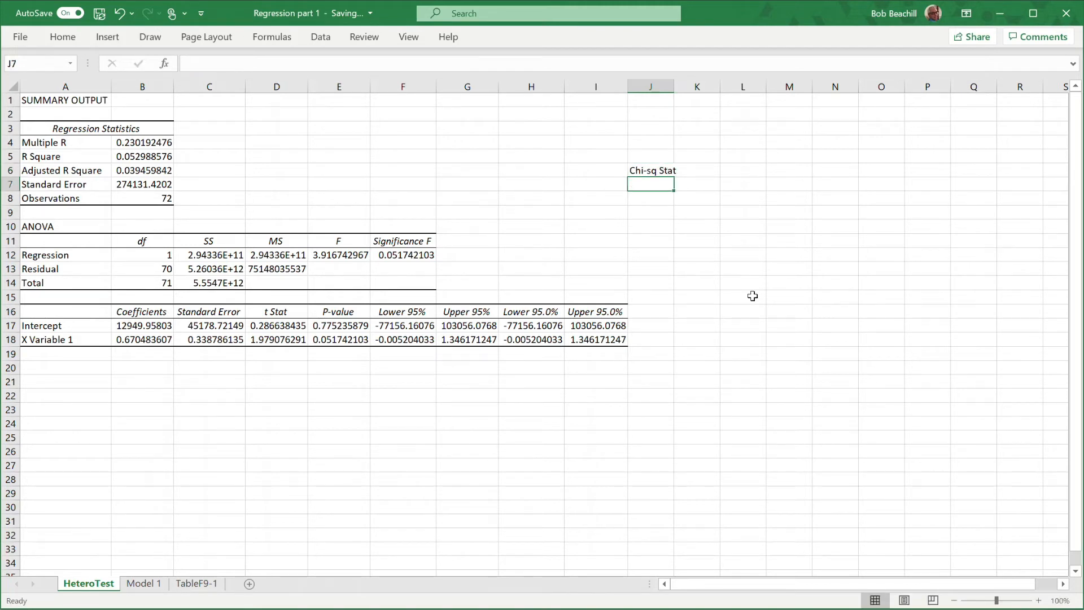
Calculate the chi-square statistic in L6 as observations times R Square with =B8*B5.
left_click(742, 174)
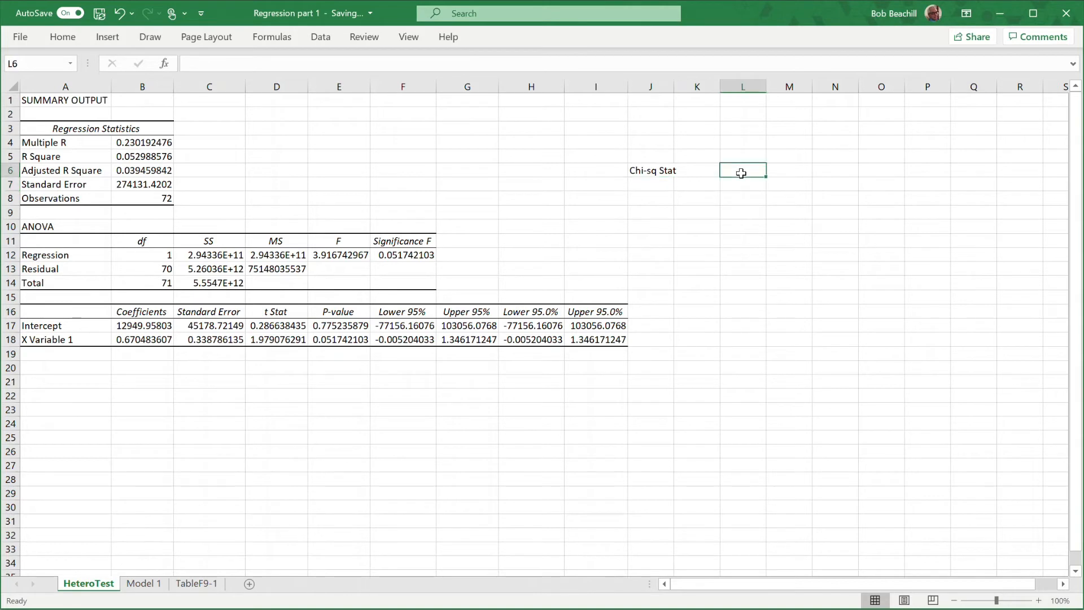
type("=")
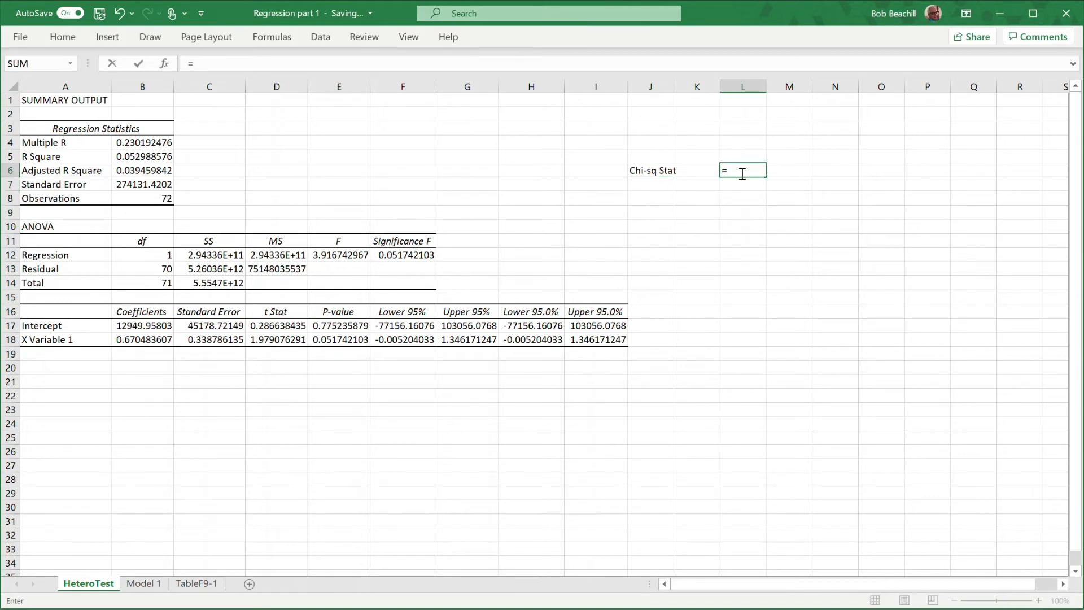
left_click(148, 196)
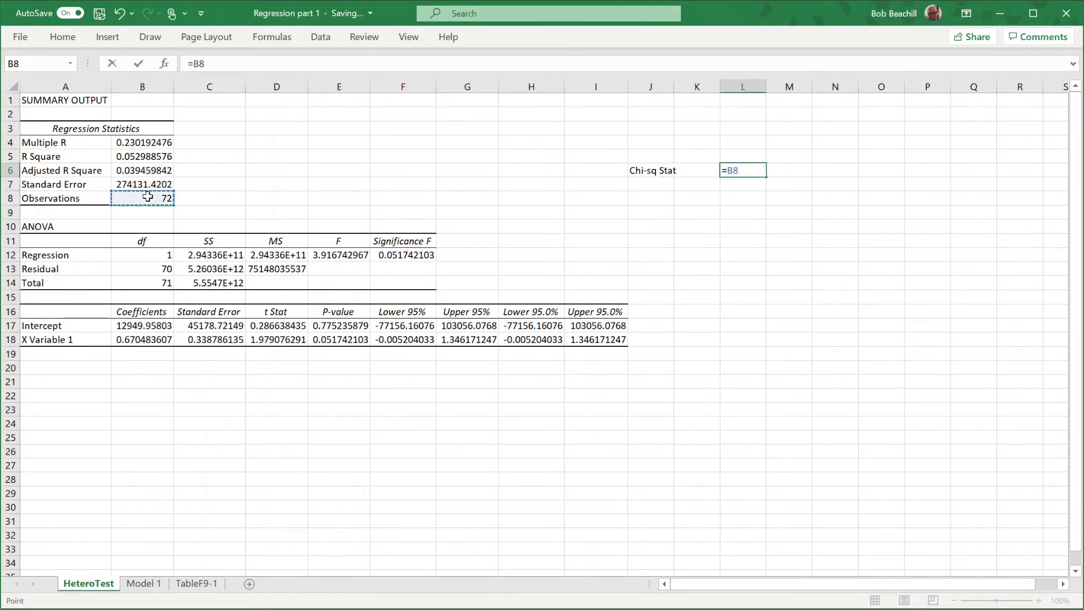
type("*")
left_click(149, 157)
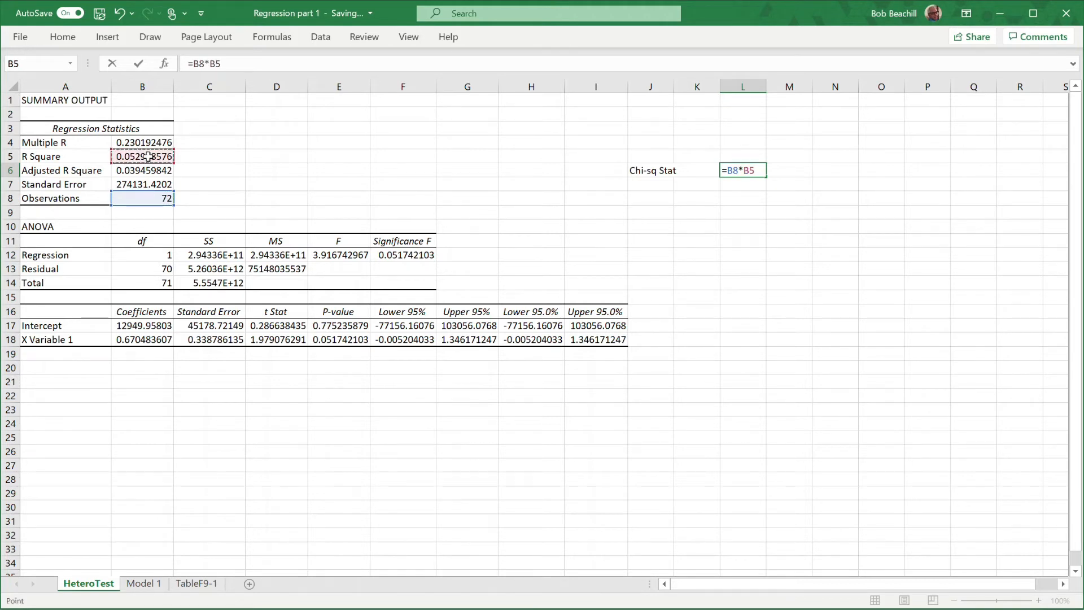
key("Return")
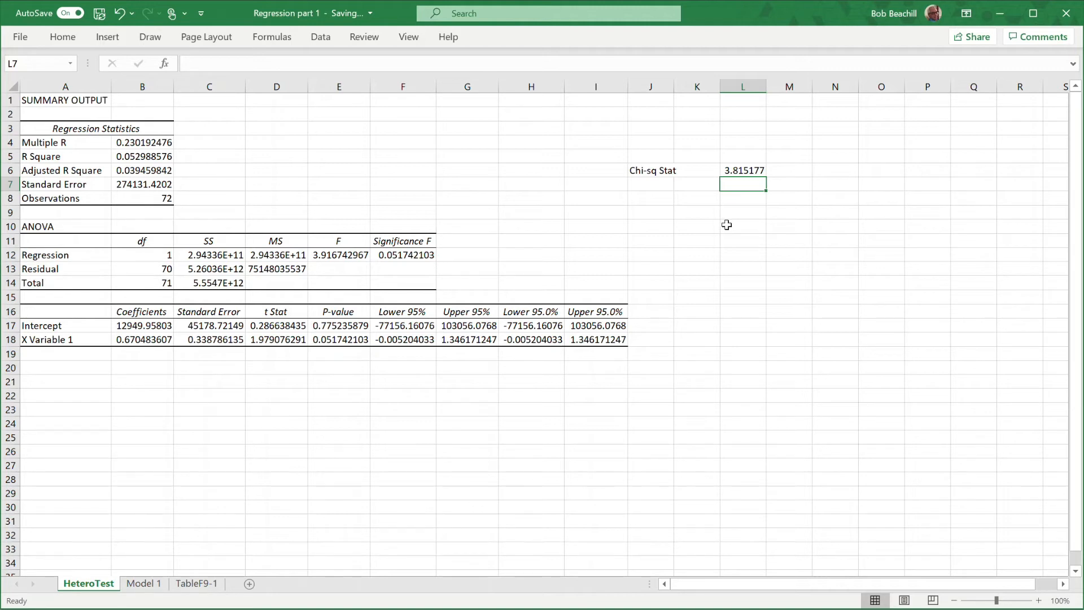
Add the label p-value in J8, below the chi-square statistic's label.
left_click(649, 198)
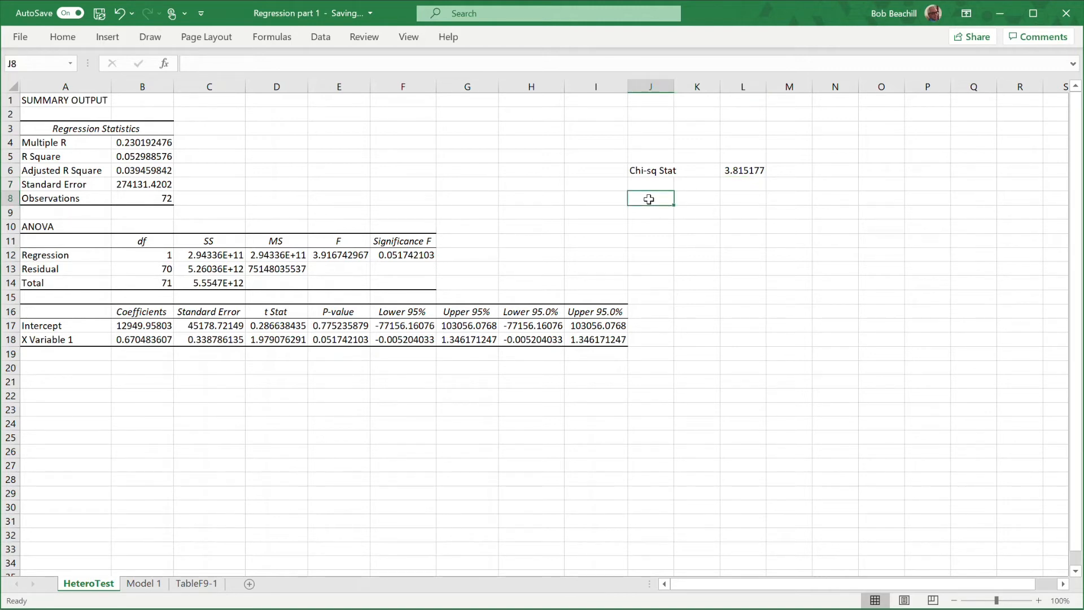
type("p-valur")
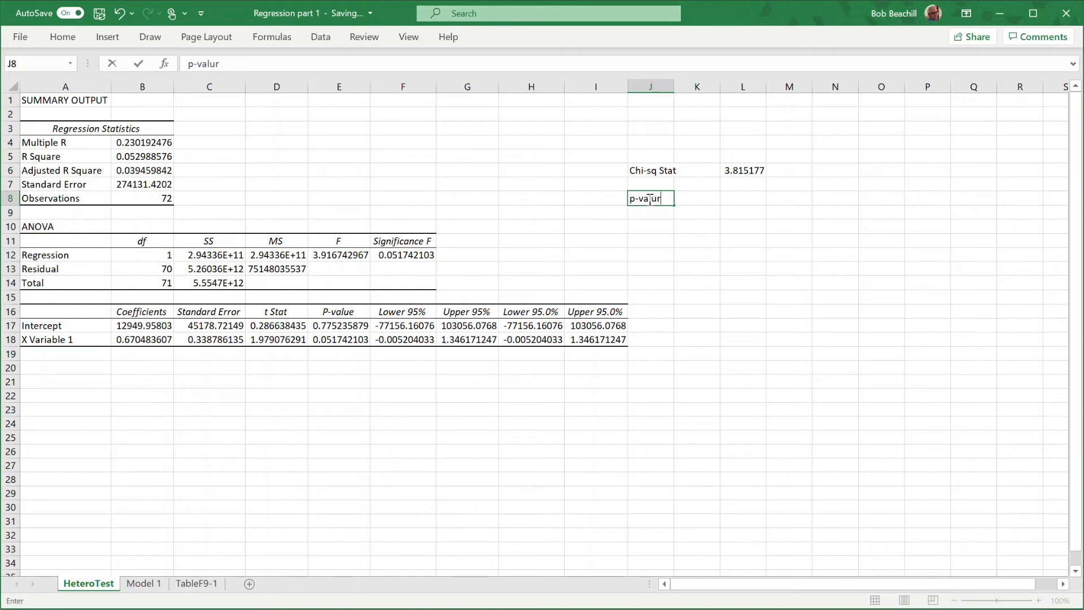
key("BackSpace")
type("e")
key("Tab")
Calculate the right-tailed p-value of the chi-square statistic in L8 with =CHISQ.DIST.RT(L6,1).
left_click(745, 200)
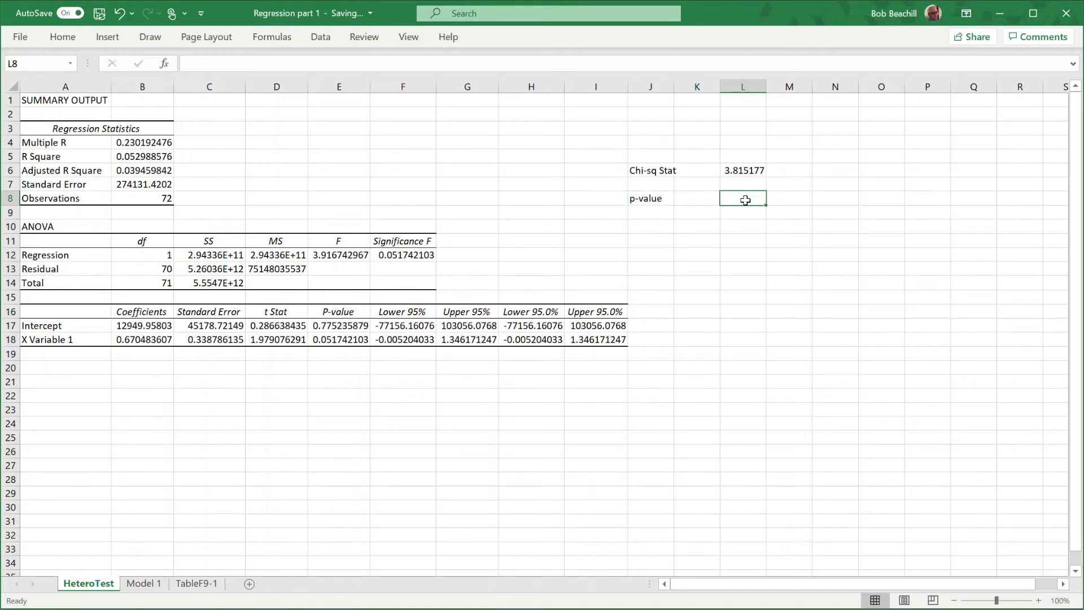
type("=")
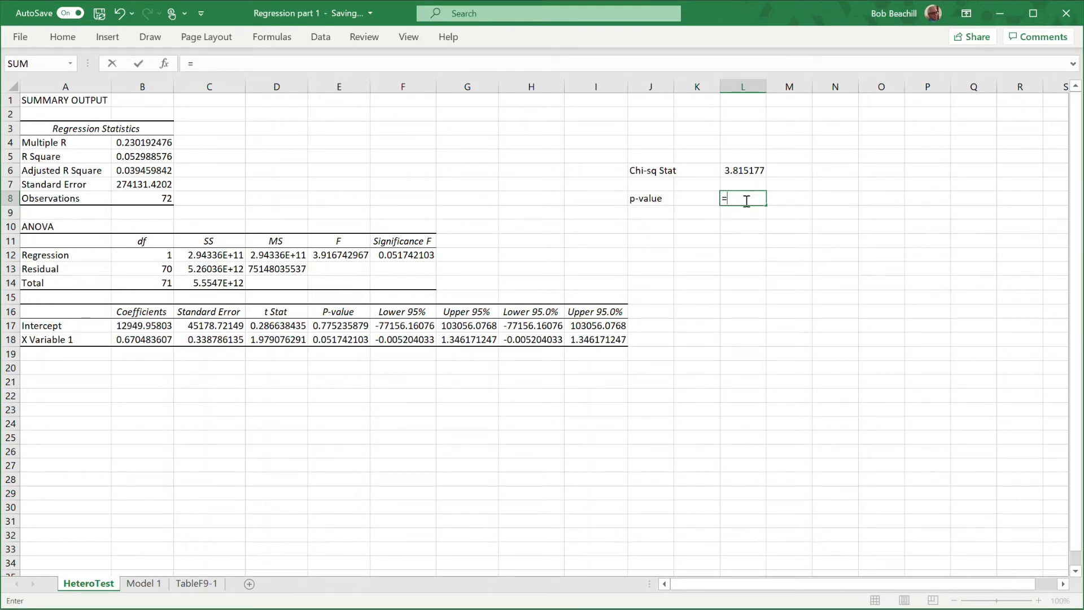
type("chi")
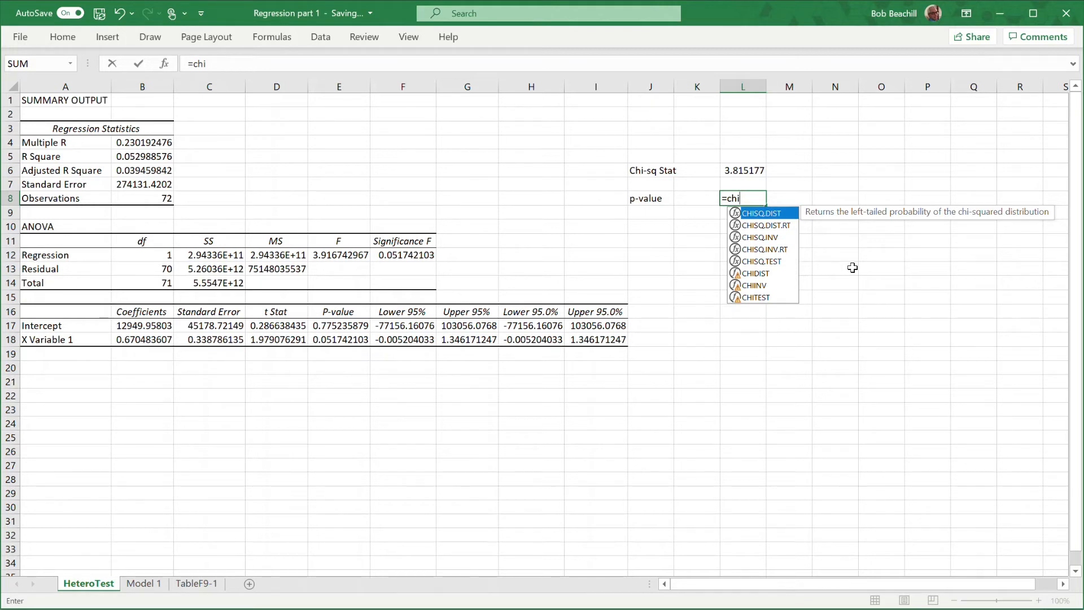
key("Down")
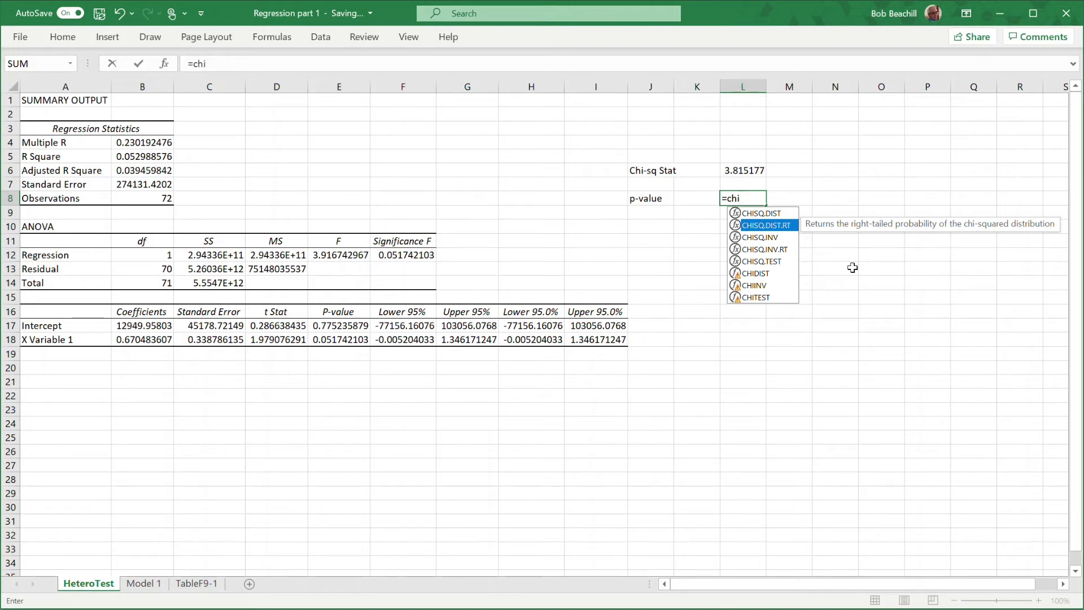
key("Down")
key("Down")
key("Down")
key("Down")
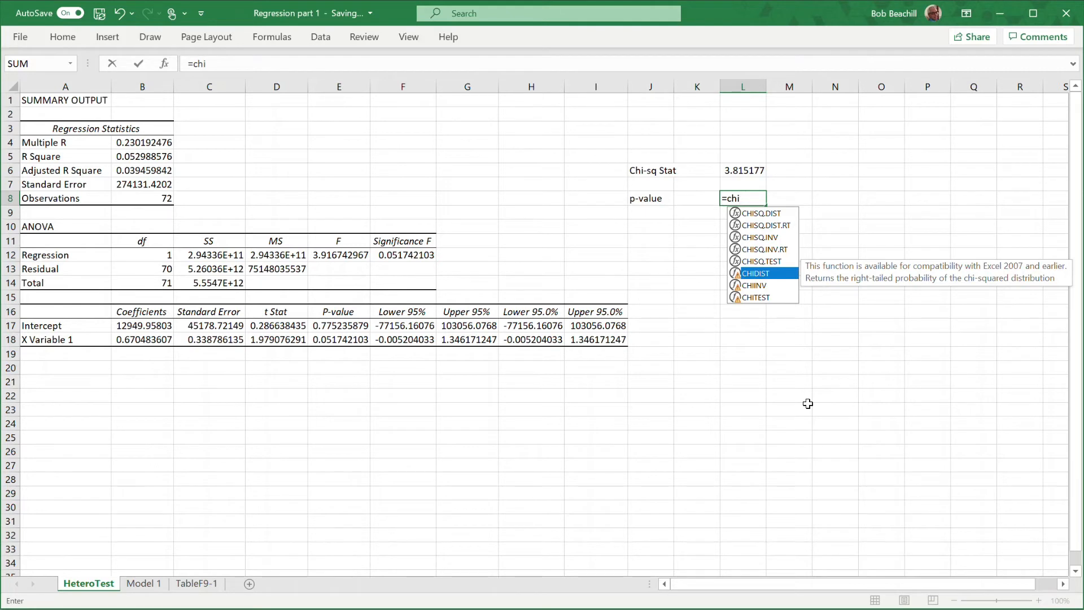
key("Up")
key("Up")
key("Up")
key("Up")
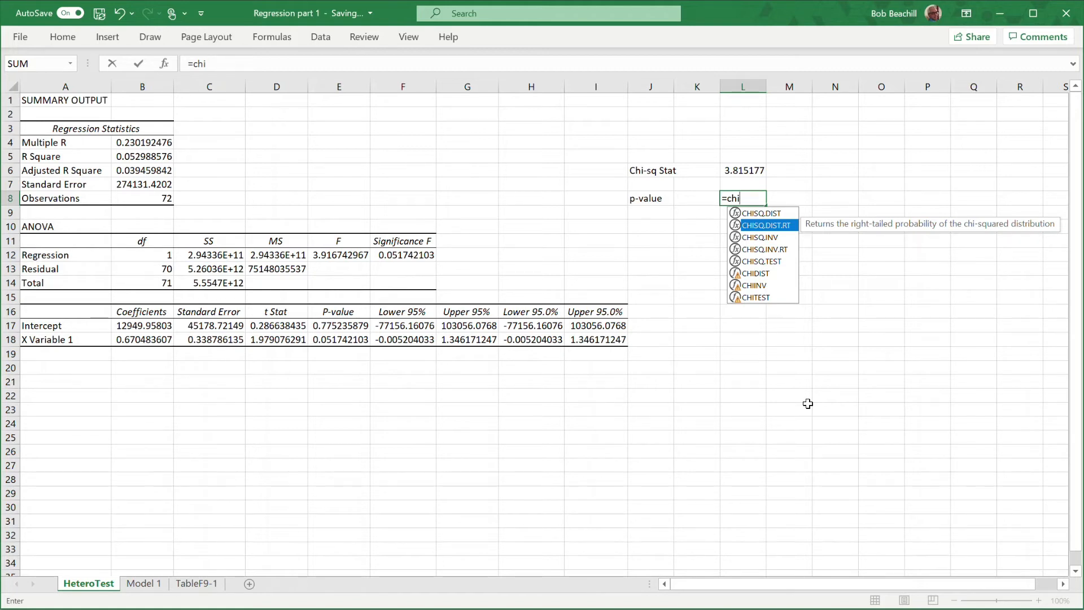
key("Tab")
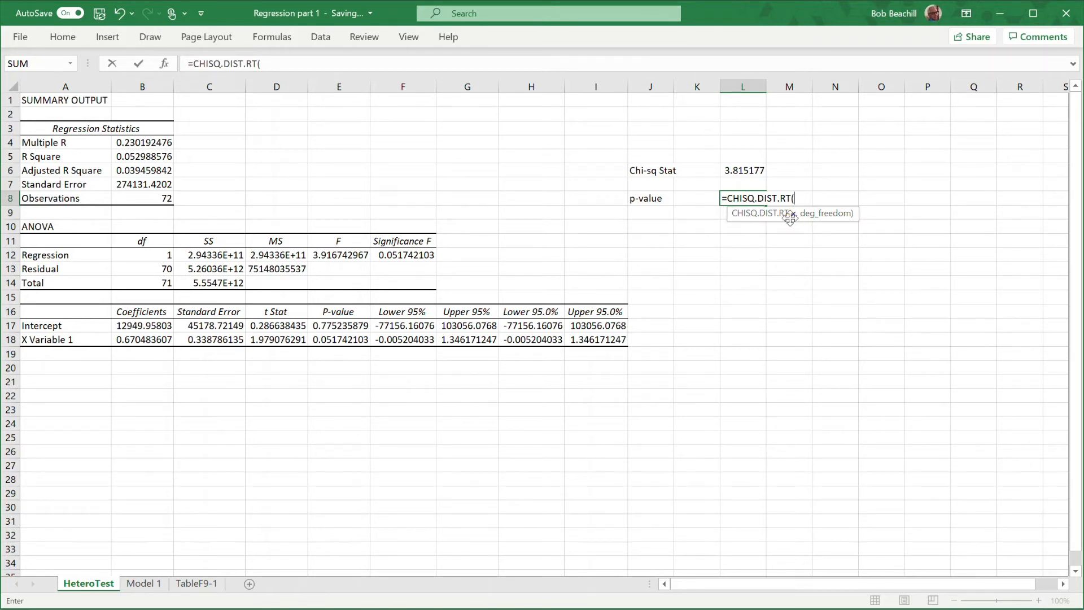
left_click(743, 170)
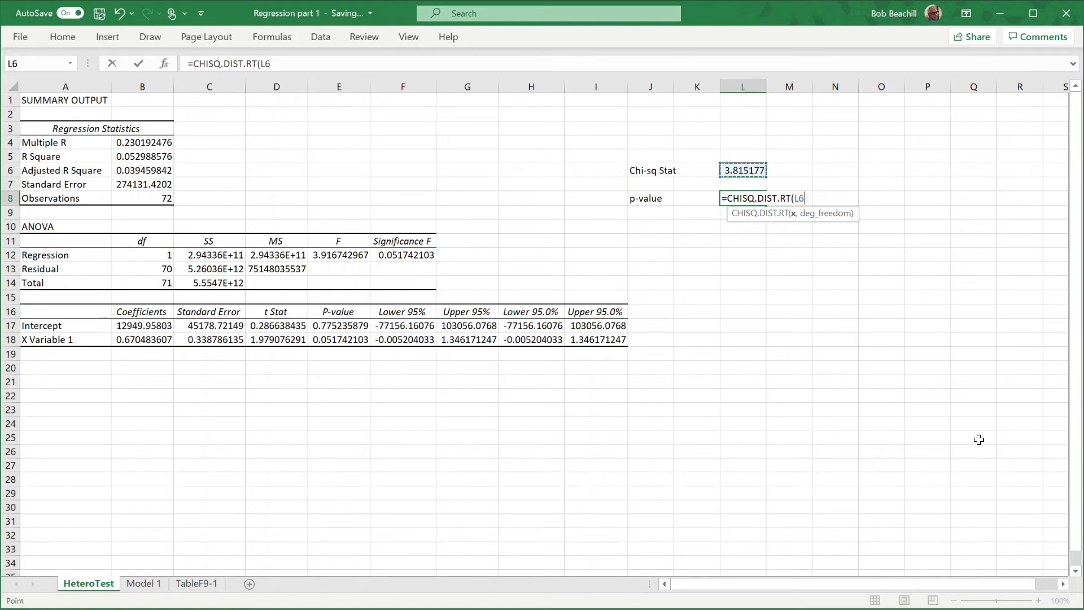
type(",1)")
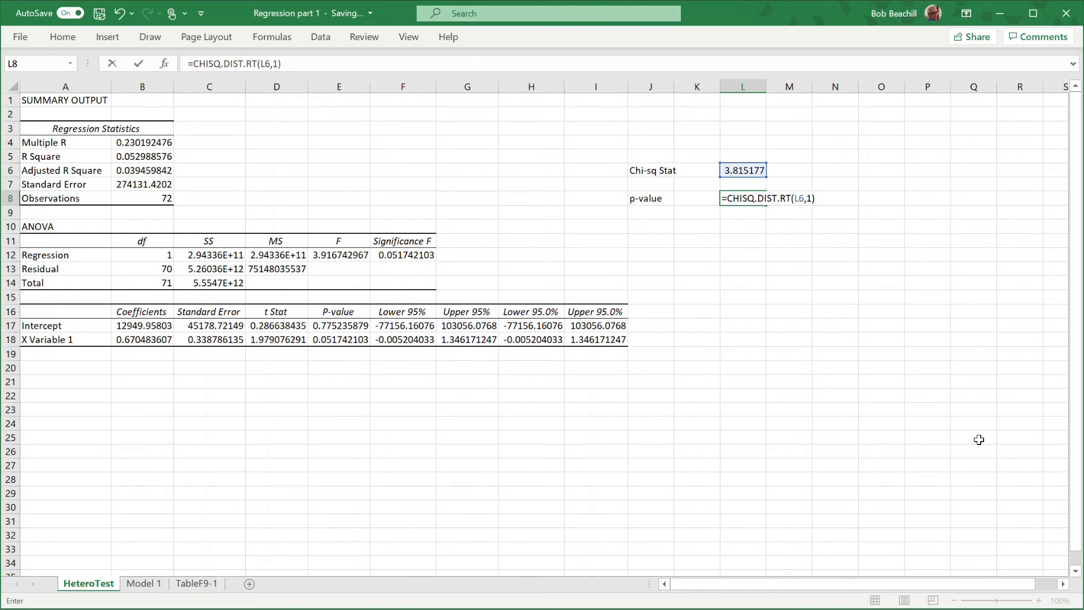
key("Return")
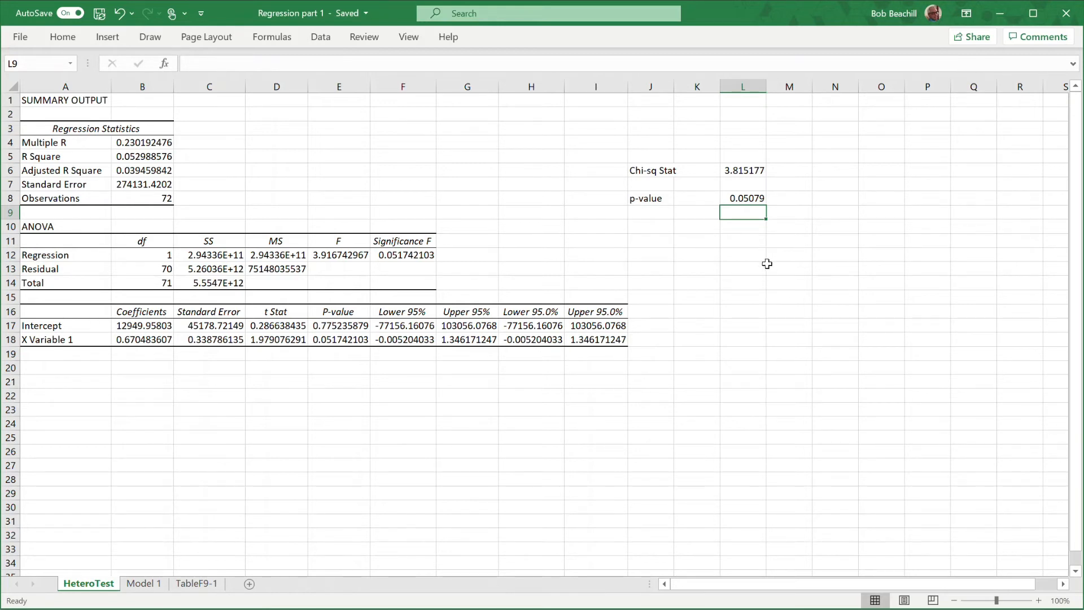
left_click(749, 197)
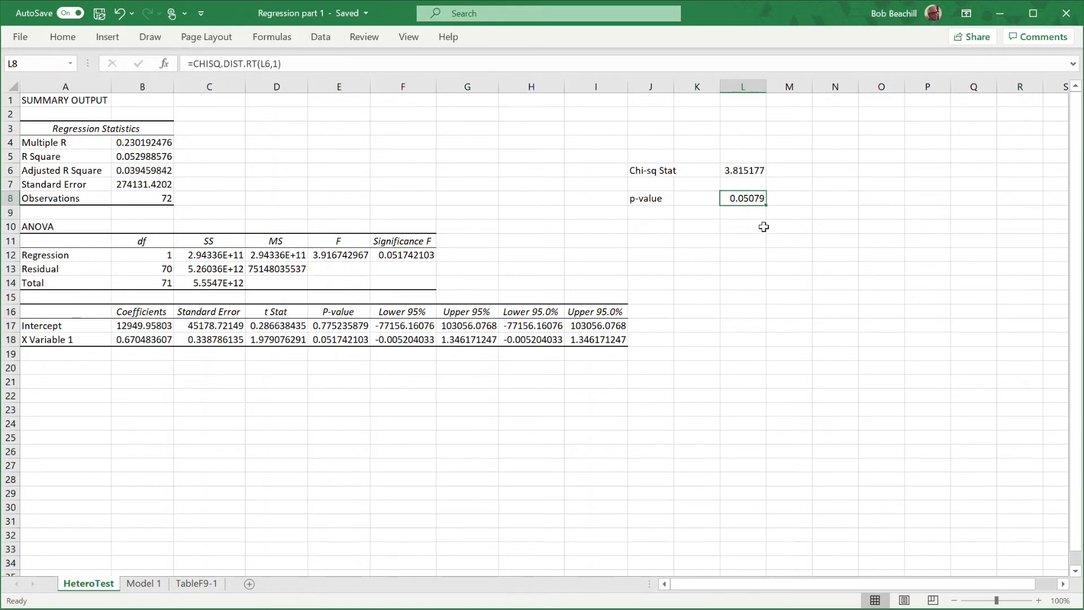
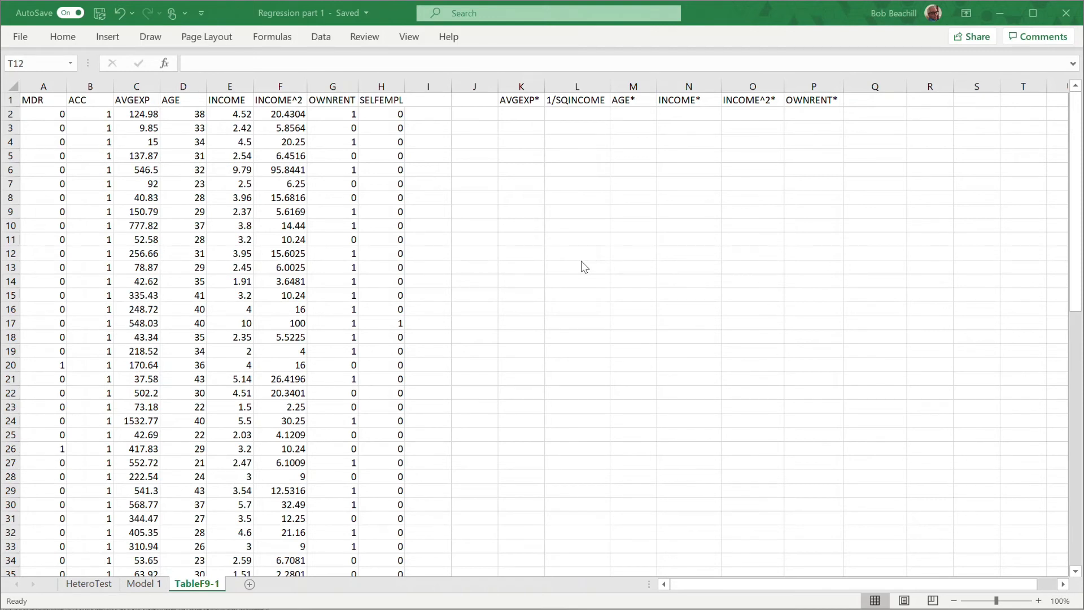
Calculate the first AVGEXP* value in K2 as AVGEXP divided by the square root of INCOME with =C2/SQRT(E2).
left_click(519, 112)
left_click(524, 115)
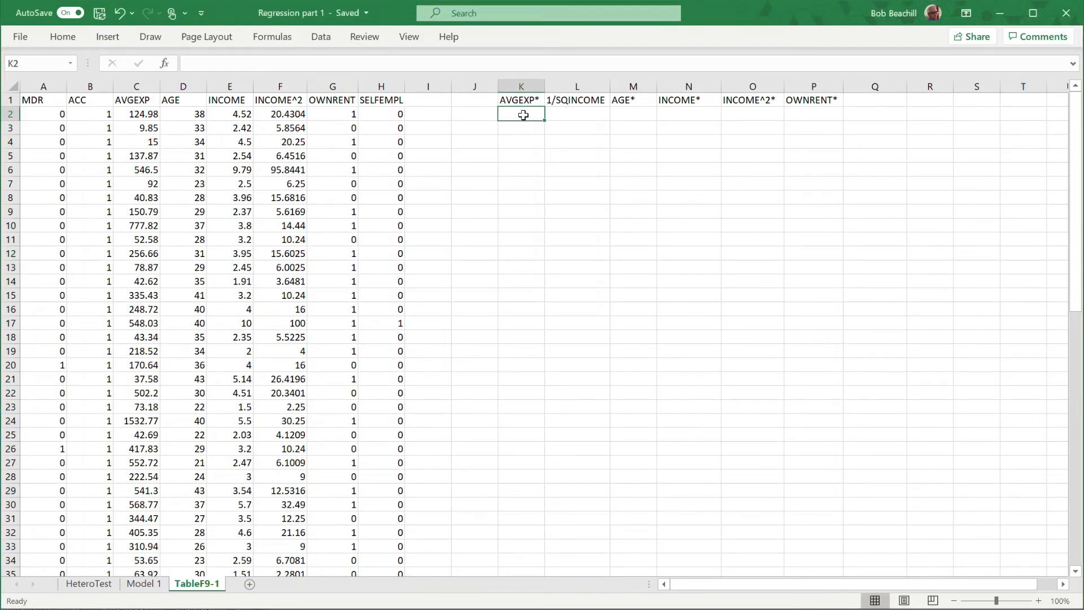
type("=")
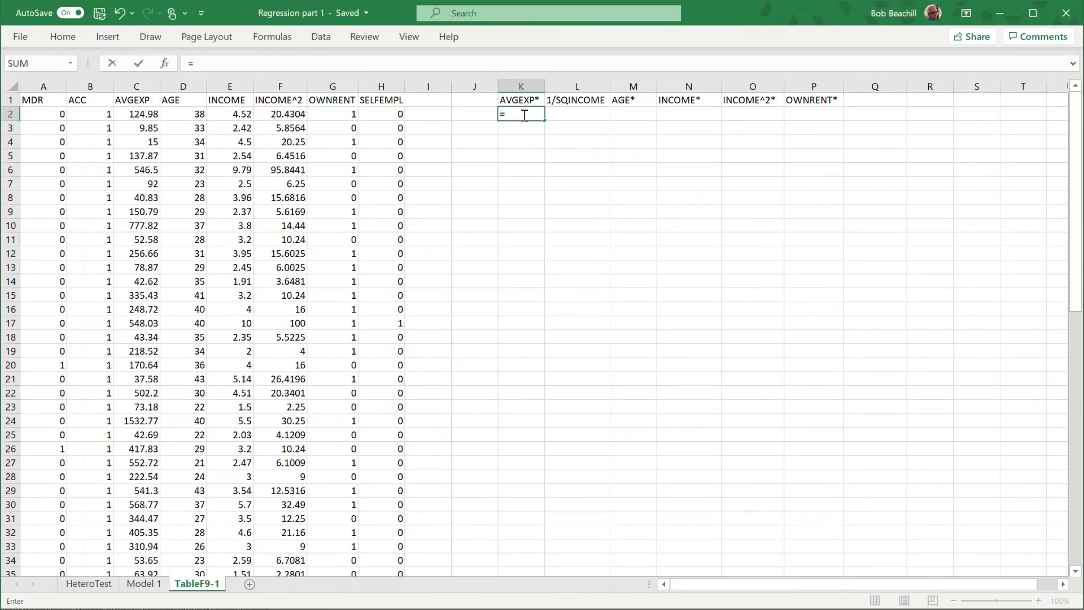
left_click(135, 113)
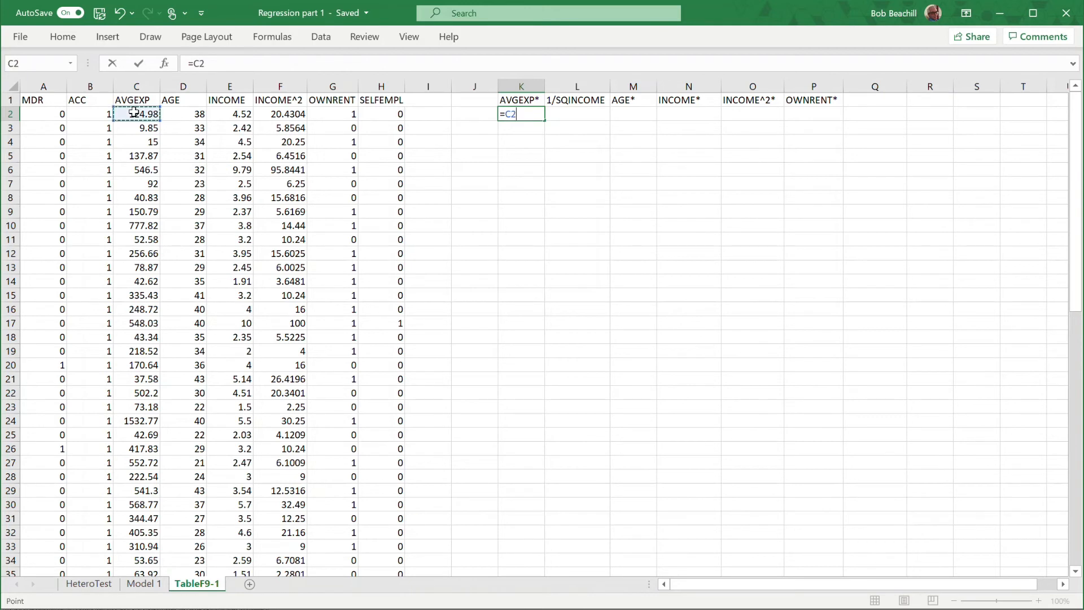
type("/sqr")
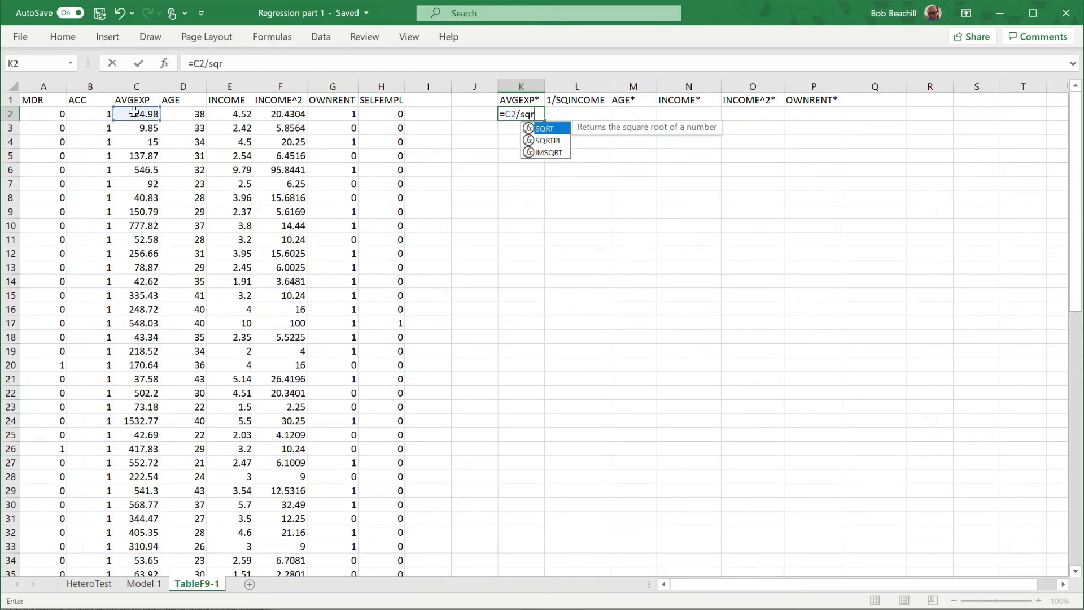
key("Tab")
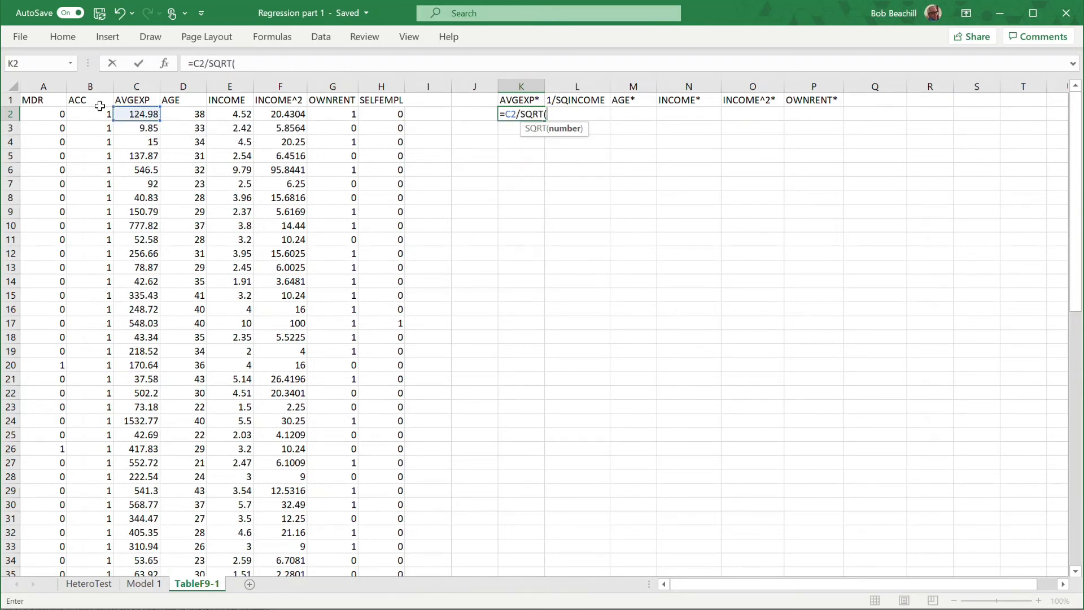
left_click(232, 114)
type(")")
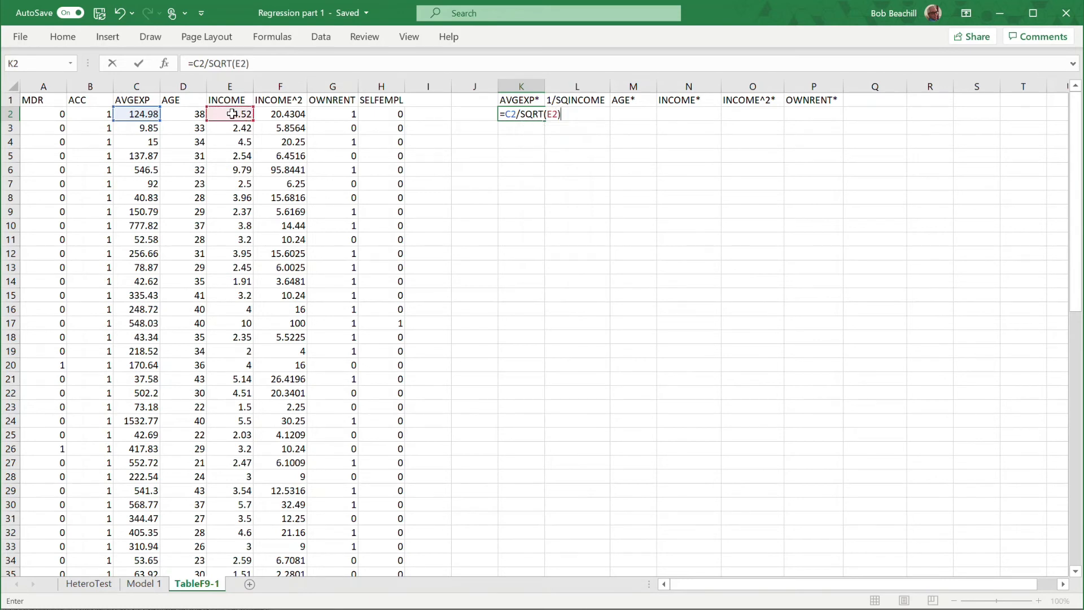
key("Return")
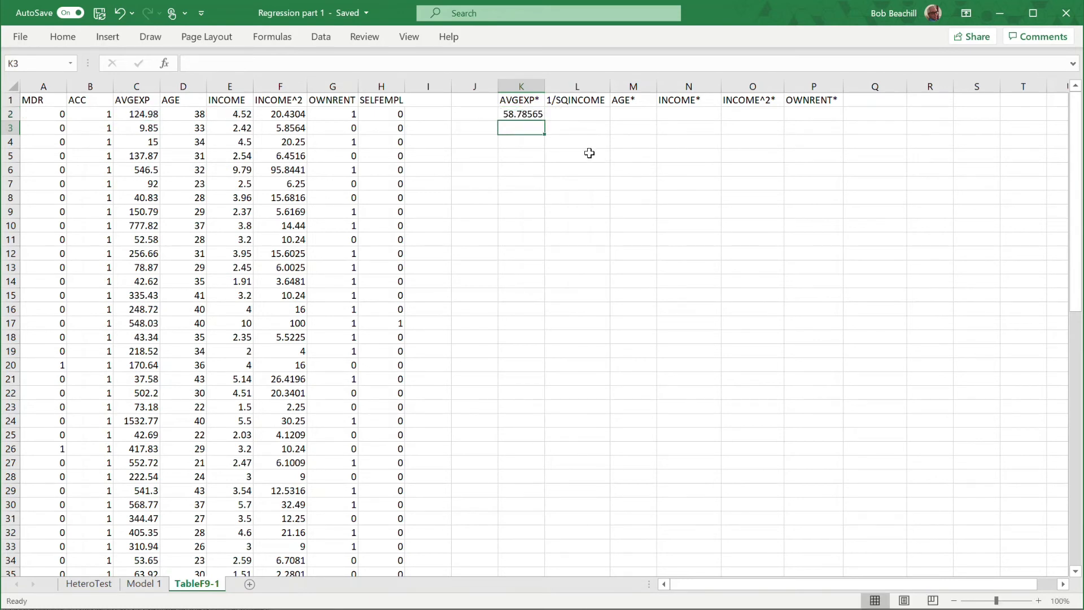
Calculate the first 1/SQINCOME value in L2 as the inverse square root of INCOME with =1/SQRT(E2).
left_click(564, 114)
type("=")
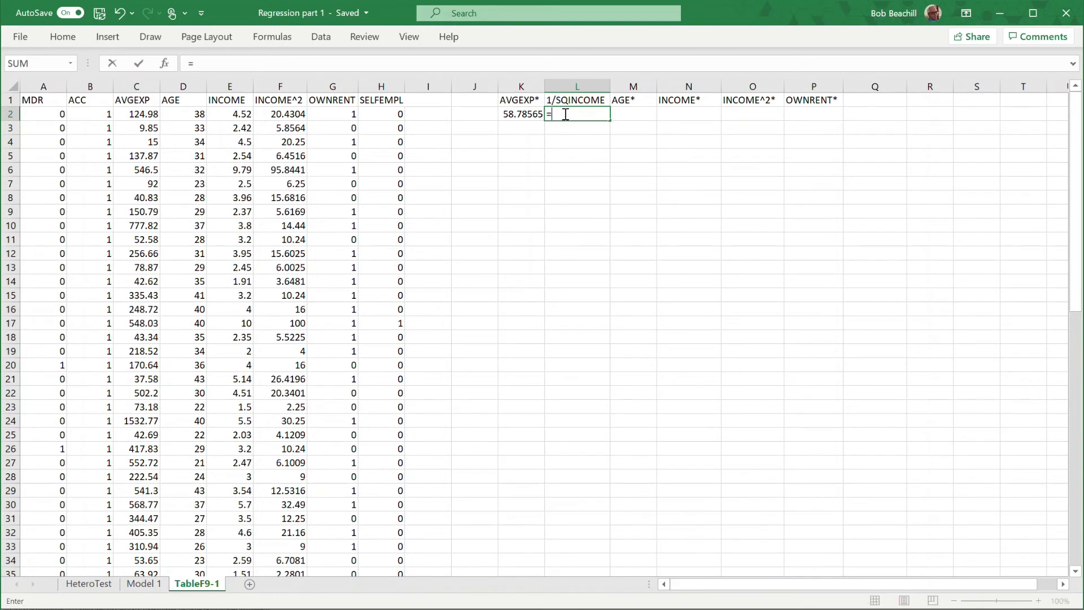
type("1/sq")
key("Tab")
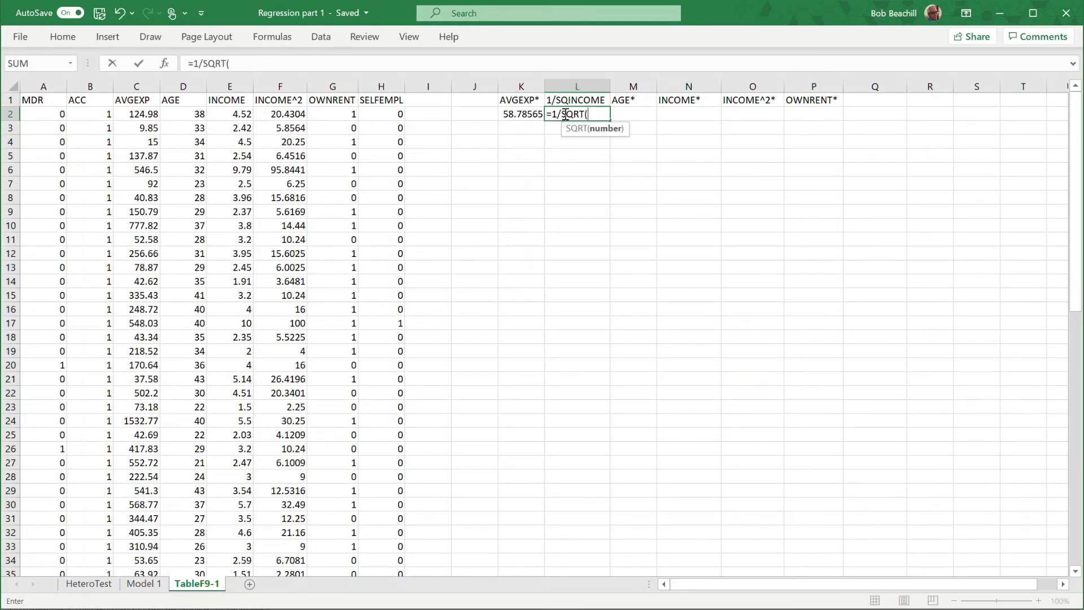
left_click(231, 112)
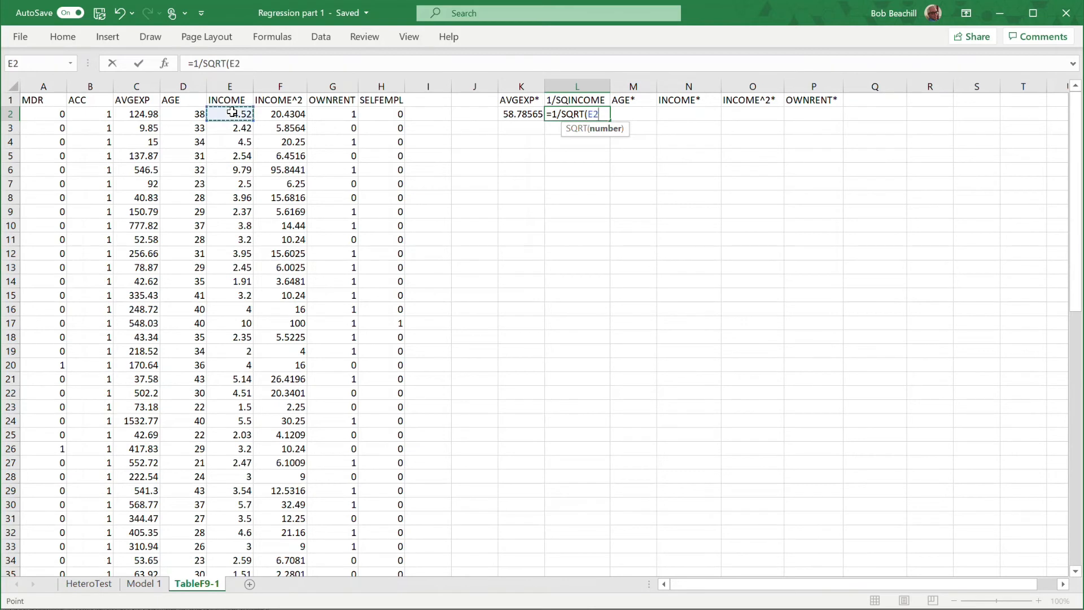
type(")")
key("Return")
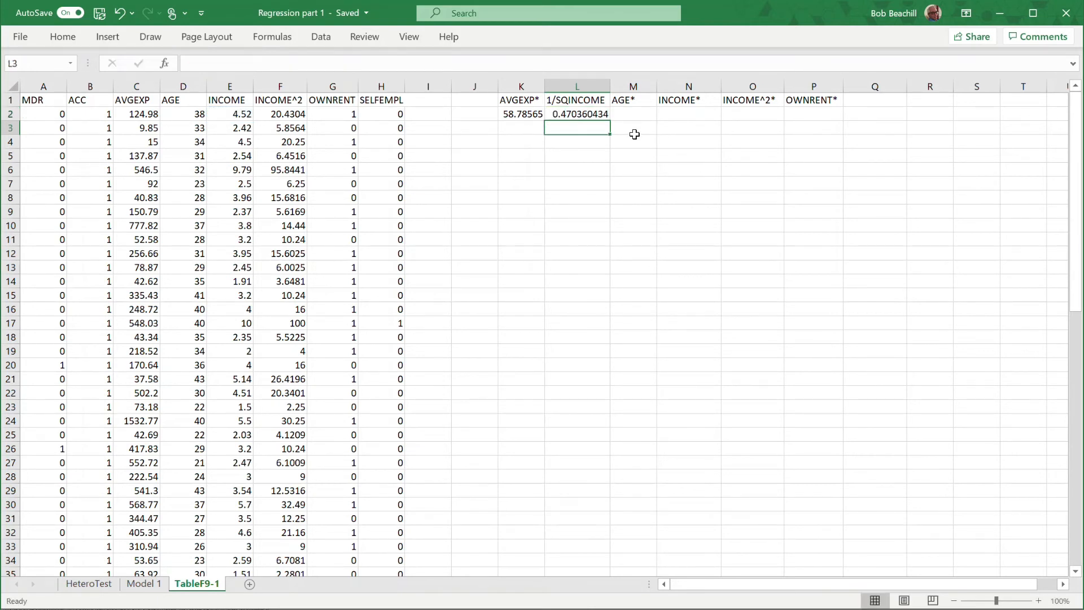
Calculate the first AGE* value in M2 as AGE divided by the square root of INCOME with =D2/SQRT(E2).
left_click(628, 113)
type("=")
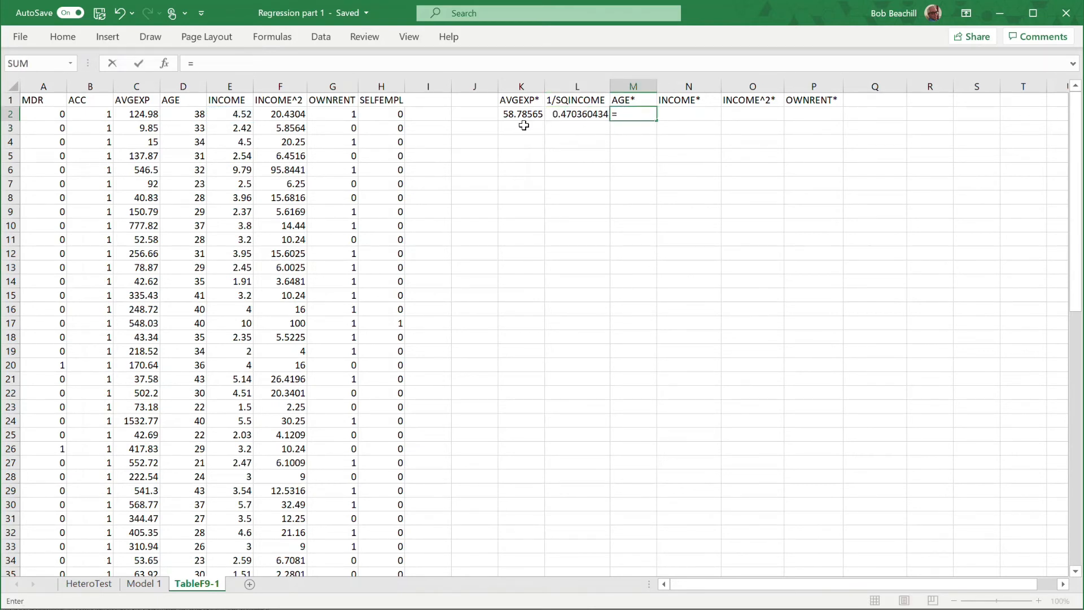
left_click(173, 115)
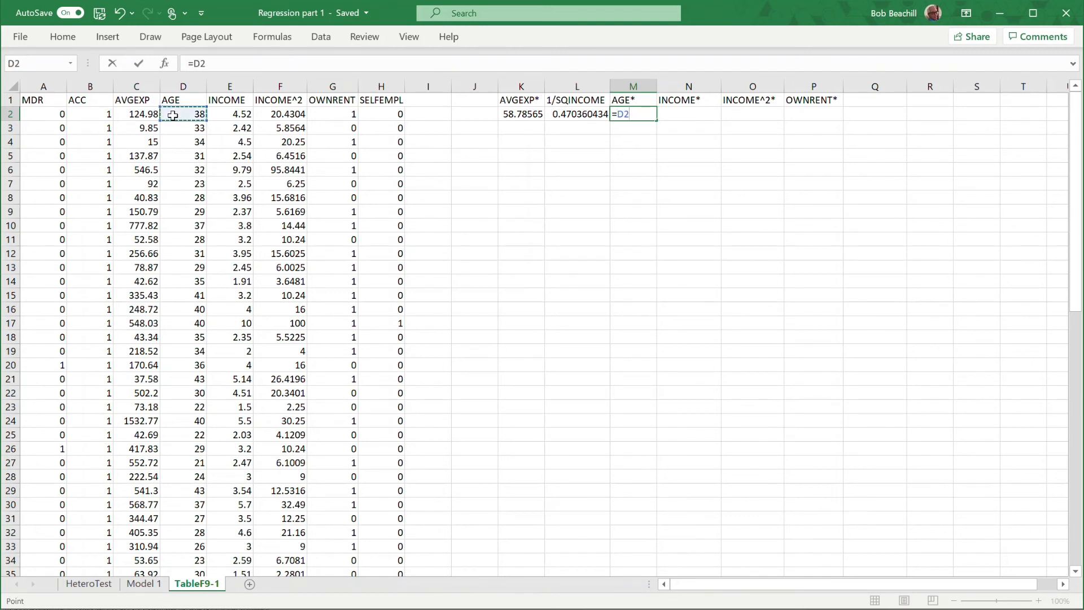
type("/SQRT(")
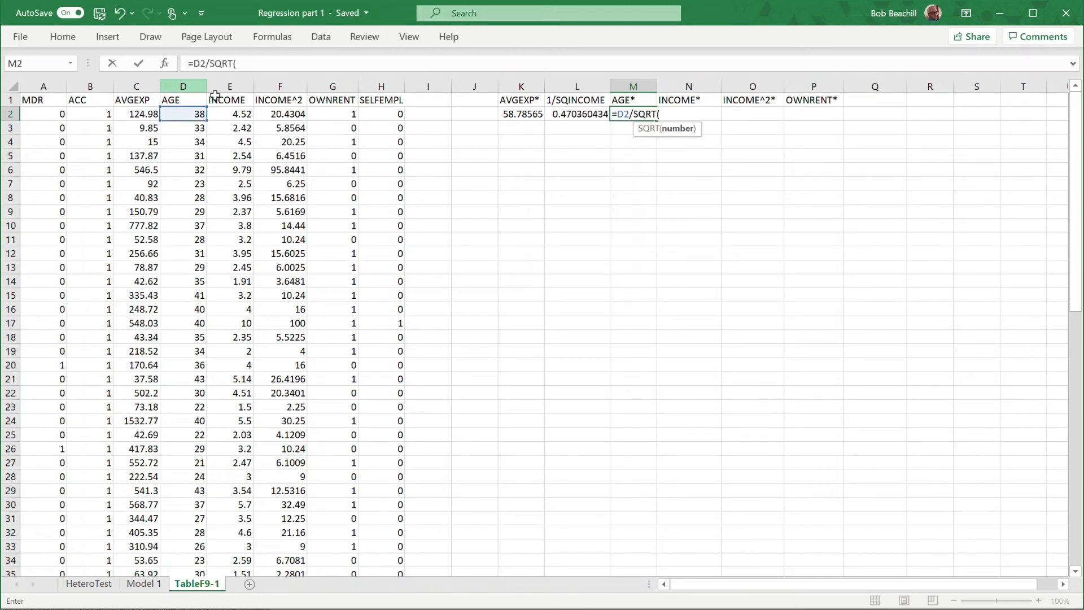
left_click(237, 115)
type(")")
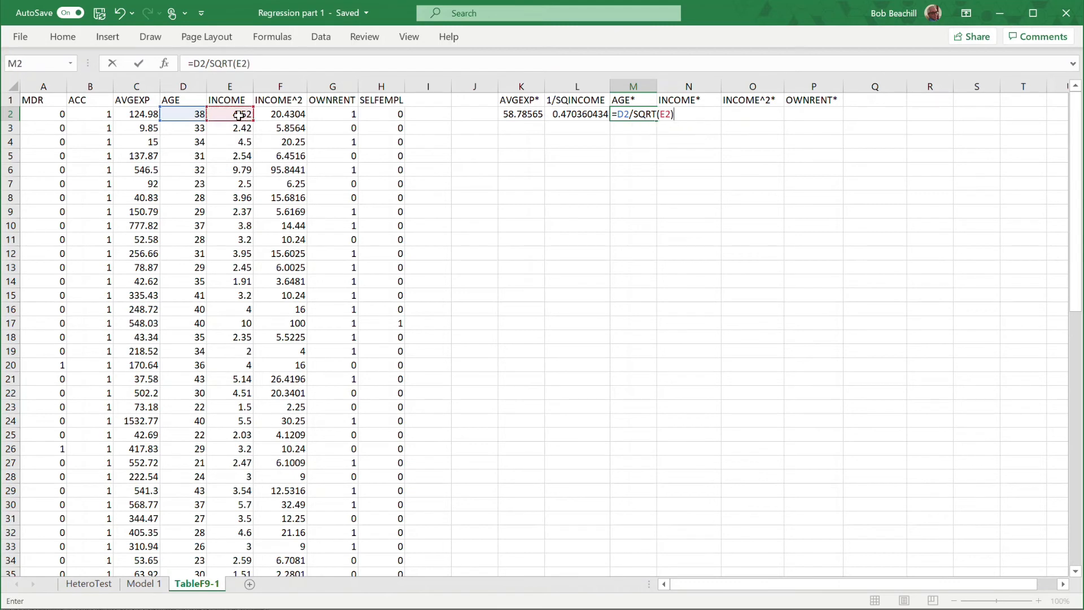
key("Return")
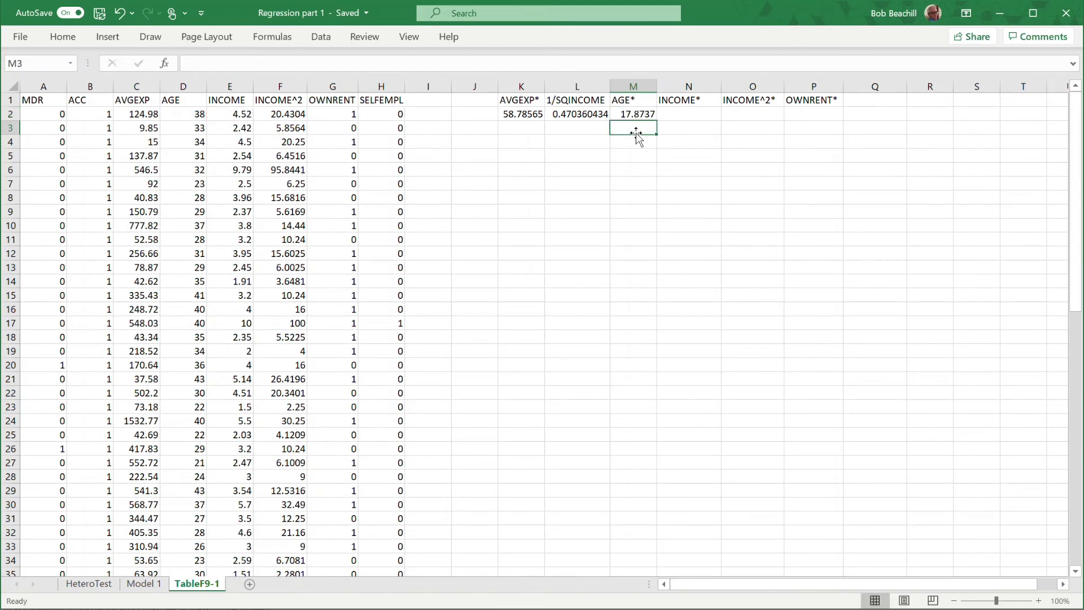
Calculate the first INCOME* value in N2 as INCOME divided by its own square root with =E2/SQRT(E2).
left_click(676, 113)
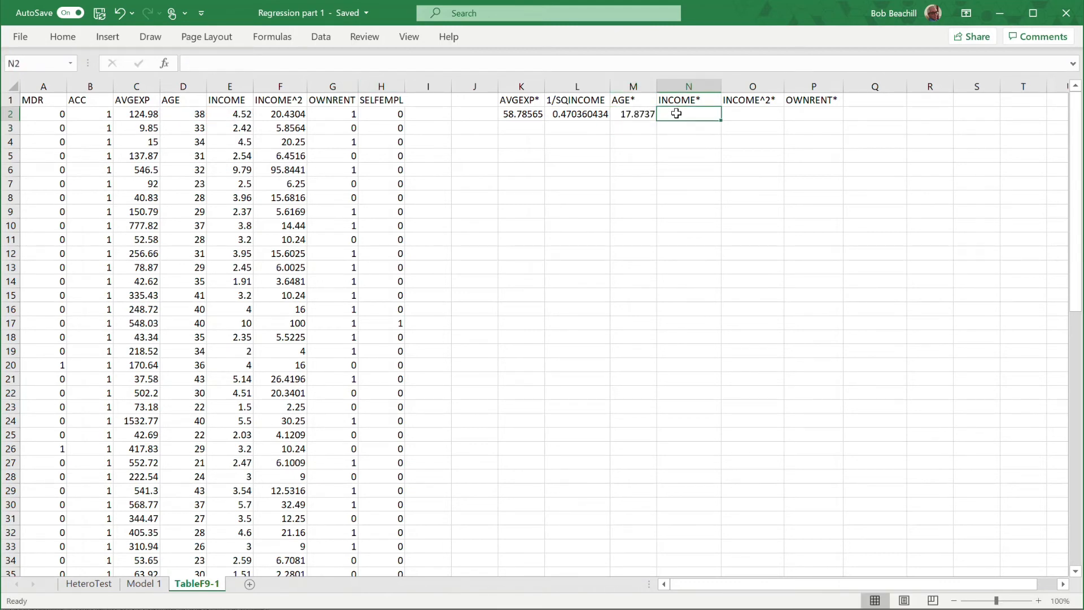
type("=")
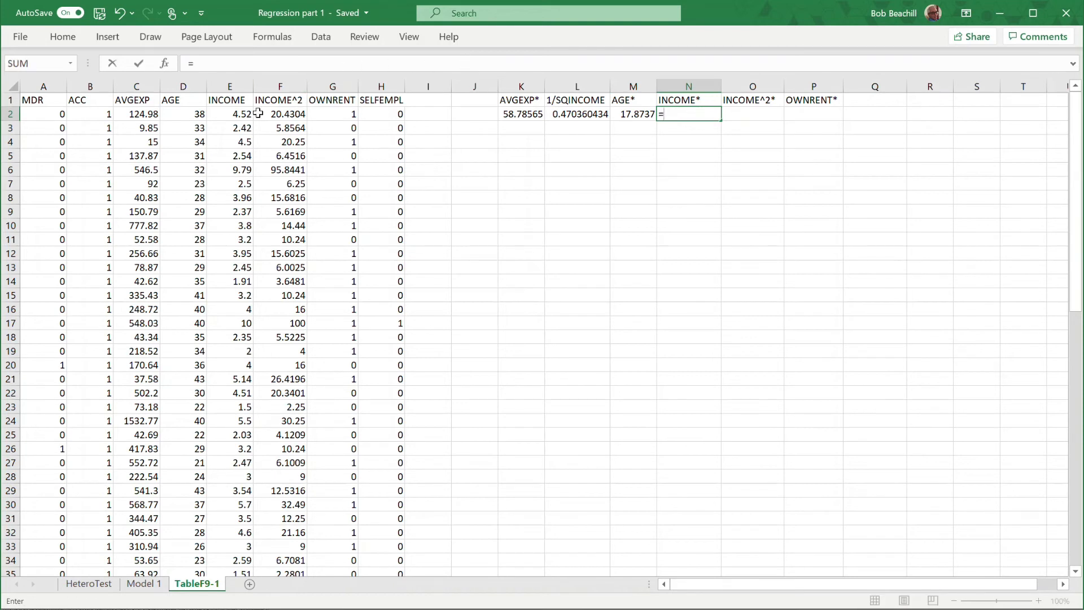
left_click(237, 115)
type("/sqr")
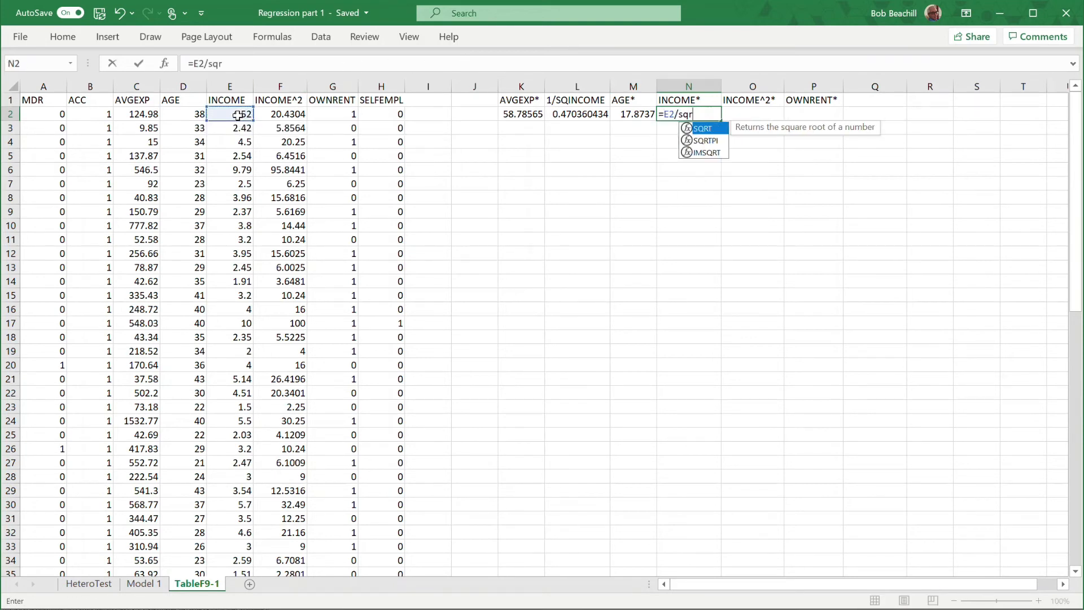
key("Tab")
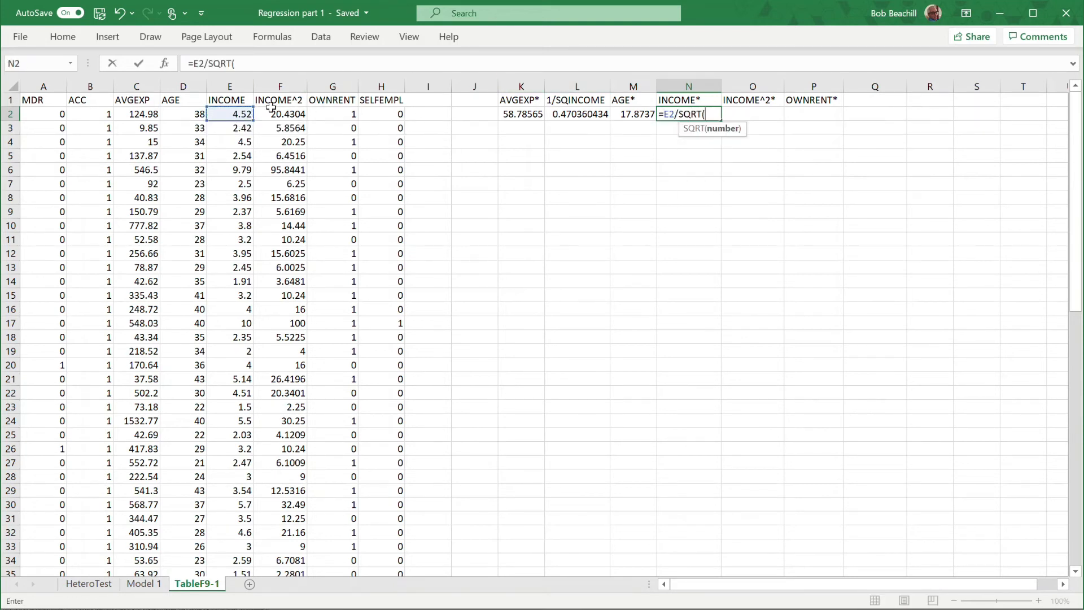
left_click(231, 112)
type(")")
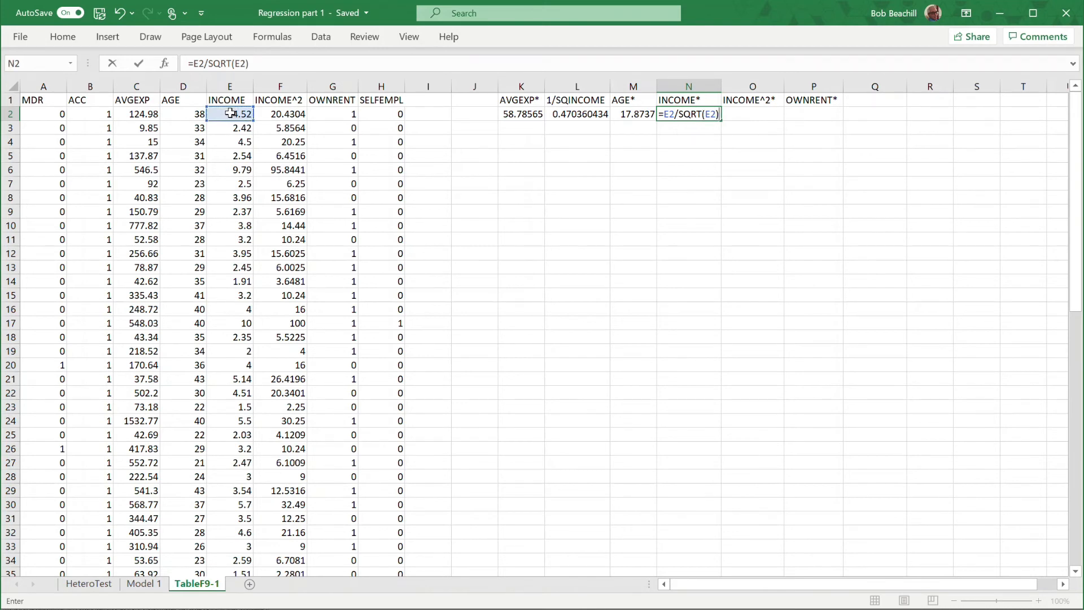
key("Return")
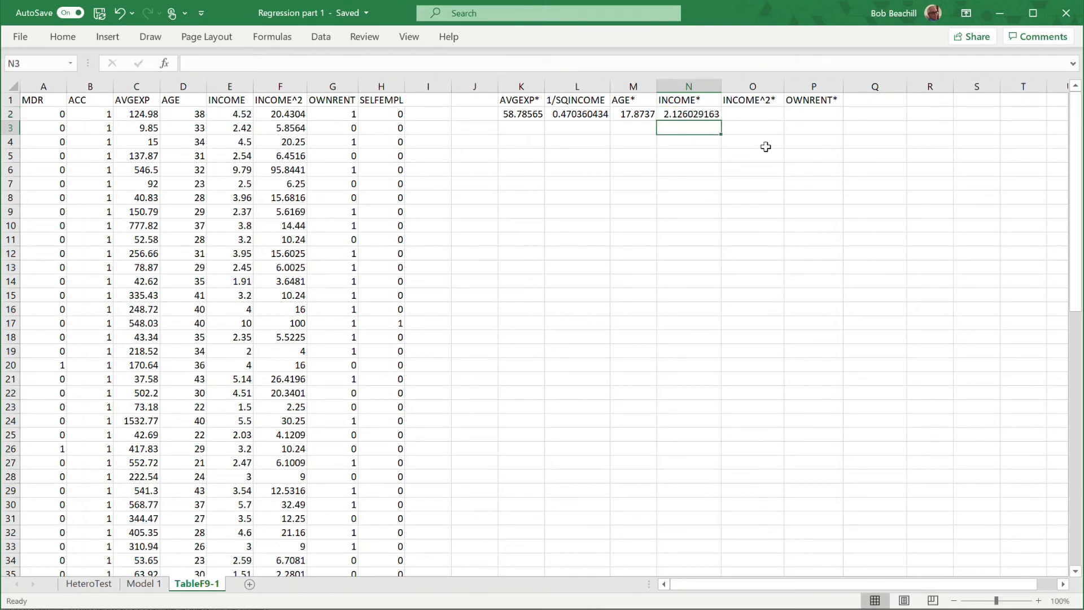
Calculate the first INCOME^2* value in O2 as INCOME^2 divided by the square root of INCOME with =F2/SQRT(E2).
left_click(749, 114)
type("=")
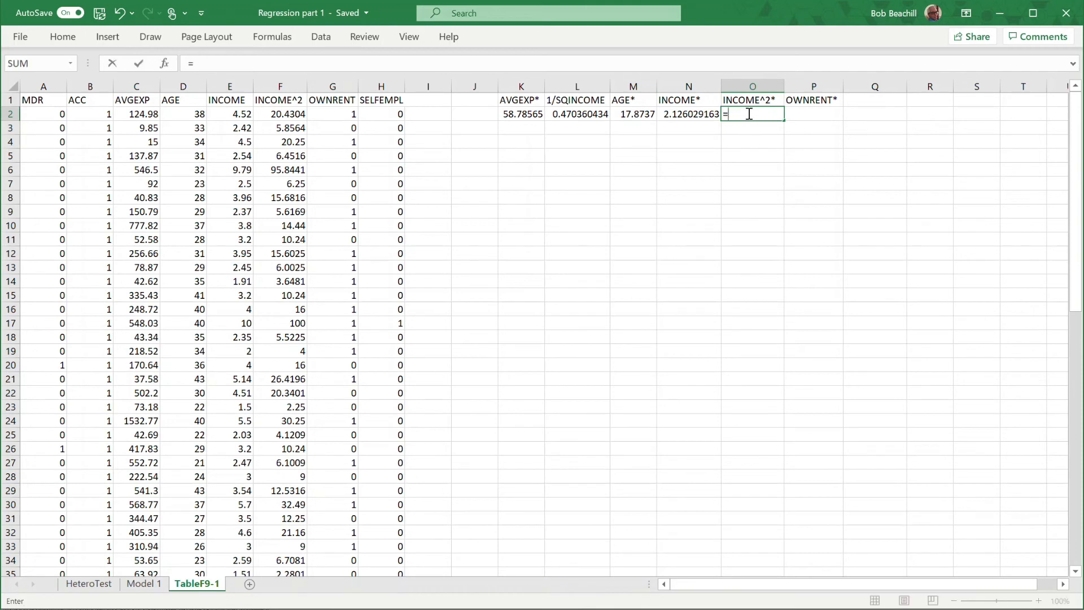
left_click(284, 115)
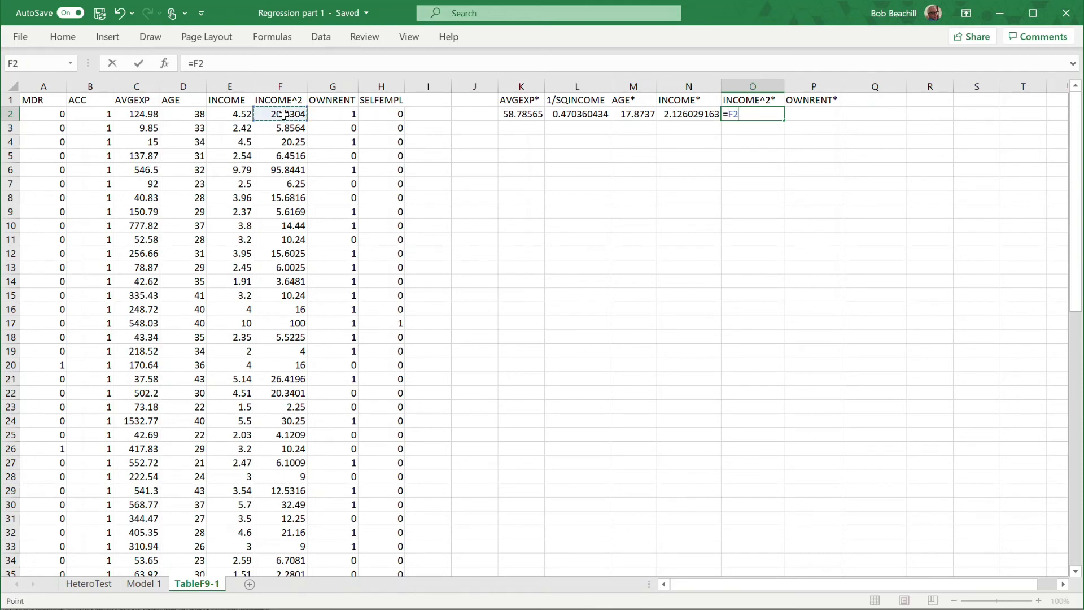
type("/sq")
key("Tab")
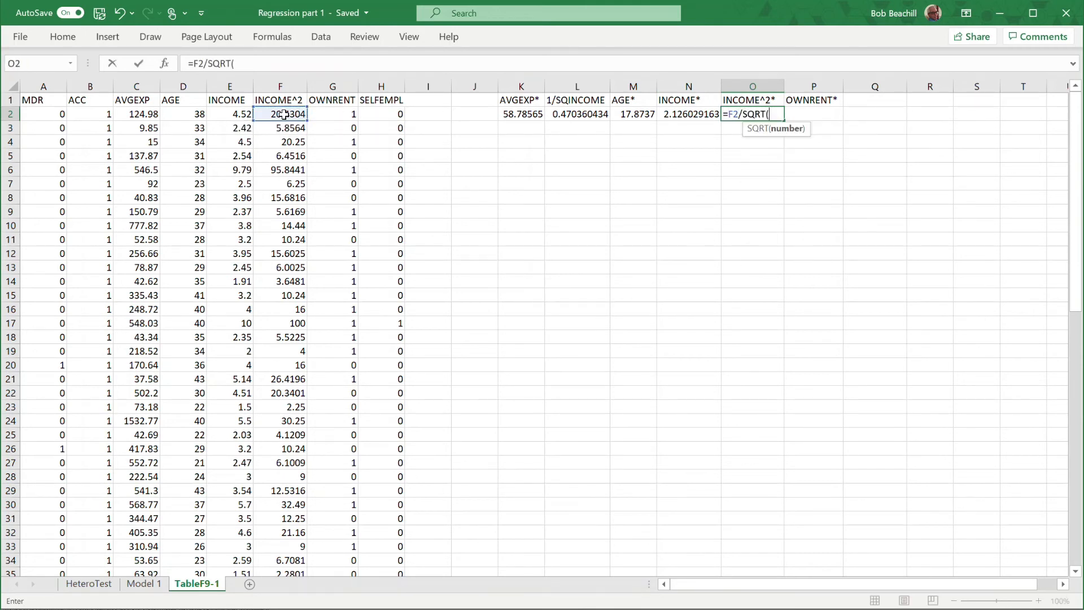
left_click(227, 115)
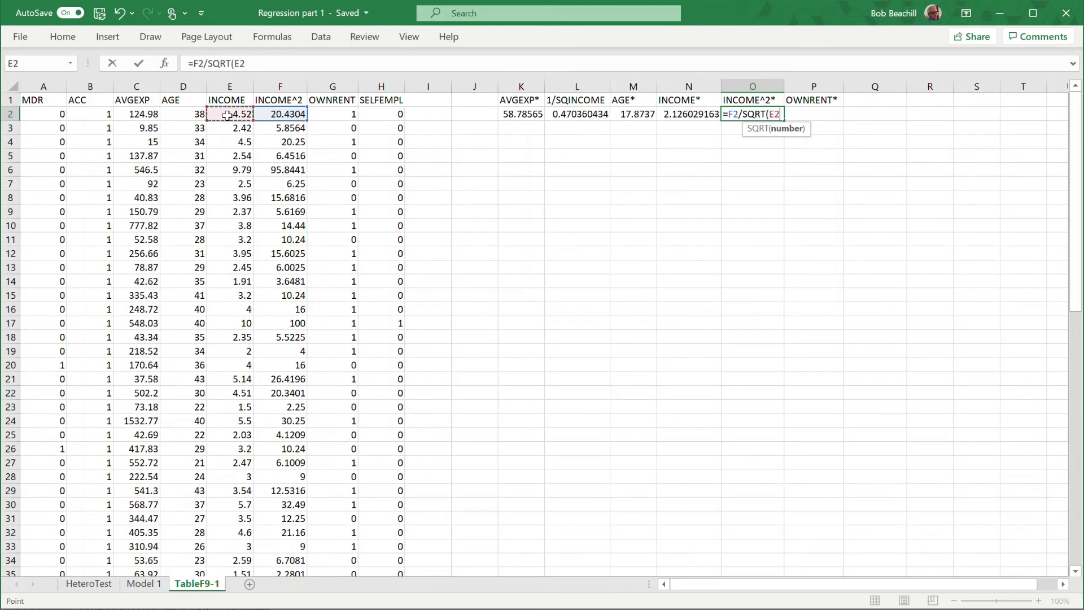
type(")")
key("Return")
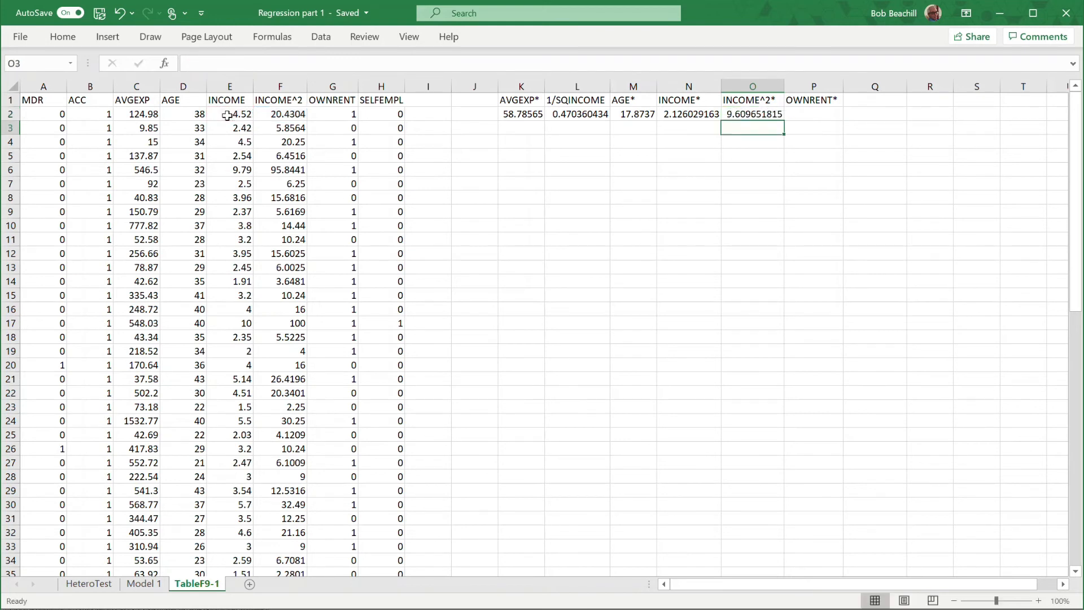
Calculate the first OWNRENT* value in P2 as OWNRENT divided by the square root of INCOME with =G2/SQRT(E2).
left_click(806, 111)
type("=")
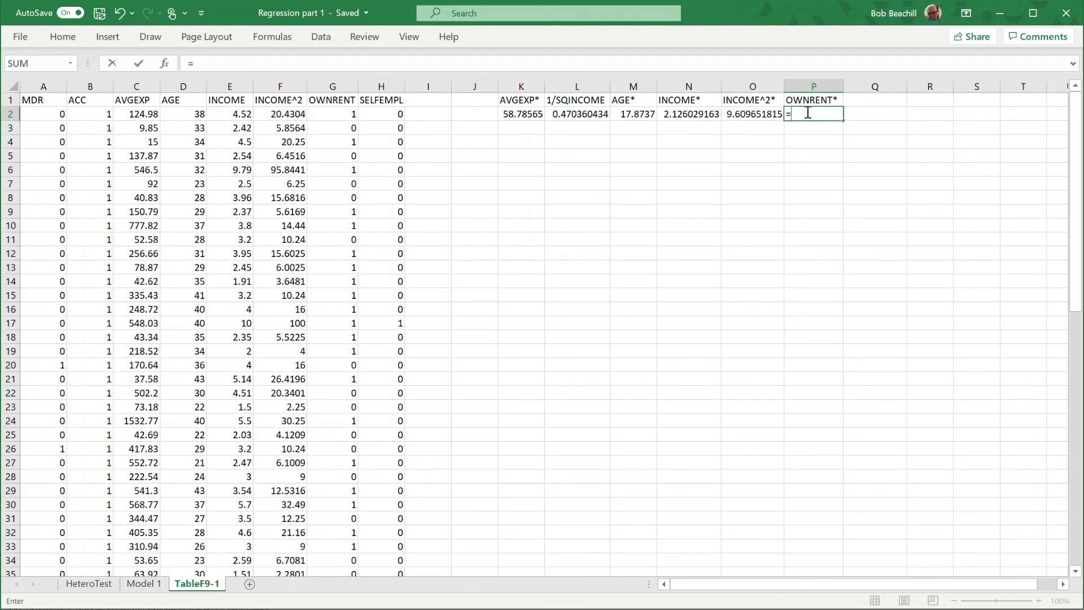
left_click(333, 113)
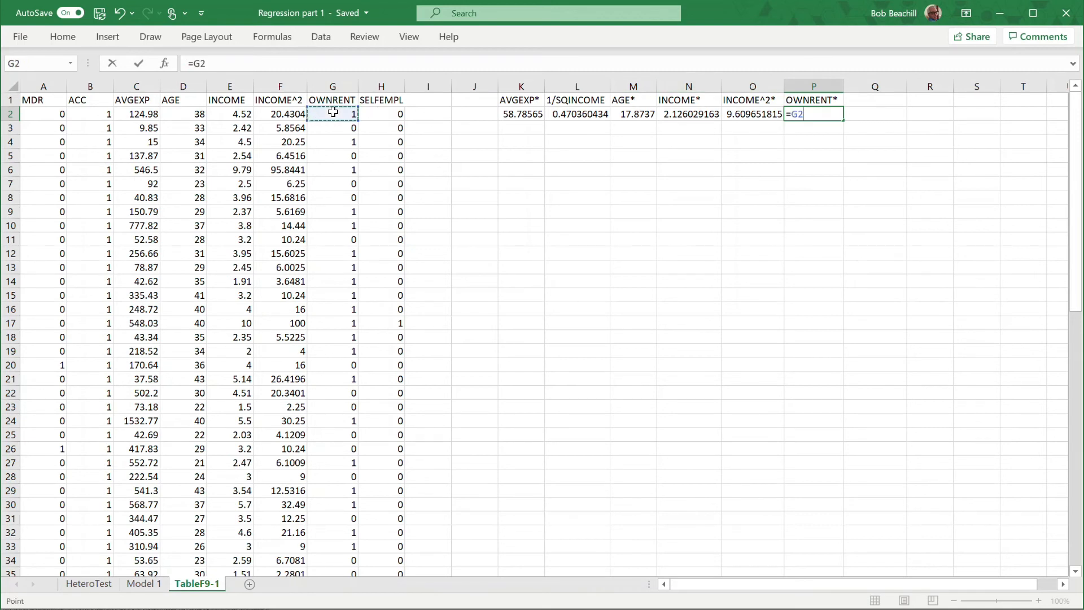
type("/sq")
key("Tab")
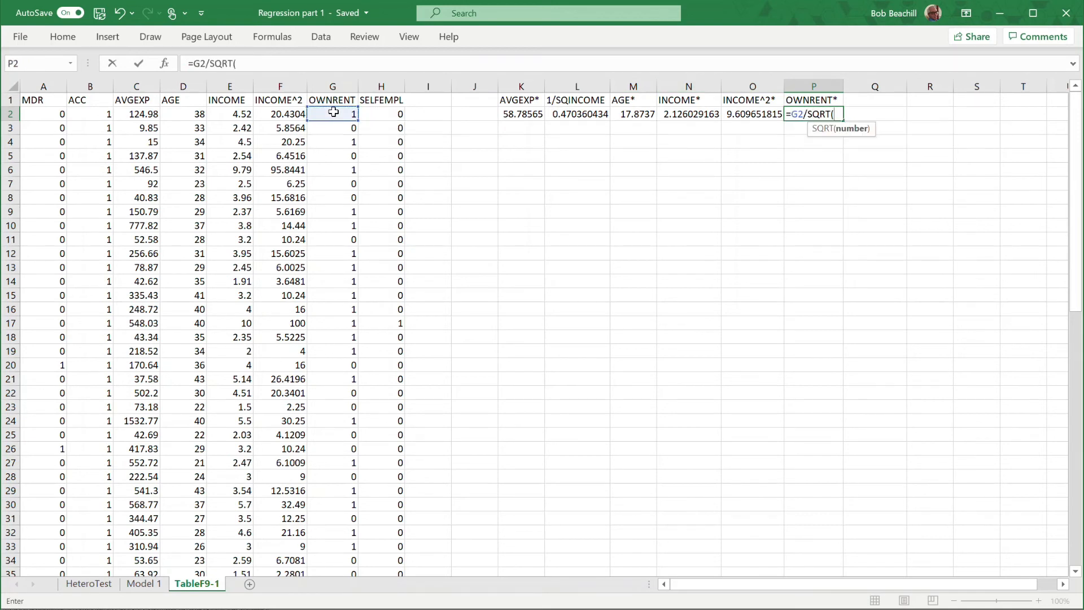
left_click(218, 115)
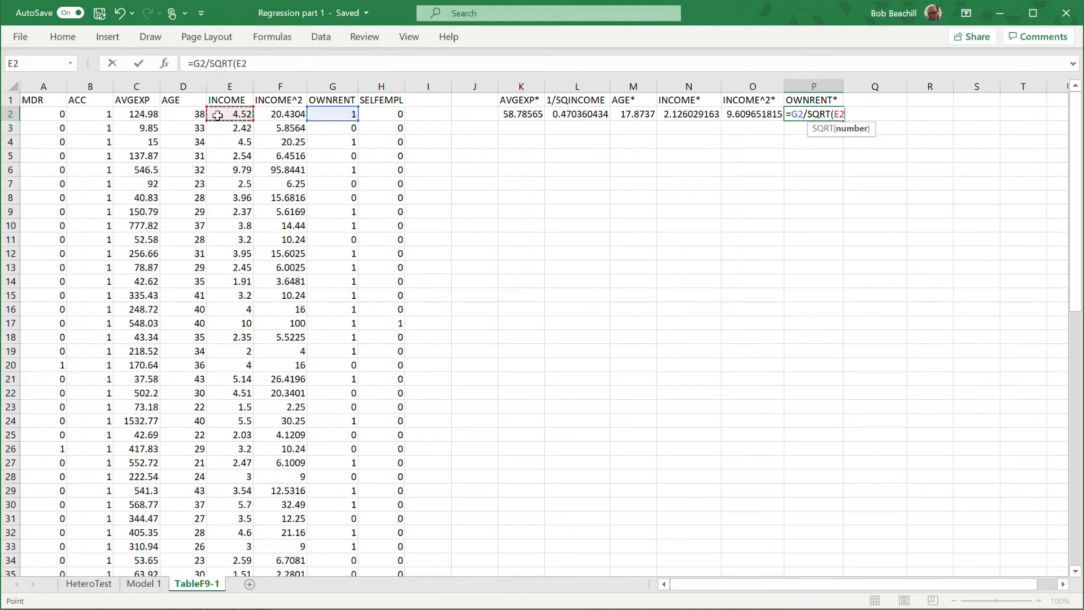
key("Return")
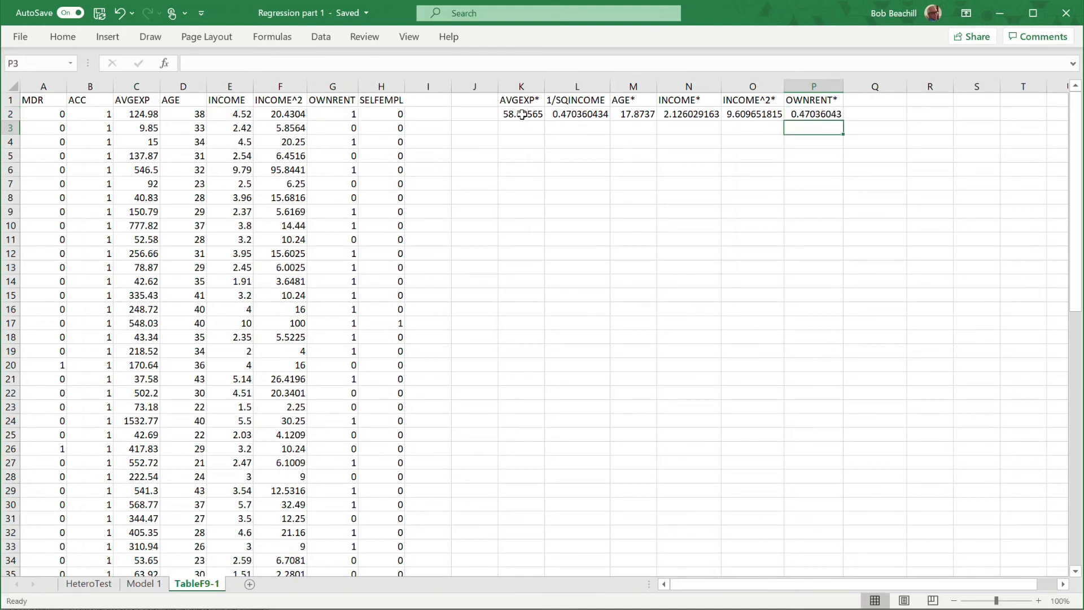
Fill the six transformed-variable formulas in K2:P2 down through row 73, the last data row.
left_click_drag(527, 116, 793, 117)
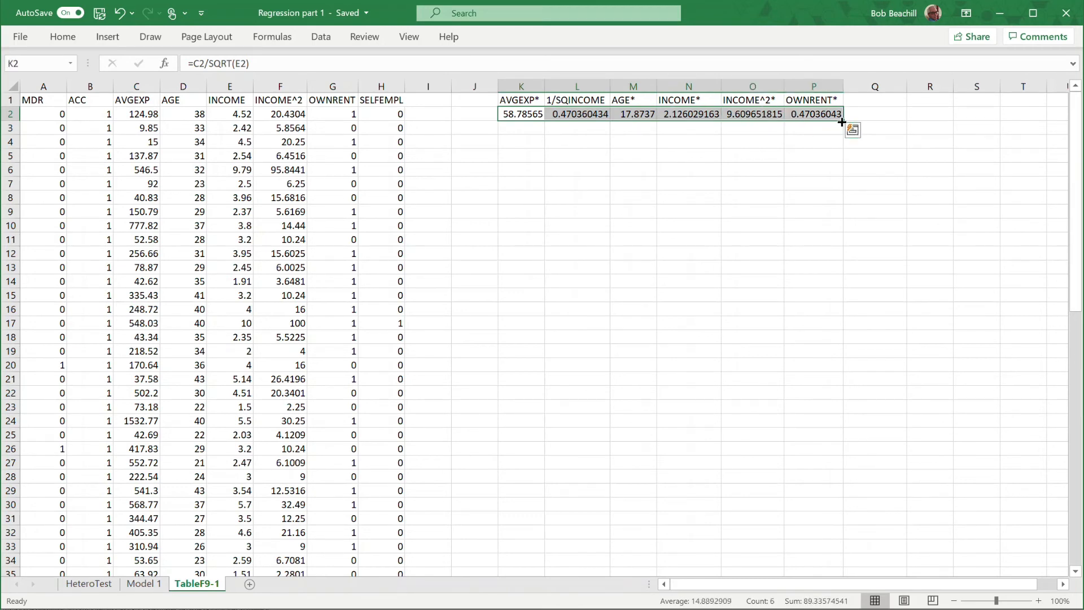
left_click_drag(840, 120, 835, 495)
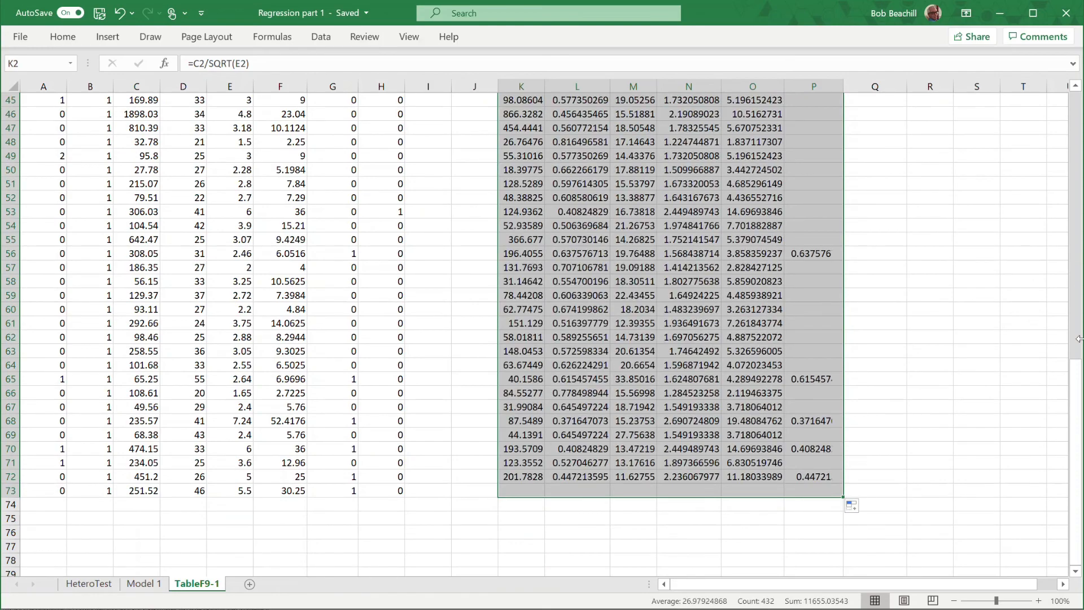
left_click_drag(1081, 385, 1076, 113)
left_click(915, 175)
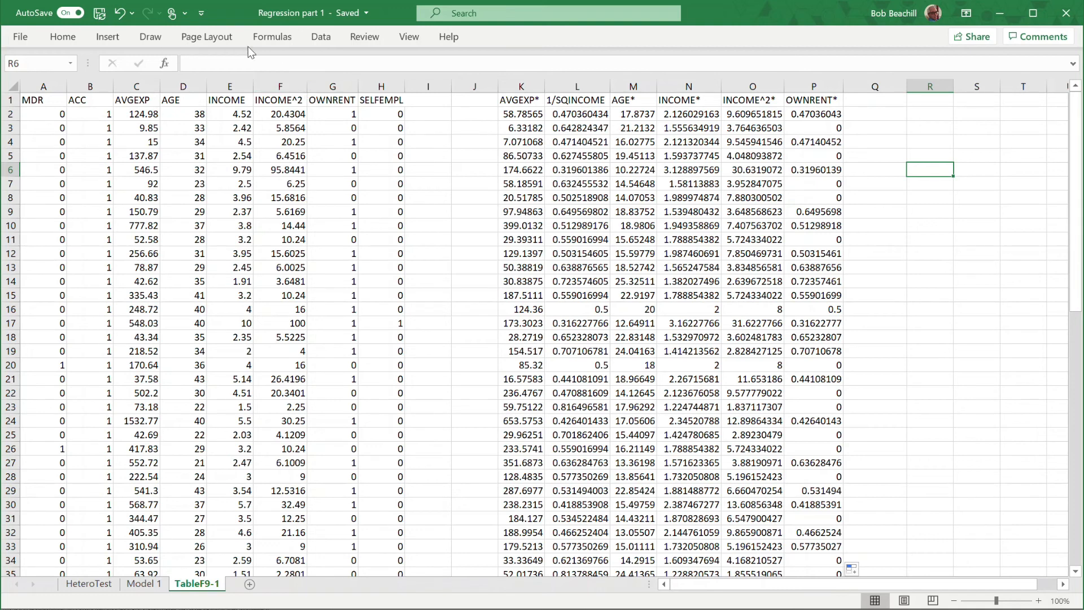
Open the Regression analysis tool and clear its previous Y and X ranges, output sheet name and Constant is Zero setting.
left_click(321, 37)
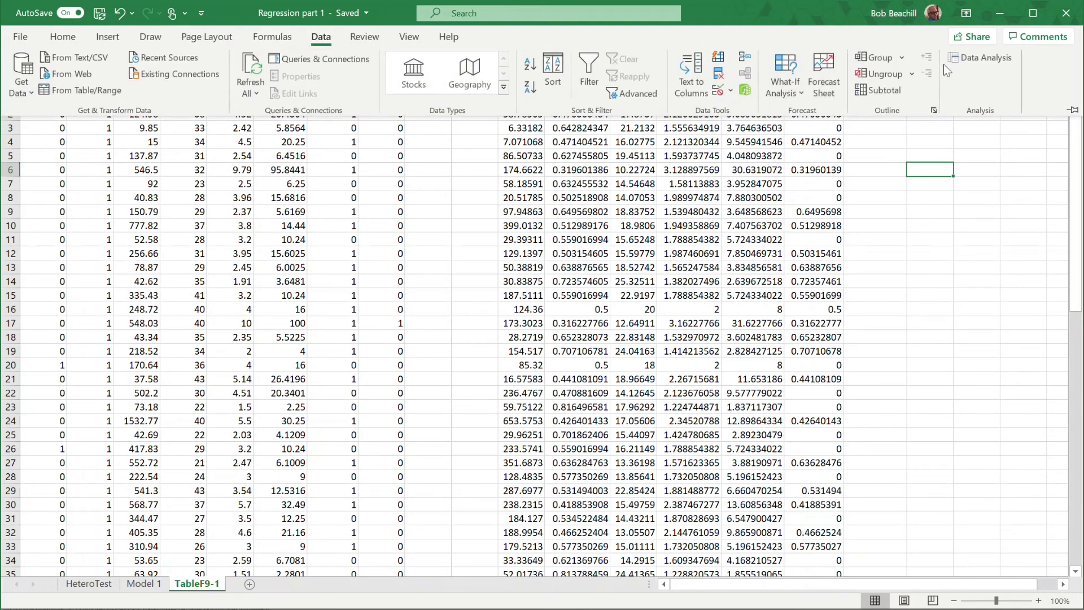
left_click(975, 60)
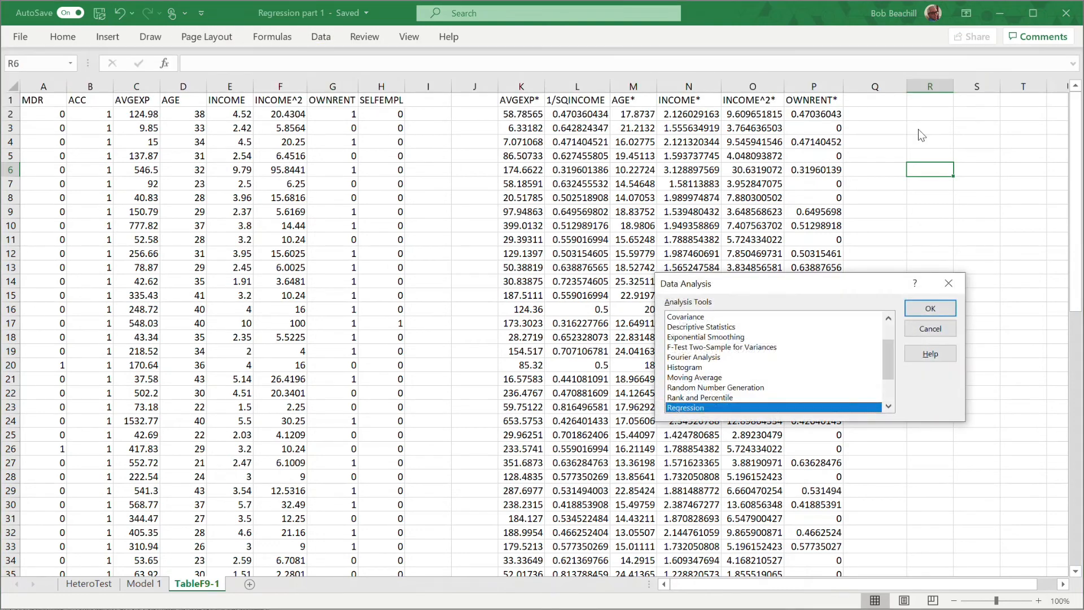
left_click(916, 307)
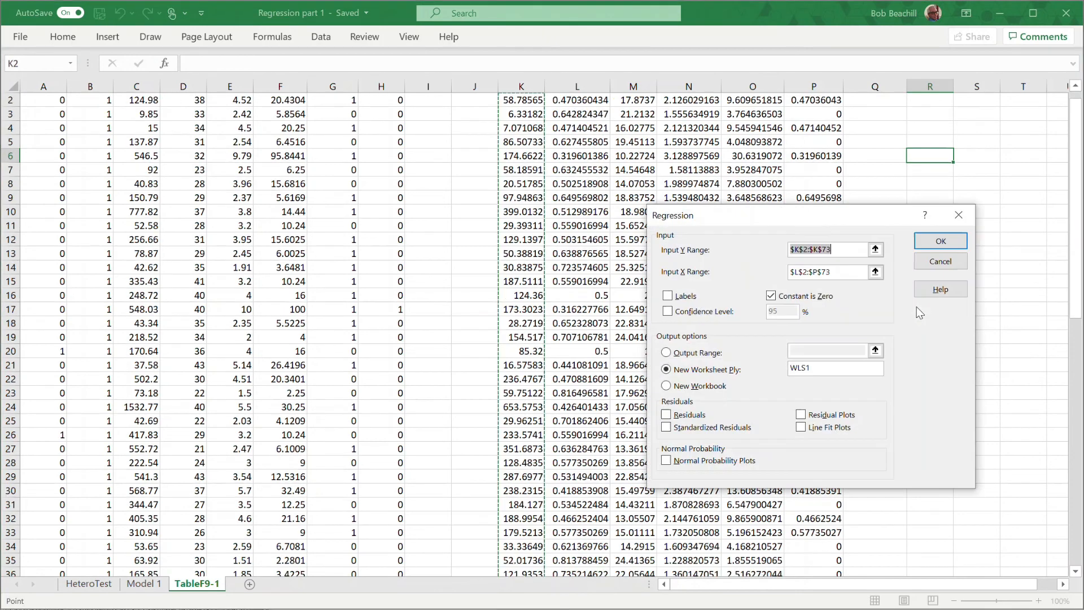
left_click(823, 370)
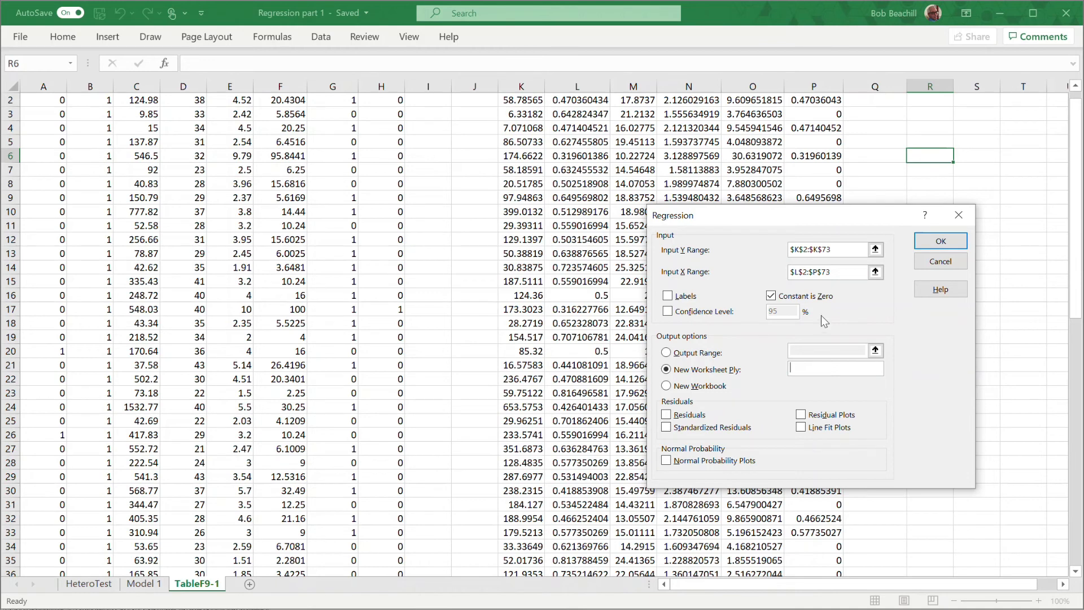
double_click(832, 273)
key("BackSpace")
key("BackSpace")
key("BackSpace")
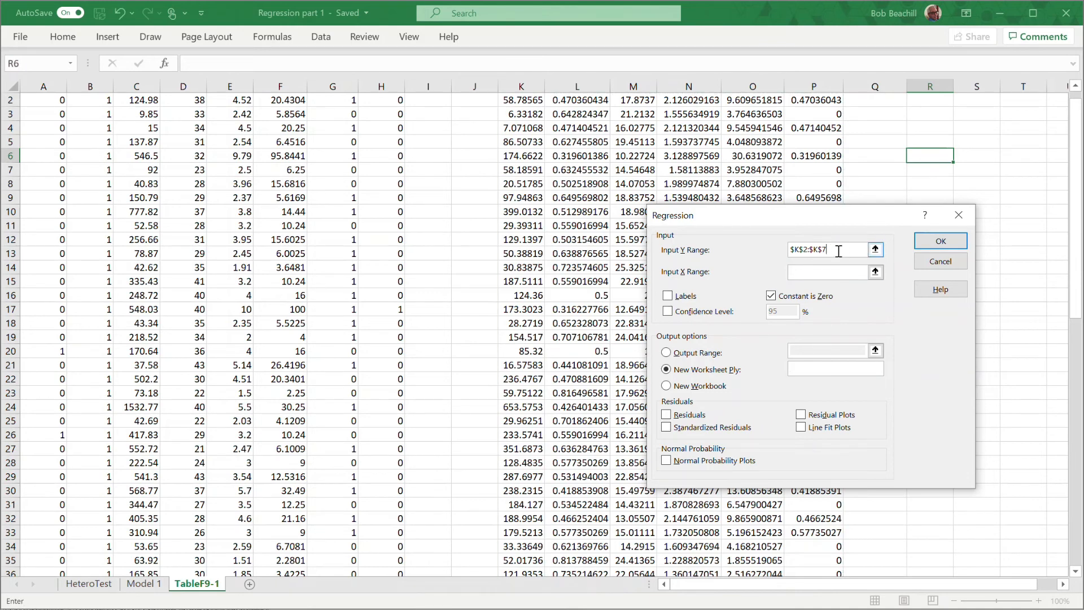
key("BackSpace")
left_click(770, 296)
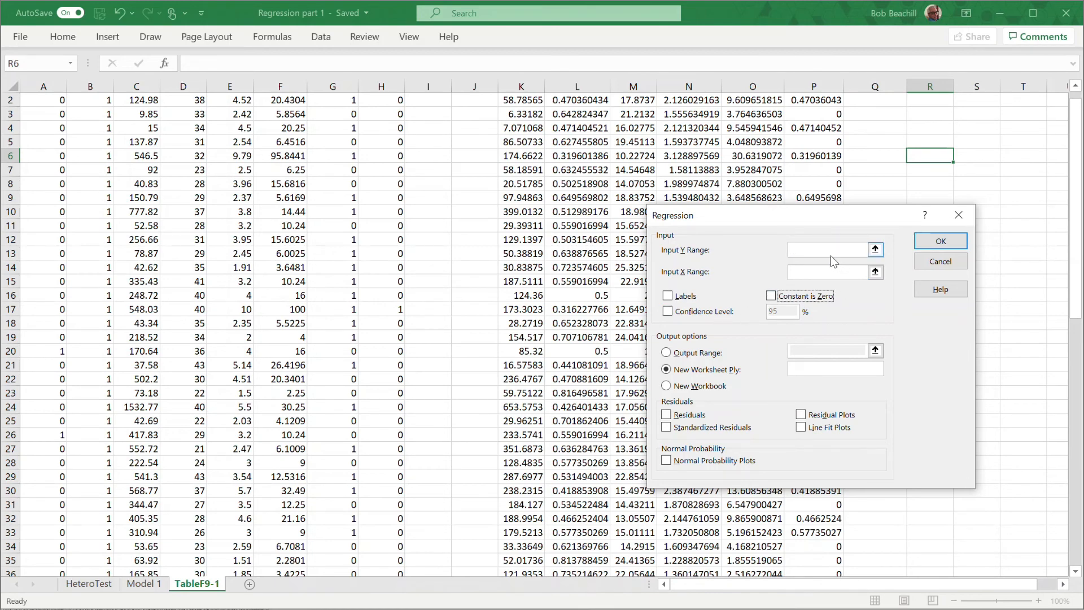
Set the regression's Y range to the AVGEXP* values in $K$2:$K$73.
left_click(803, 249)
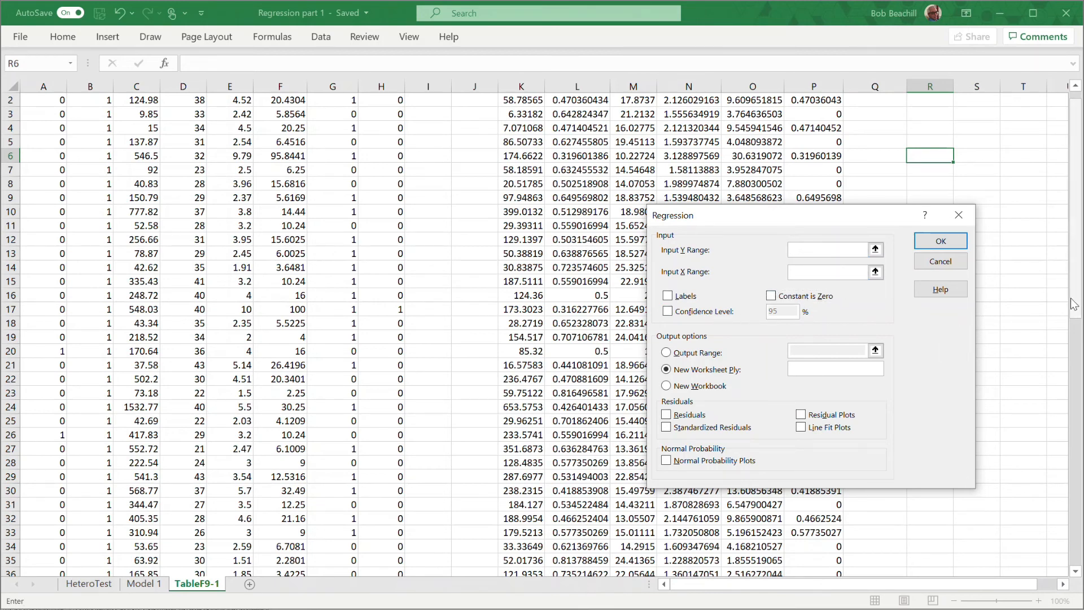
left_click_drag(1077, 215, 1080, 187)
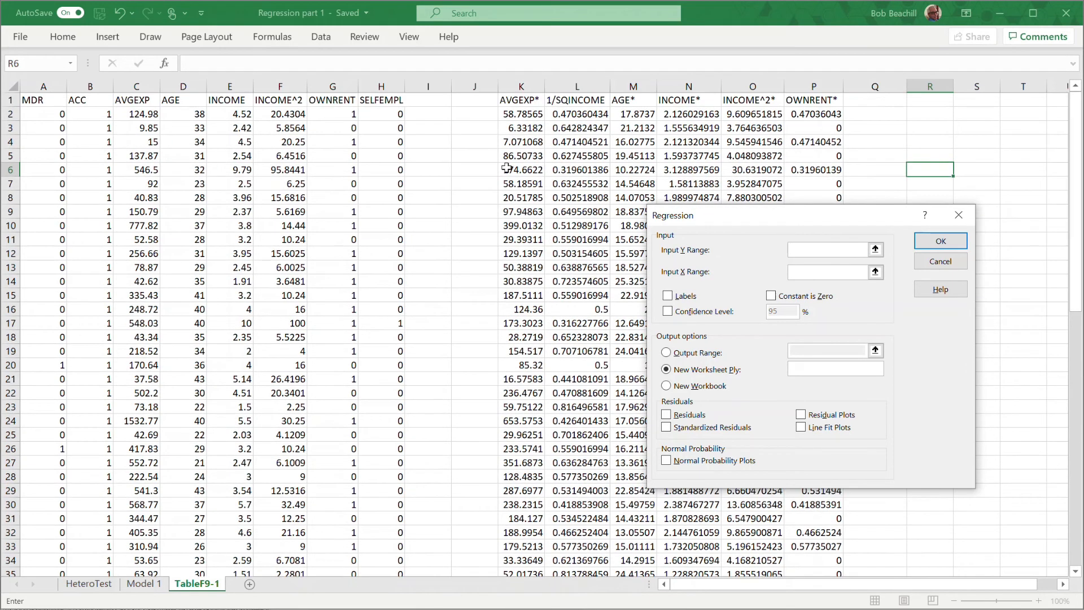
left_click_drag(520, 117, 522, 547)
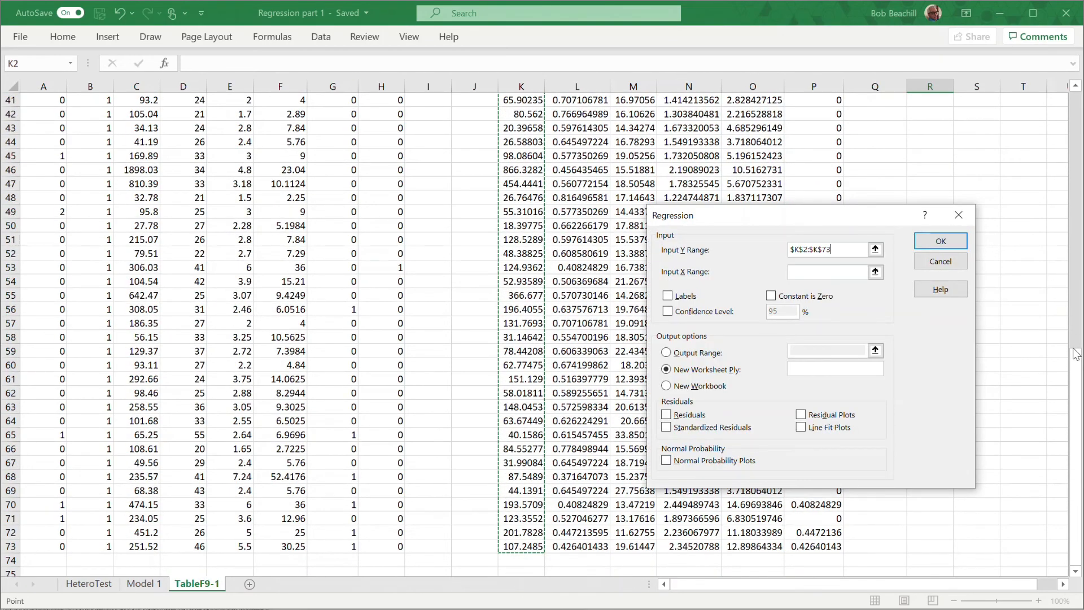
Set the regression's X range to the five transformed regressors, 1/SQINCOME through OWNRENT*, in $L$2:$P$73.
left_click_drag(1077, 354, 1081, 72)
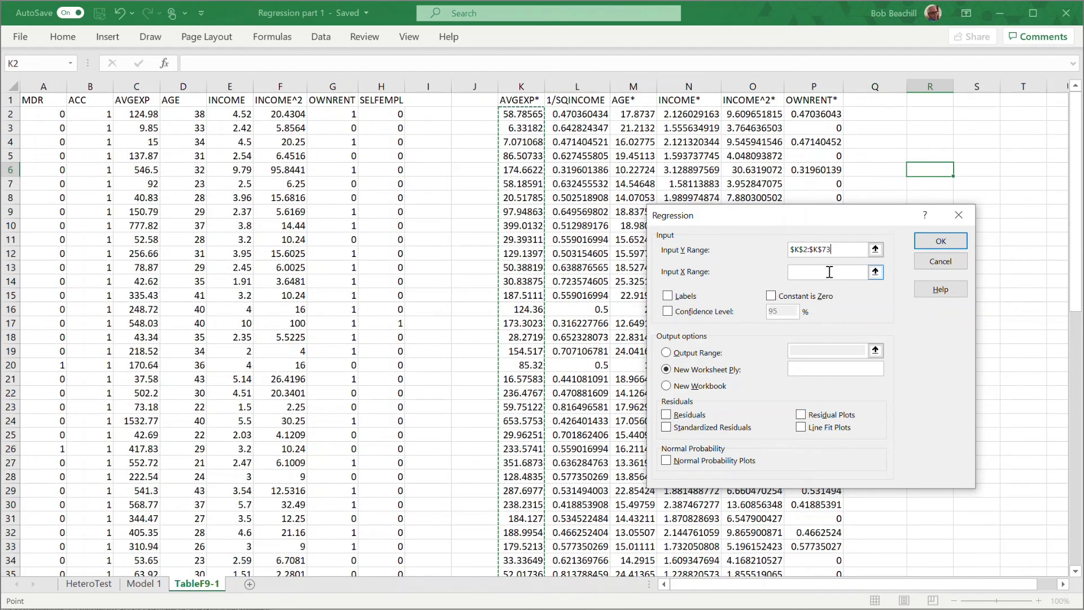
left_click(804, 274)
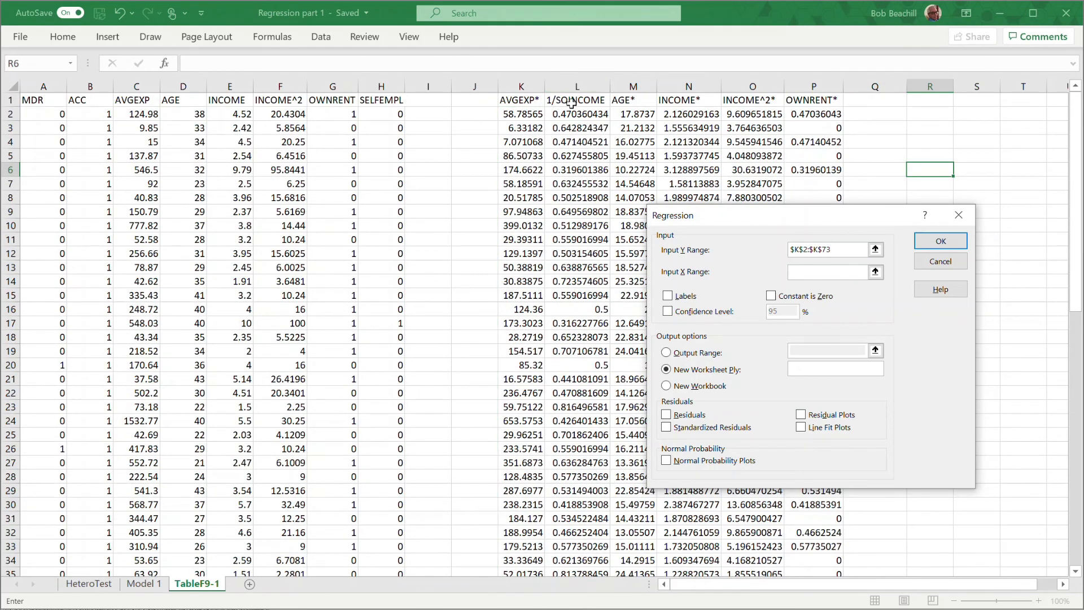
left_click_drag(568, 115, 792, 542)
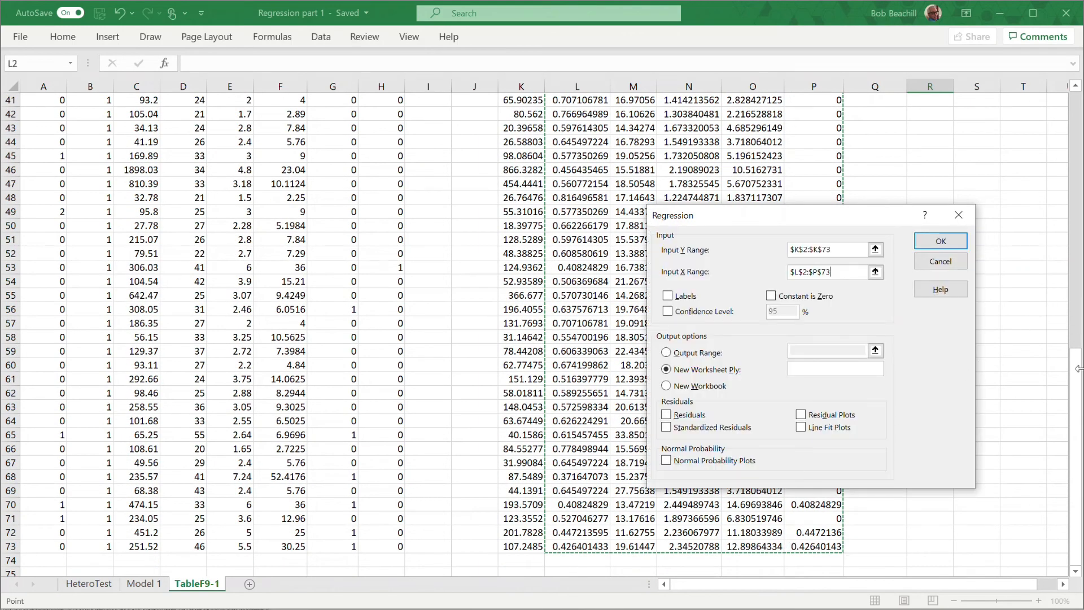
Run the regression with the constant forced to zero and residuals included, sending the output to a new worksheet named WLS1.
left_click_drag(1077, 337, 1076, 96)
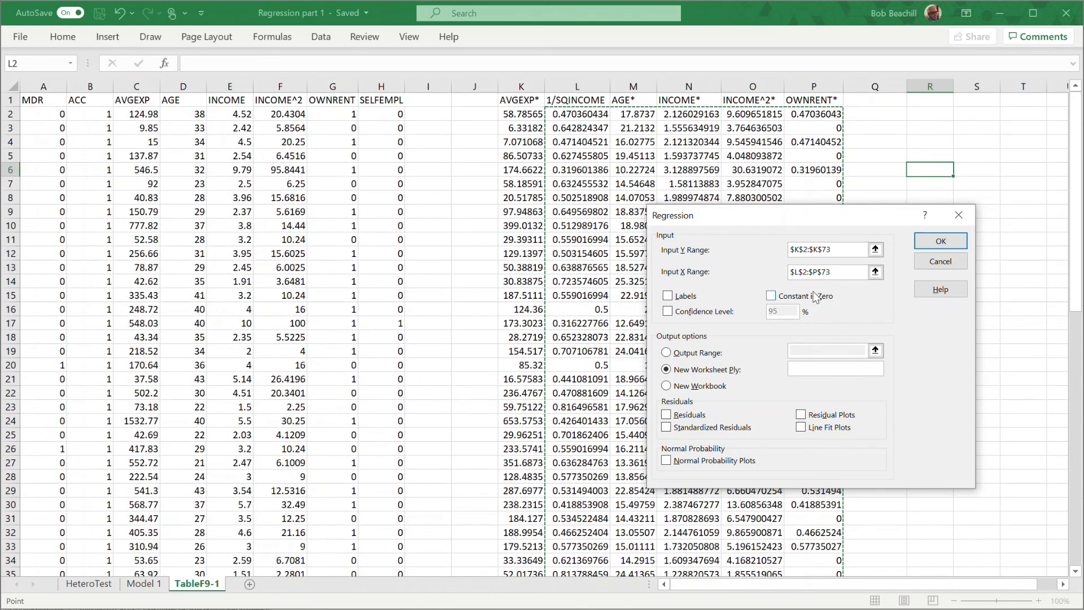
left_click(771, 296)
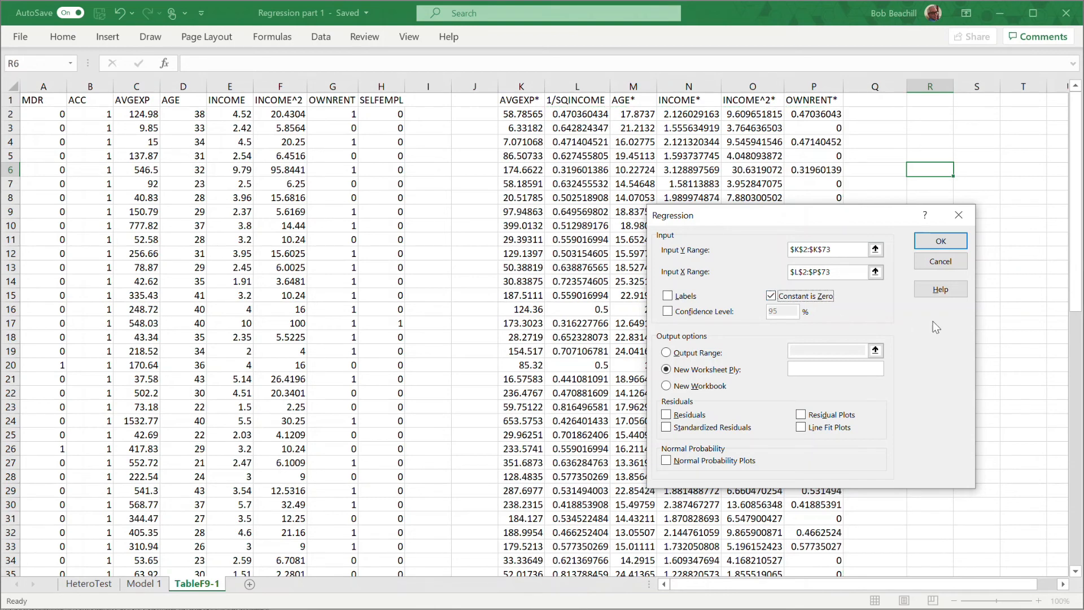
left_click(808, 370)
left_click(667, 415)
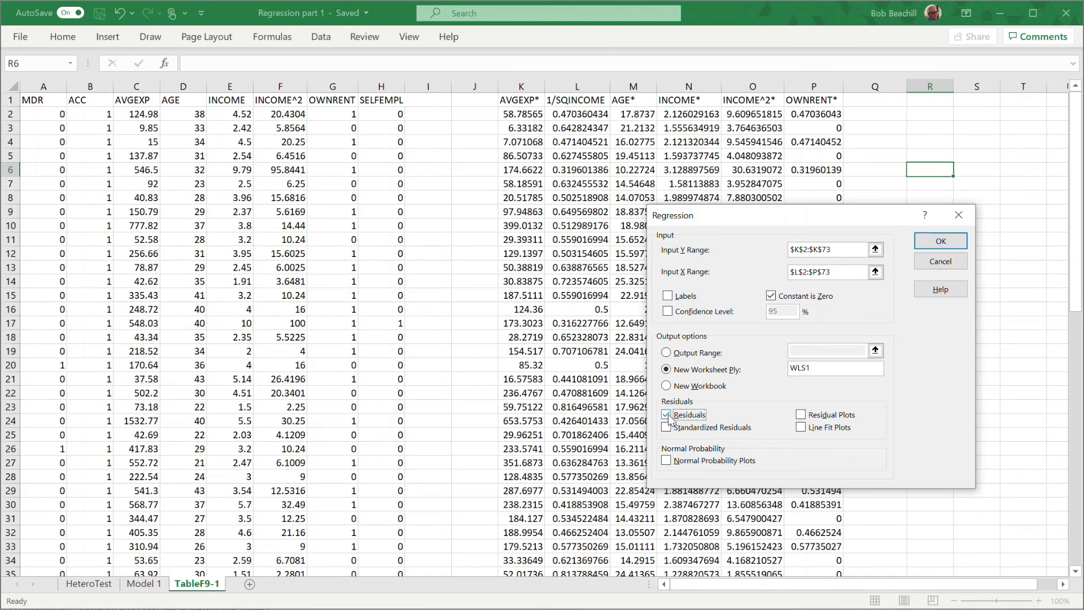
left_click(941, 243)
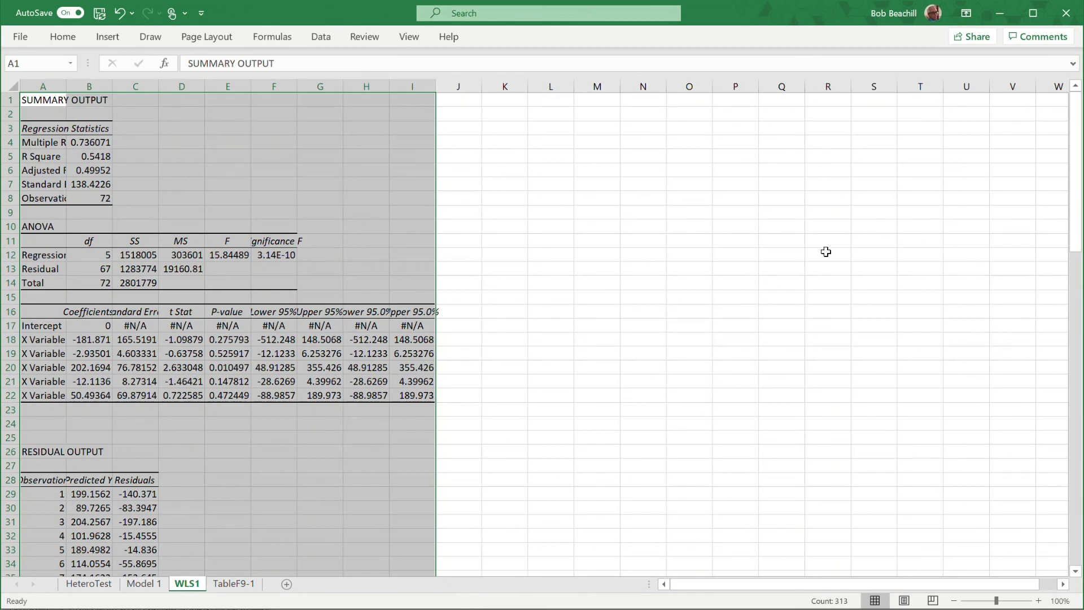
Autofit the widths of columns A to I on the WLS1 sheet to their contents.
left_click(506, 222)
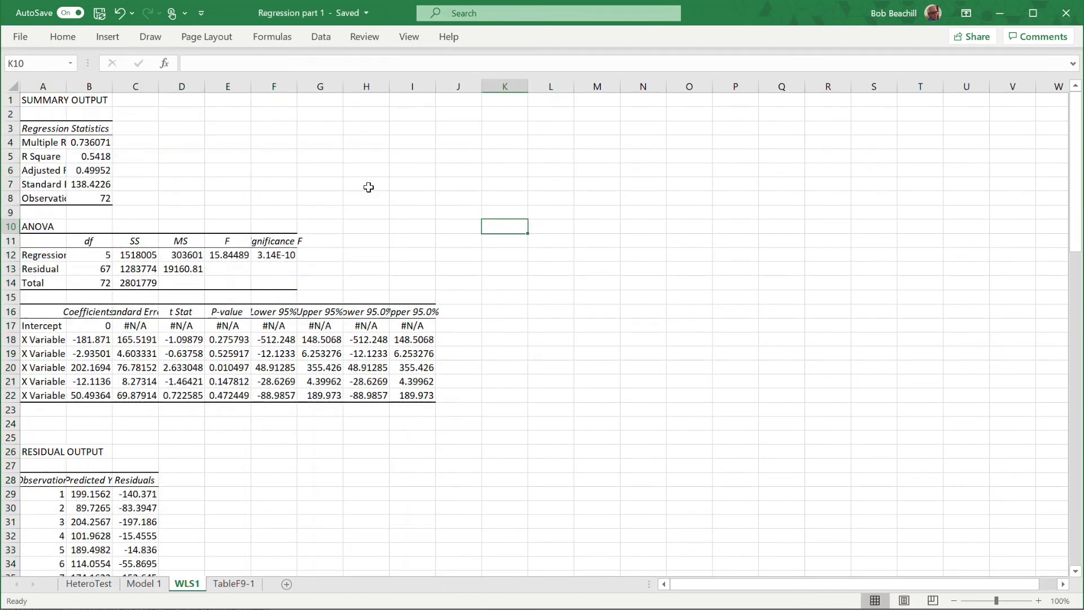
left_click_drag(54, 85, 392, 82)
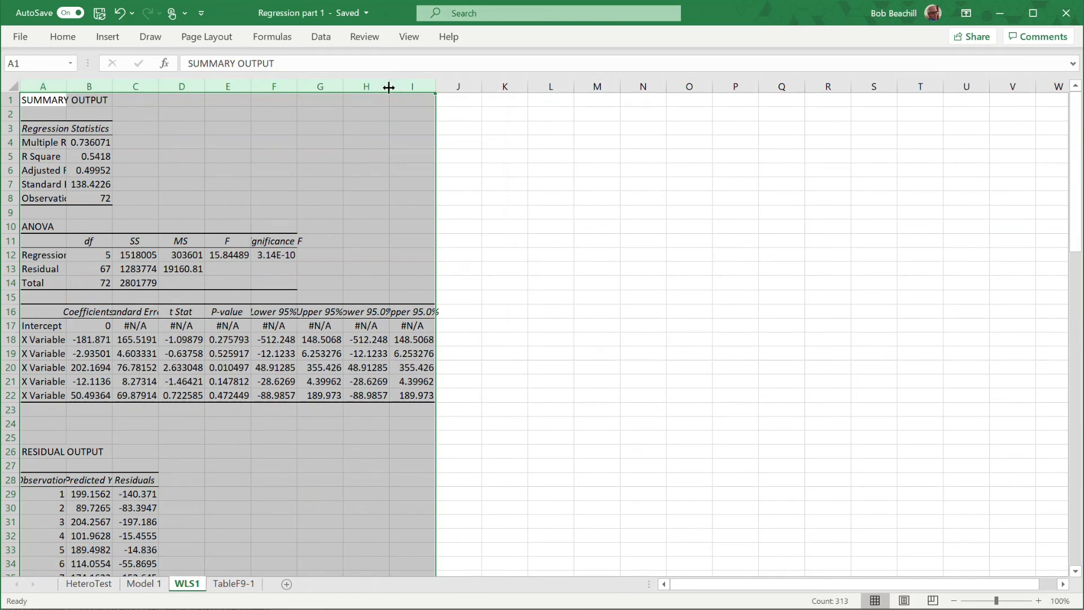
double_click(388, 86)
left_click(707, 241)
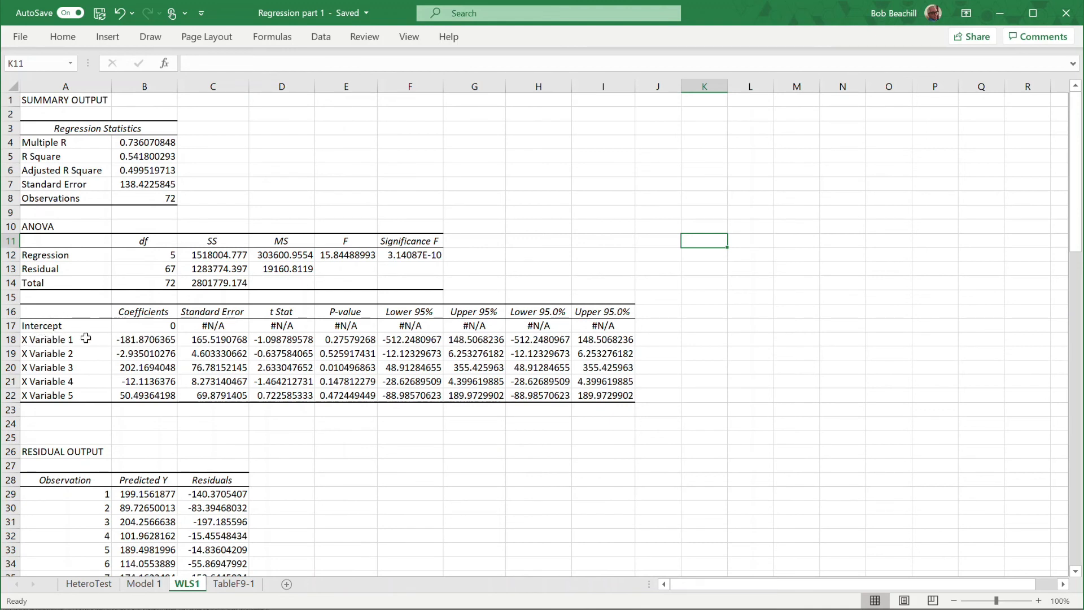
Delete the original Intercept row 17 from the WLS1 coefficient table and relabel X Variable 1 as Intercept.
right_click(11, 325)
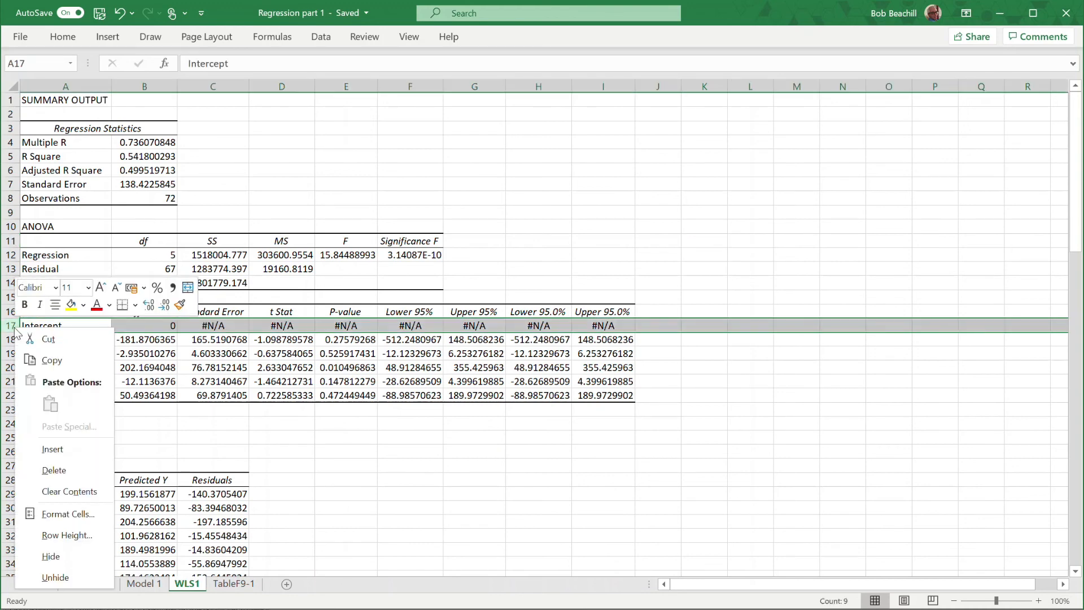
left_click(81, 467)
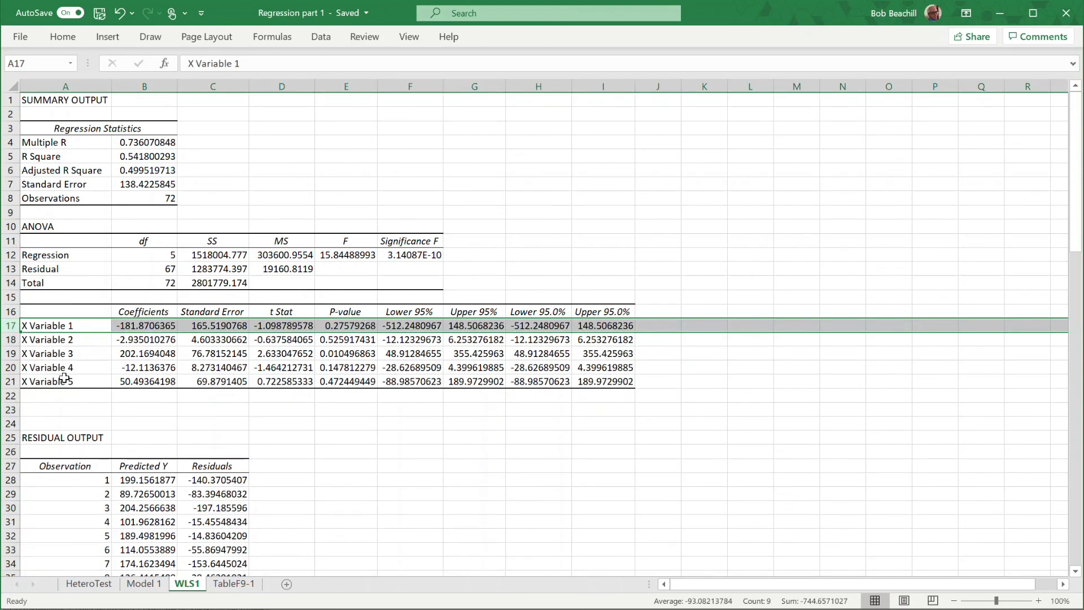
double_click(67, 326)
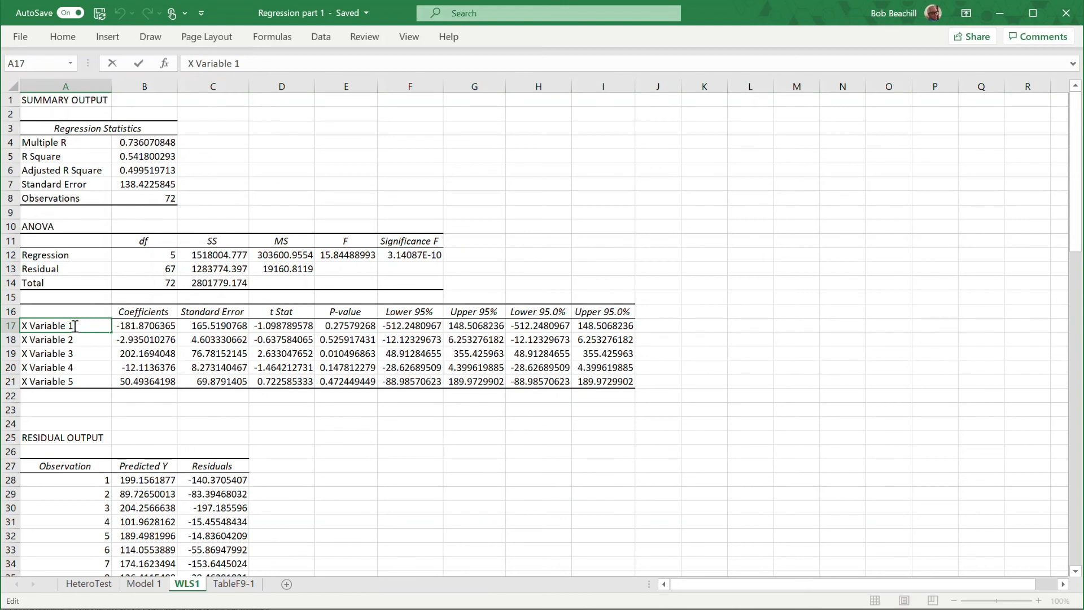
left_click_drag(73, 326, 10, 325)
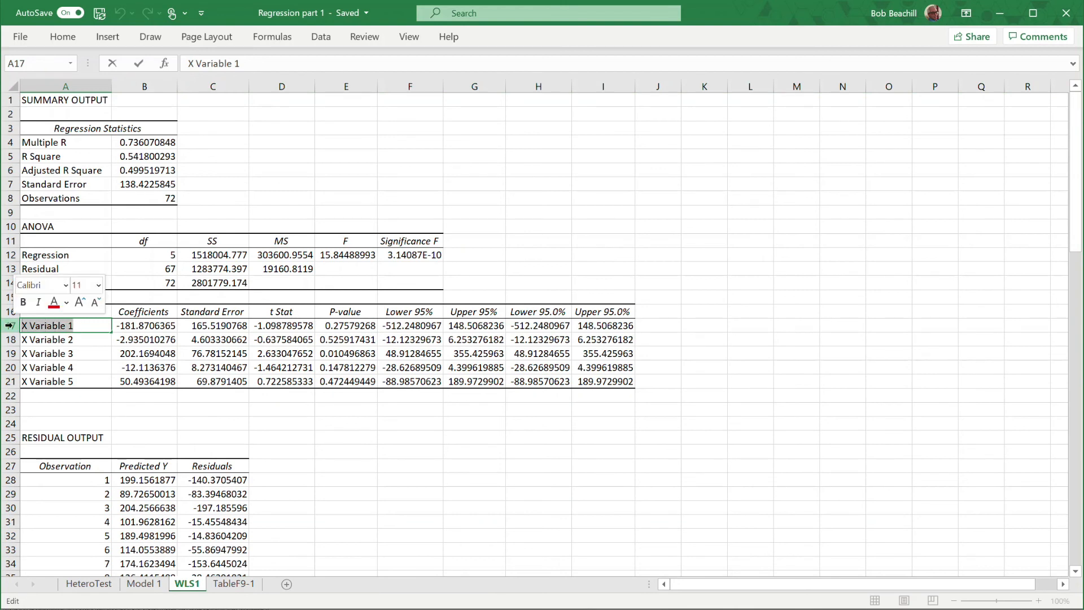
type("In")
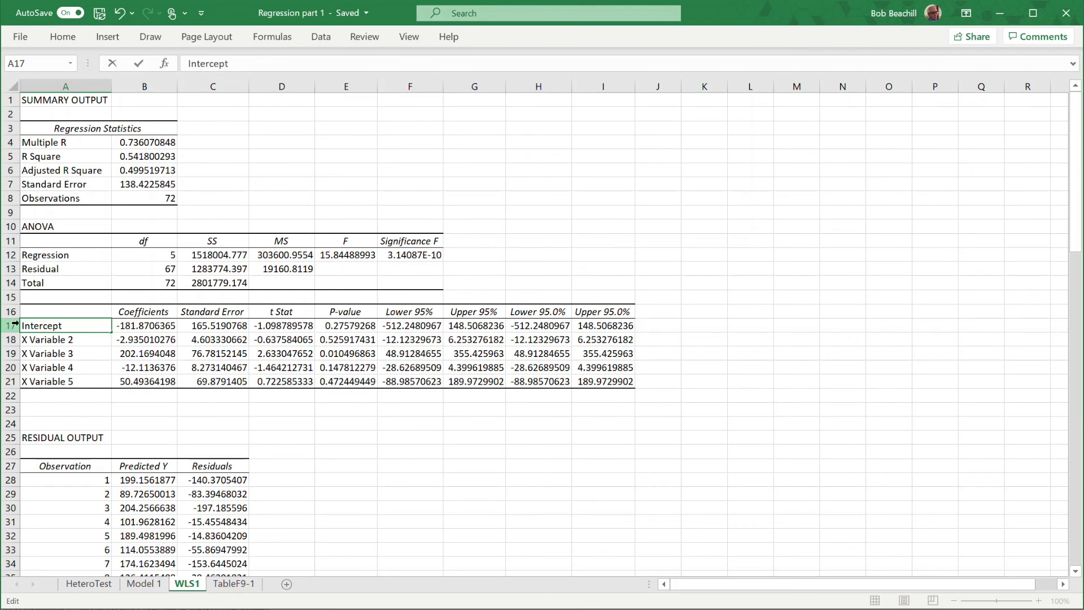
type("tercept")
key("Return")
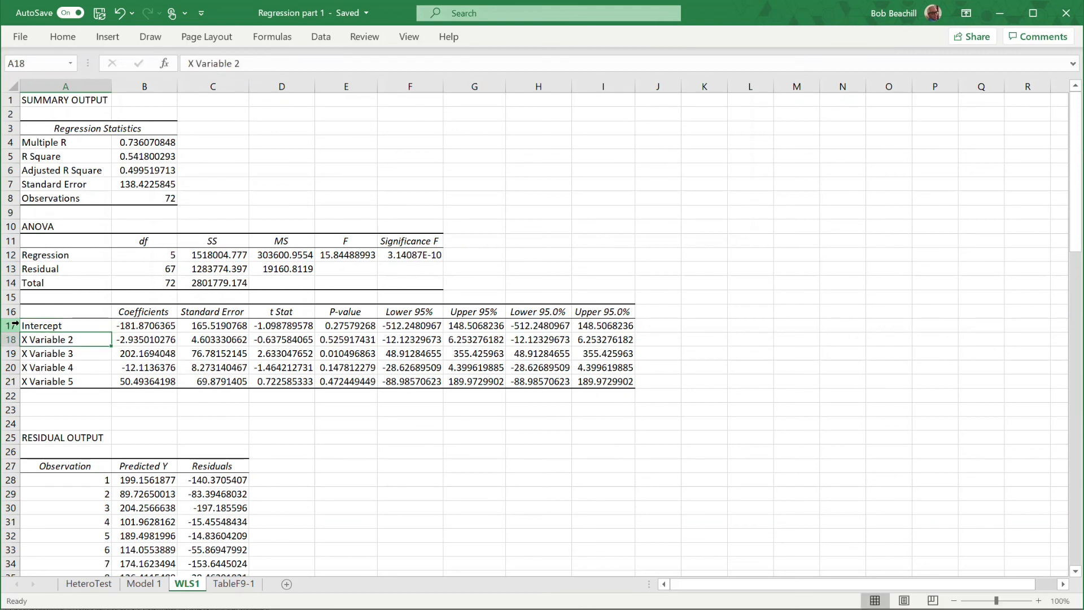
Replace the X Variable 2 to 5 labels in WLS1 A18:A21 with the TableF9-1 headers AGE* through OWNRENT*, copied from M1:P1 and transposed.
left_click(237, 583)
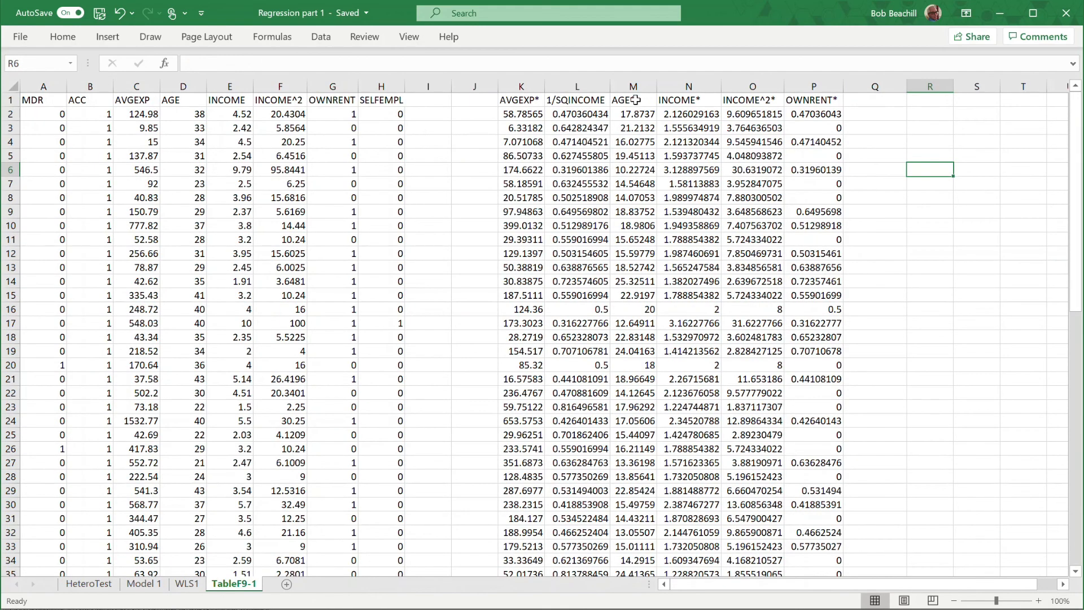
left_click_drag(635, 99, 798, 100)
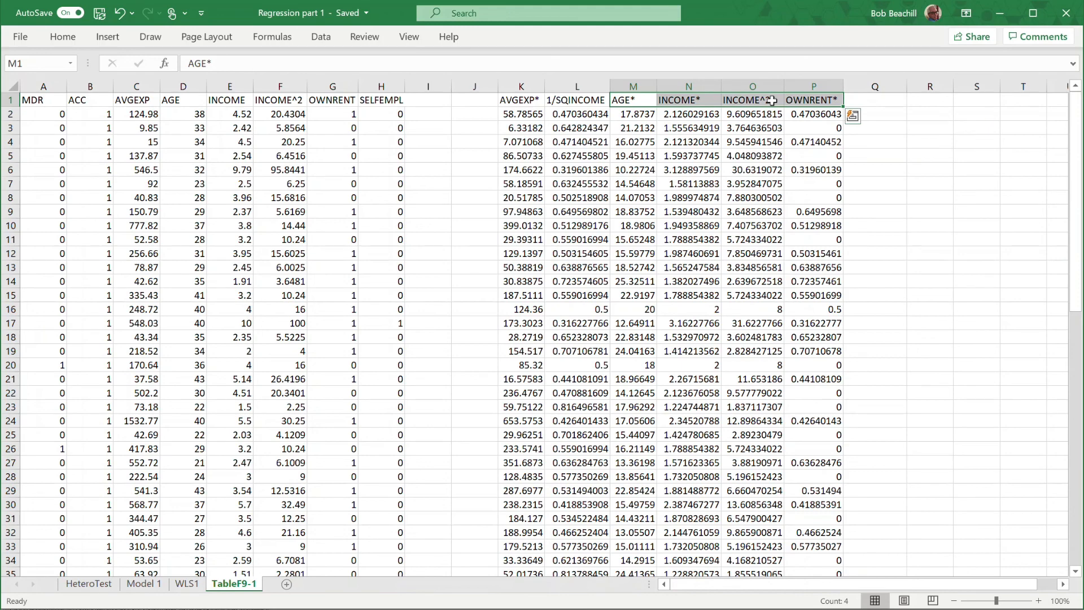
right_click(771, 100)
left_click(829, 133)
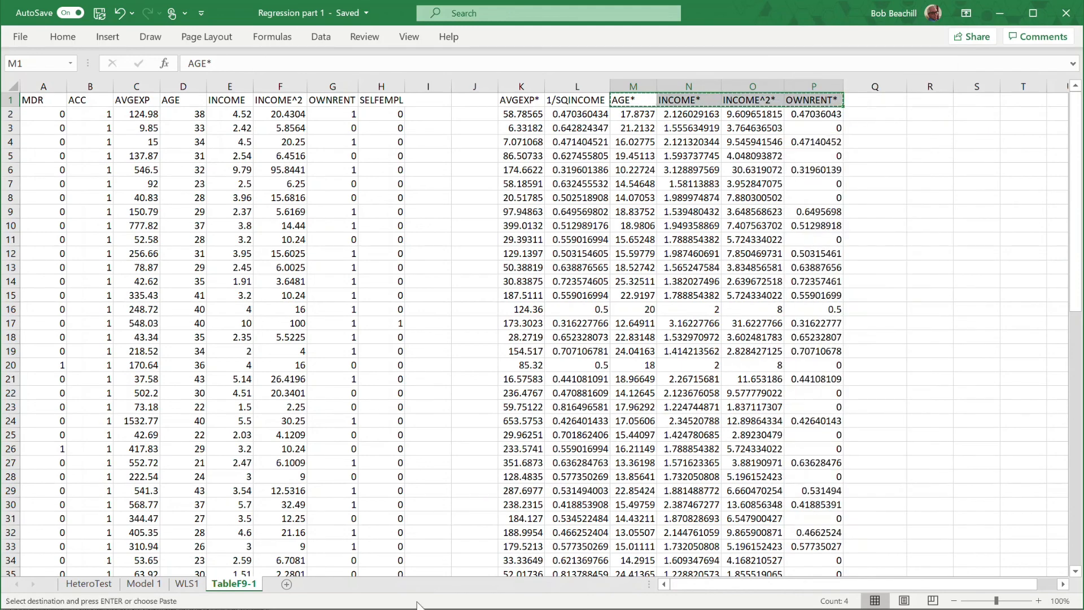
left_click(188, 583)
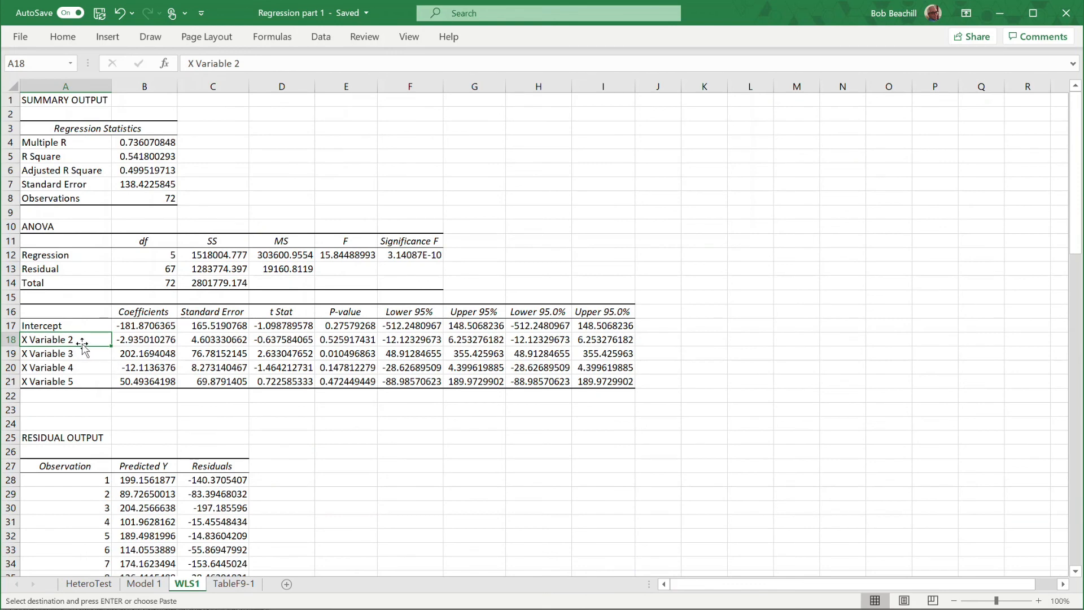
left_click_drag(76, 341, 78, 376)
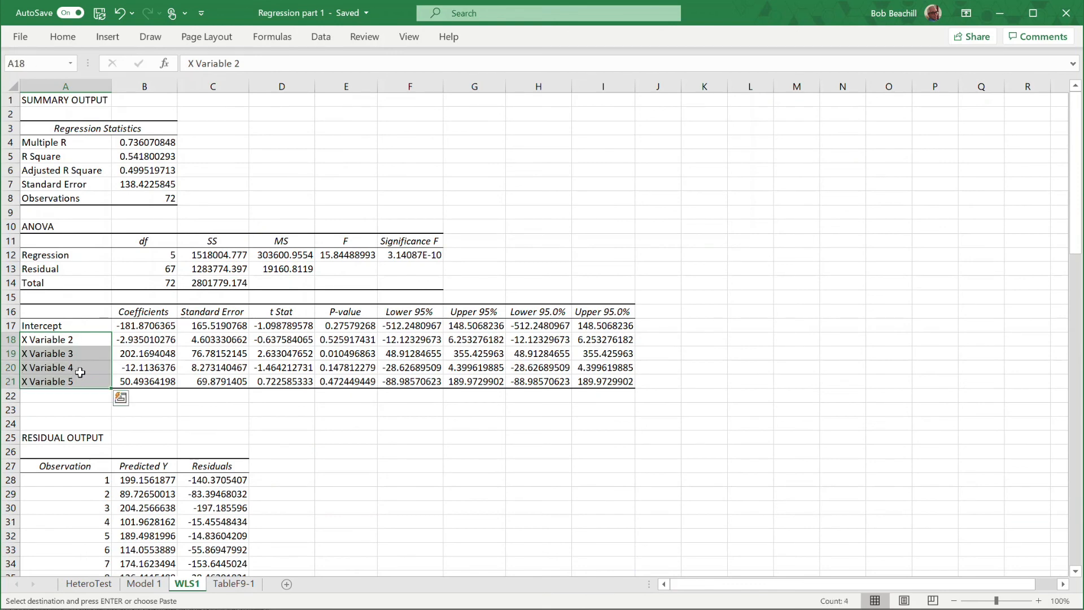
right_click(77, 340)
left_click(145, 354)
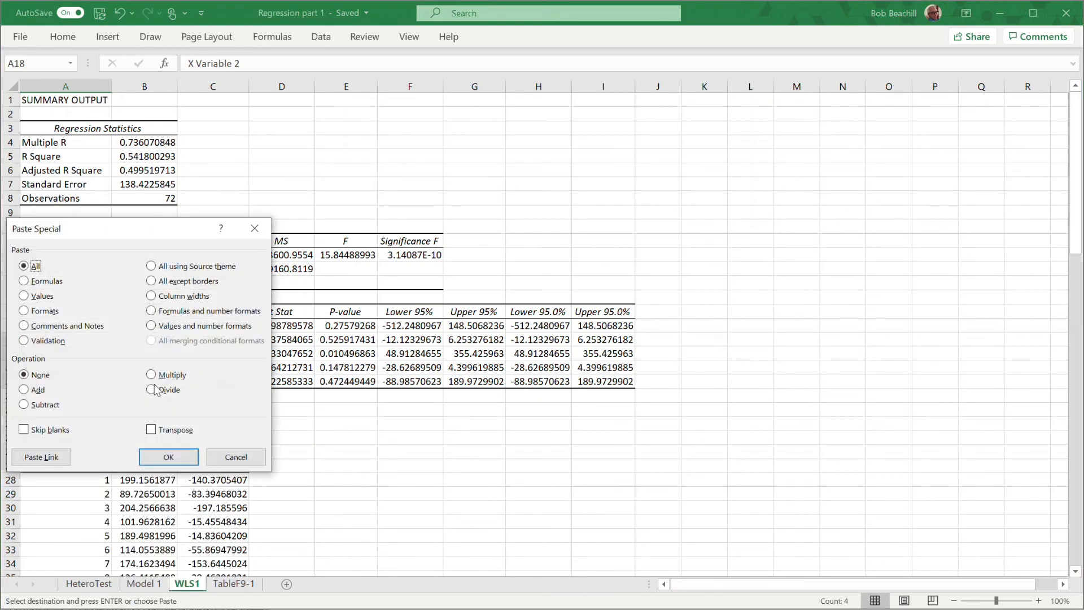
left_click(151, 429)
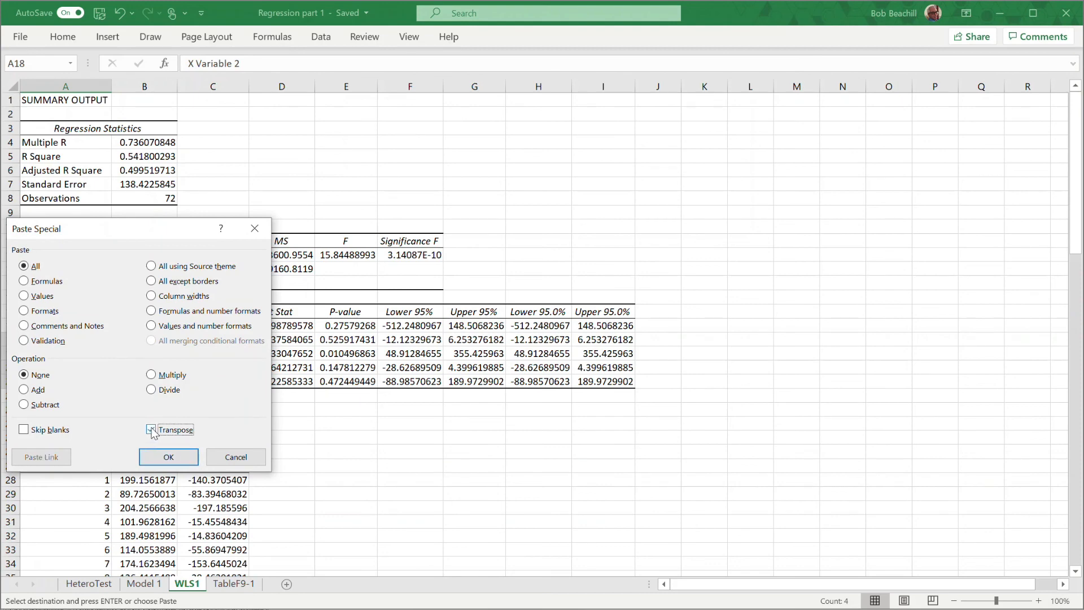
left_click(186, 460)
left_click(733, 414)
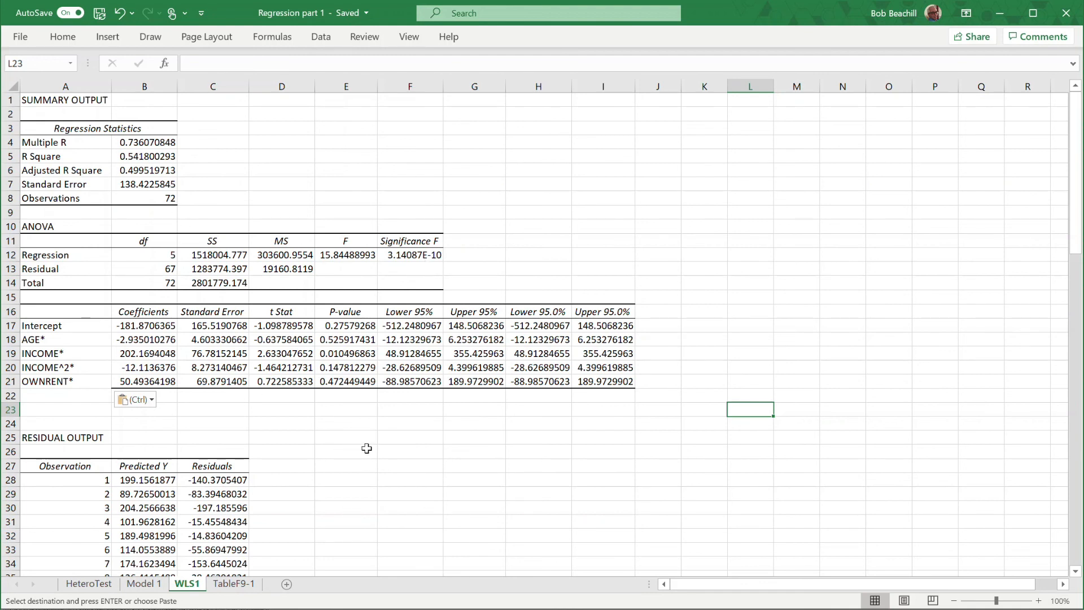
Insert a plain scatter chart of predicted Y against residuals from B28:C99 on WLS1, enlarged and placed beside the residual table.
scroll(367, 448, "down", 3)
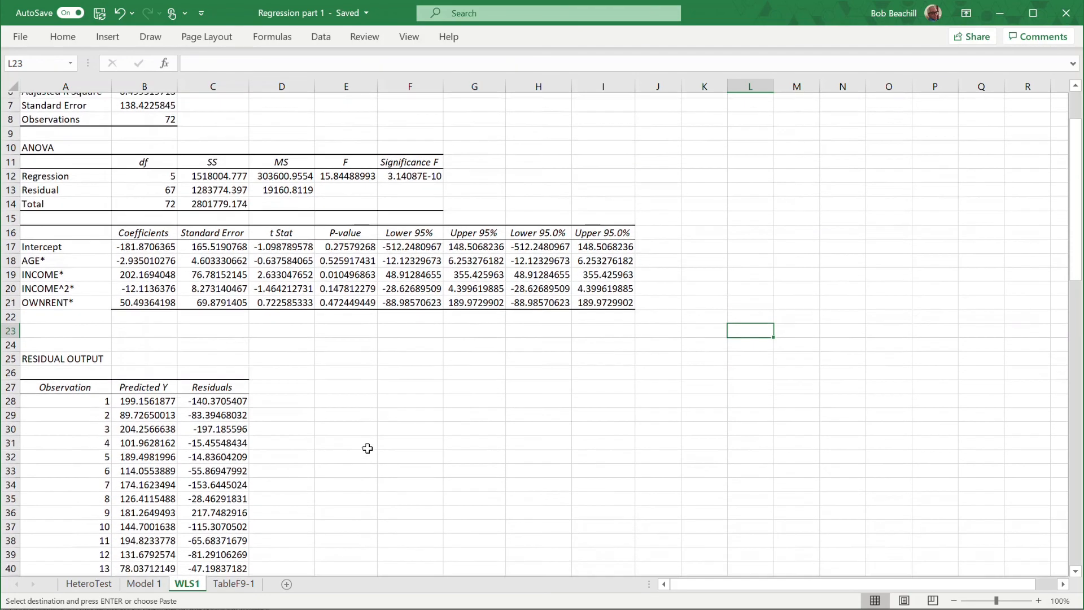
scroll(367, 448, "down", 4)
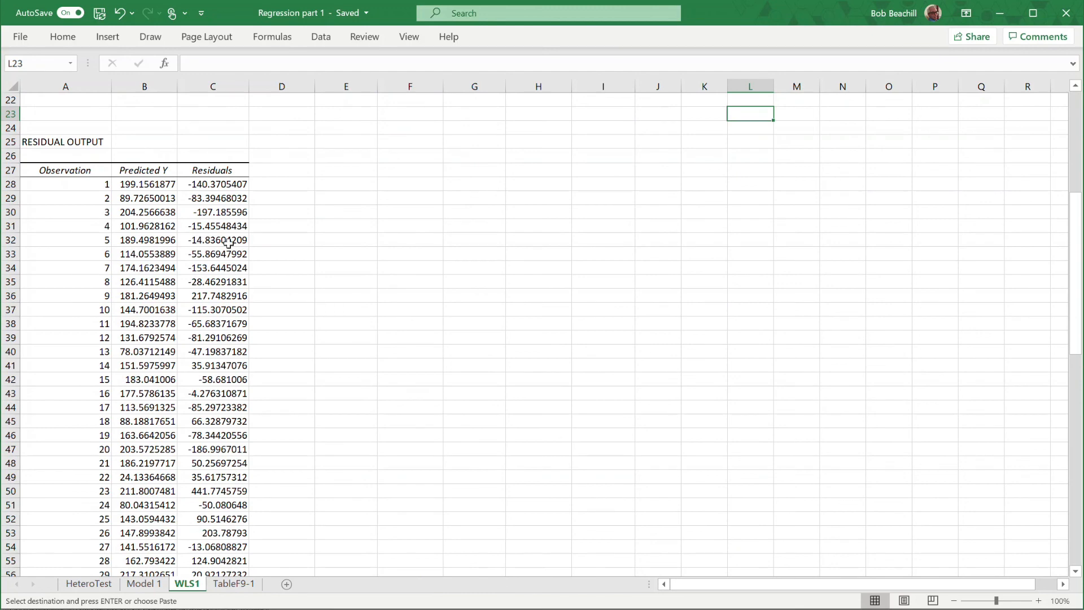
scroll(346, 344, "down", 2)
scroll(350, 345, "down", 1)
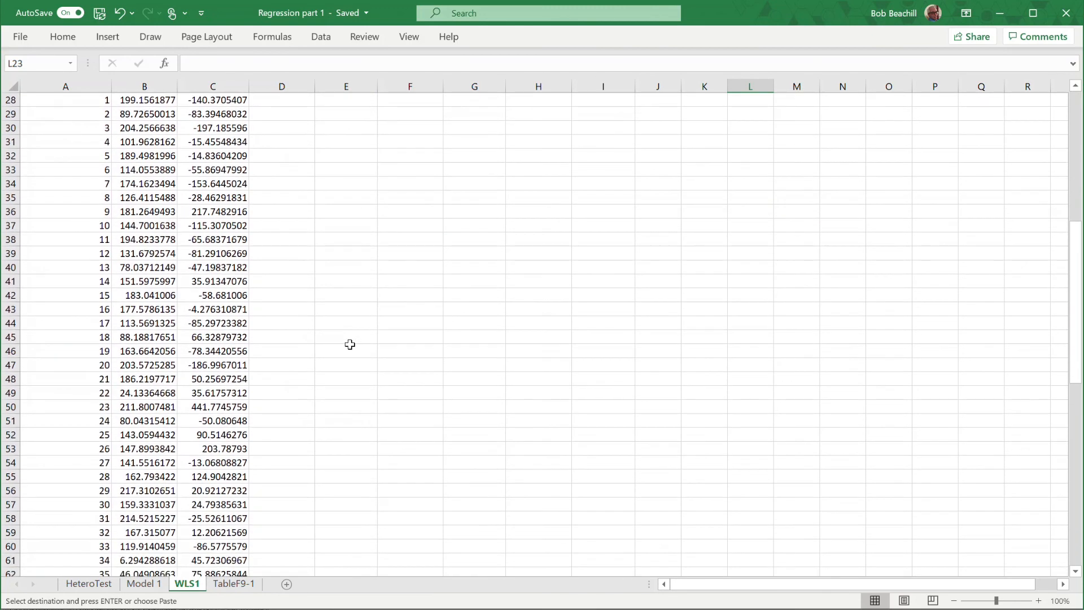
scroll(350, 345, "up", 2)
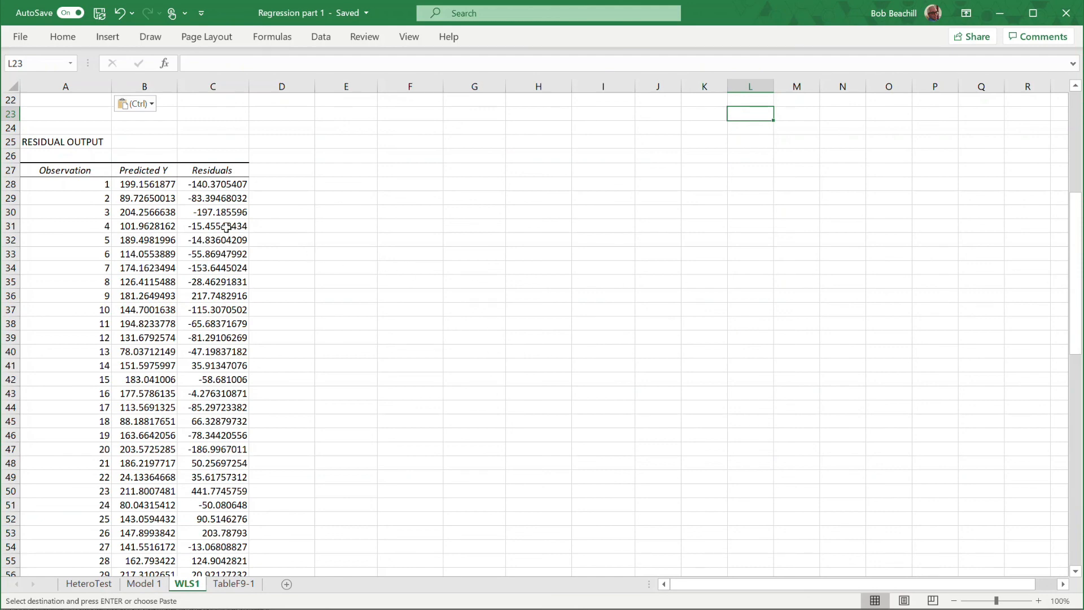
left_click_drag(128, 184, 236, 527)
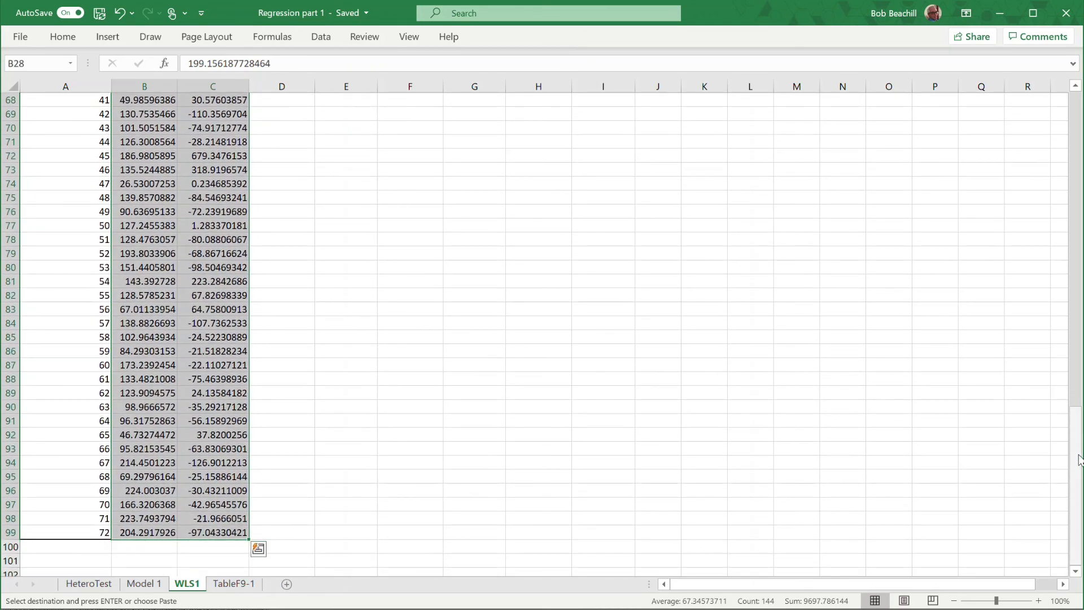
left_click_drag(1076, 454, 1079, 207)
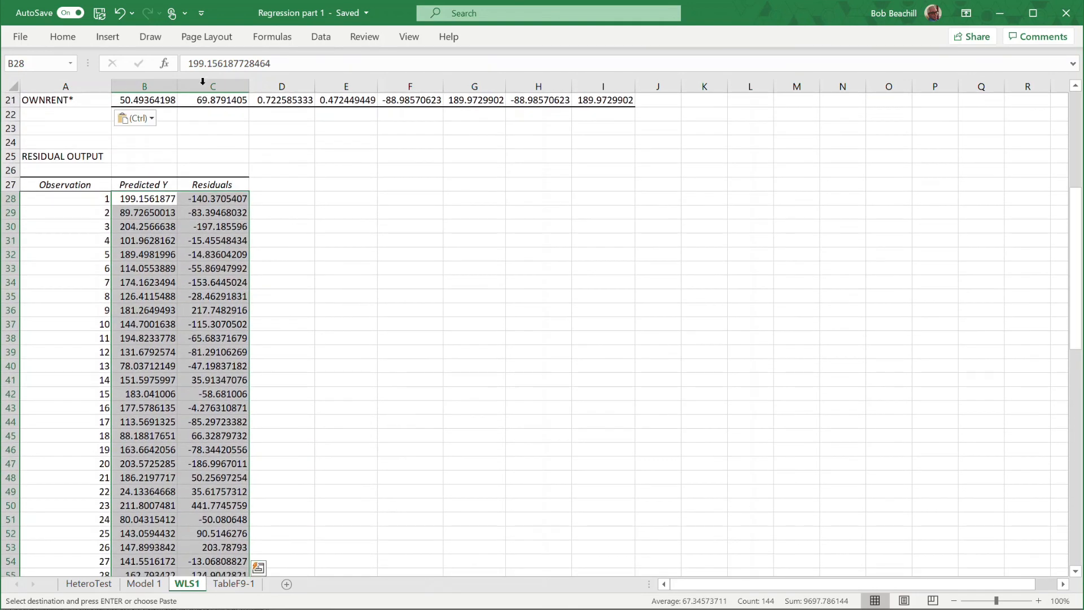
left_click(104, 39)
left_click(538, 89)
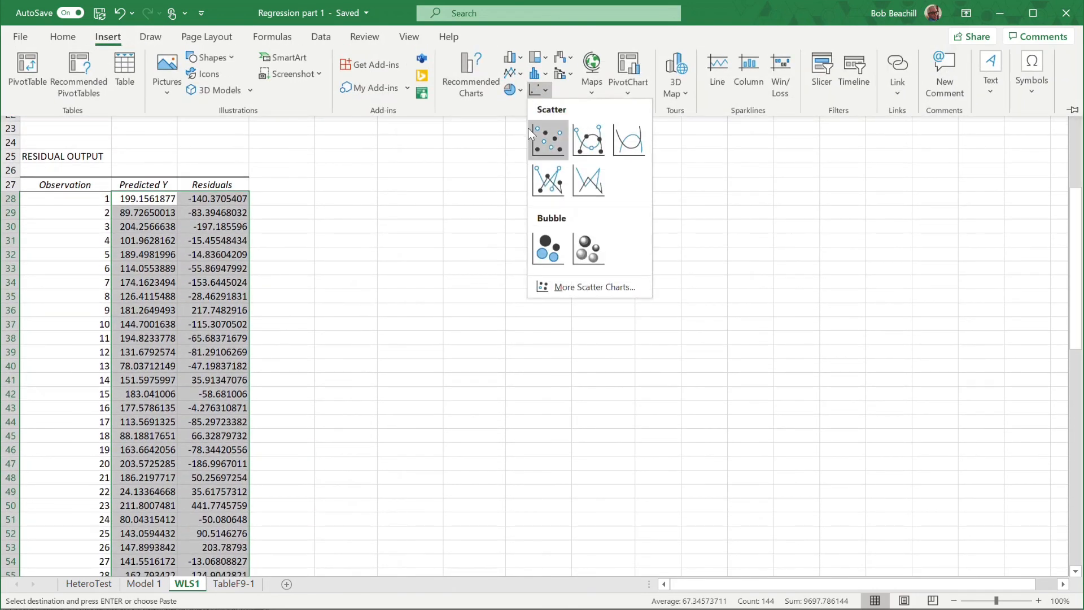
left_click(551, 138)
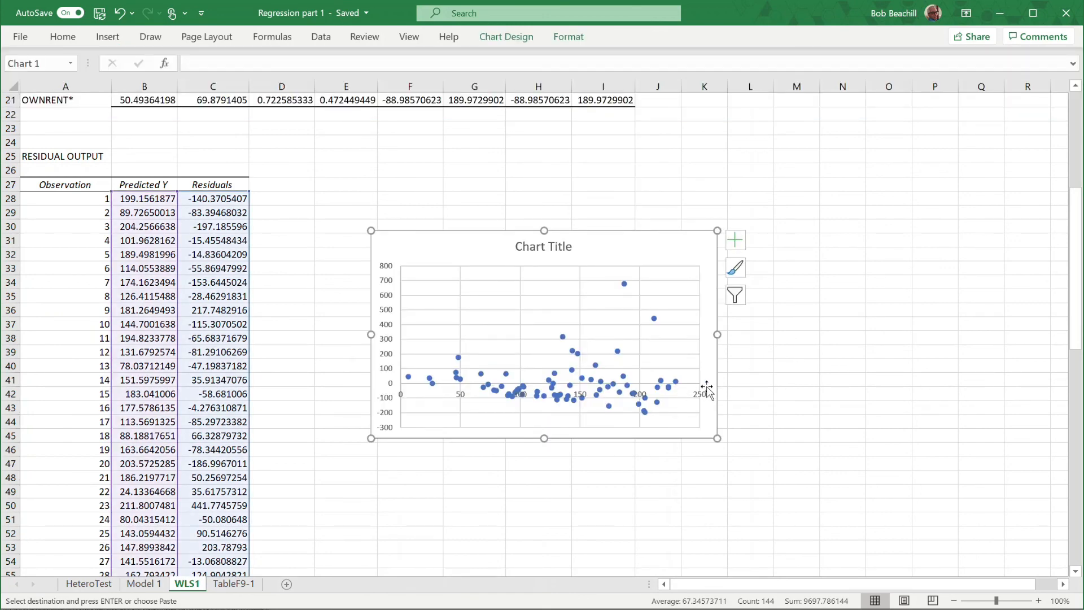
left_click_drag(718, 439, 818, 529)
left_click_drag(642, 245, 601, 184)
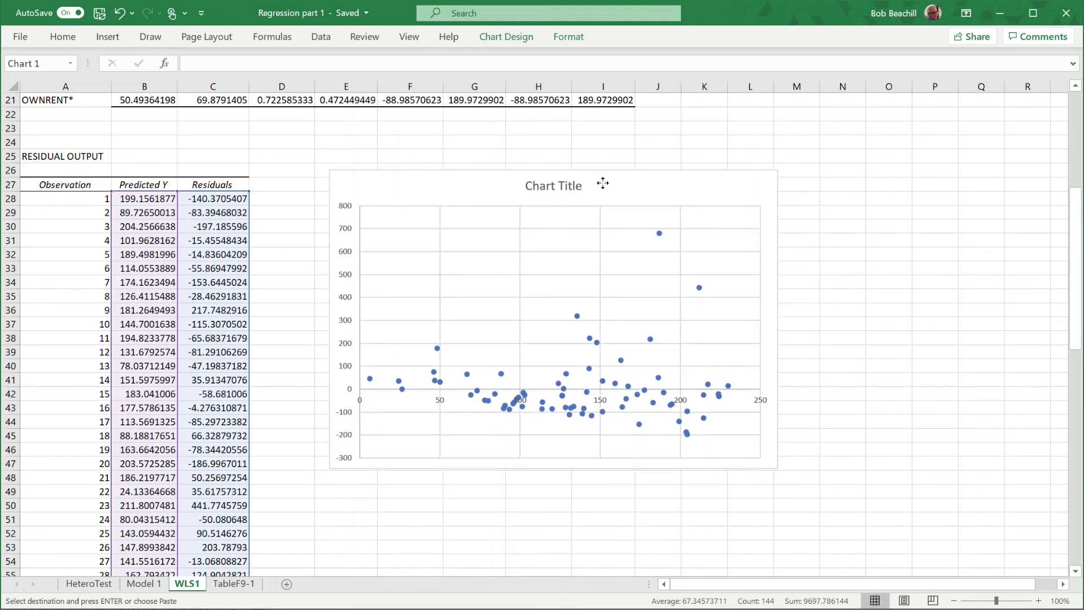
Title the WLS1 scatter chart "Residuals v Predicted" and close the formatting pane.
double_click(540, 187)
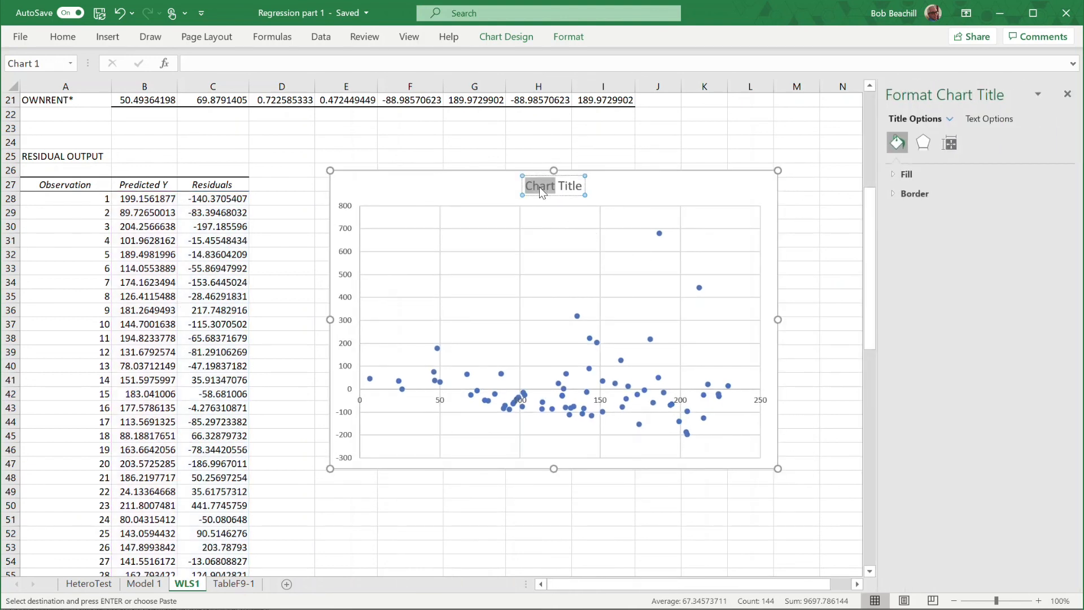
key("shift+Right")
key("shift+Right")
key("shift+Right")
type("Residuals v Pr")
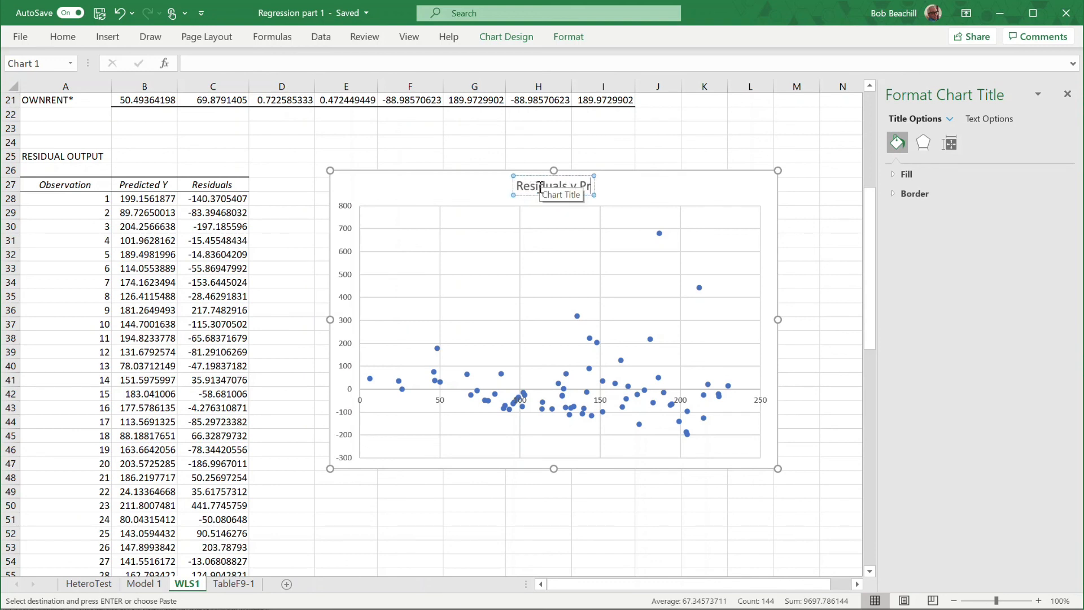
type("edicted")
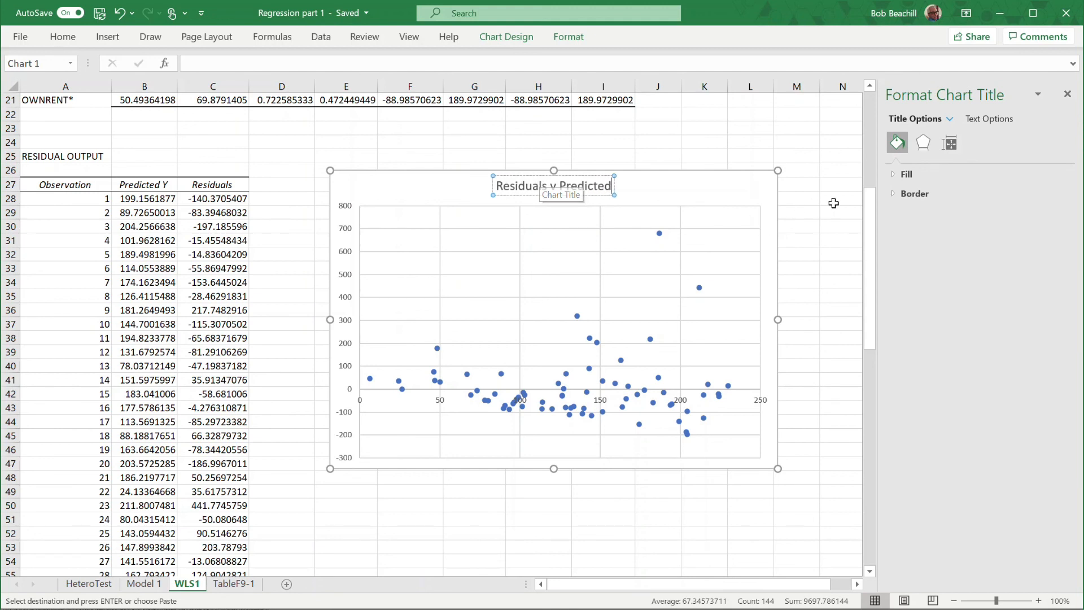
left_click(808, 233)
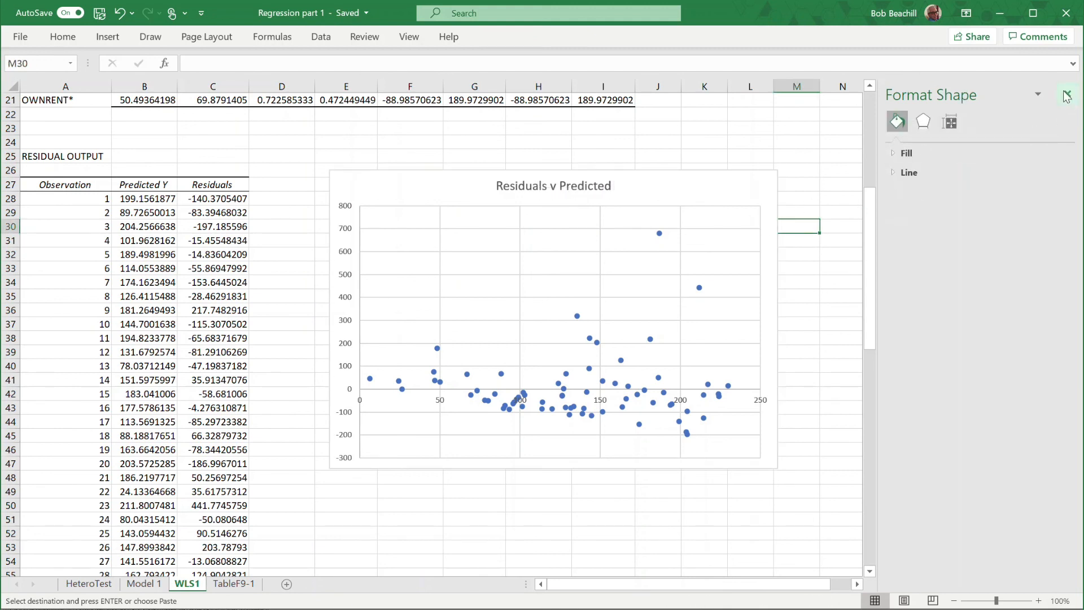
left_click(1067, 92)
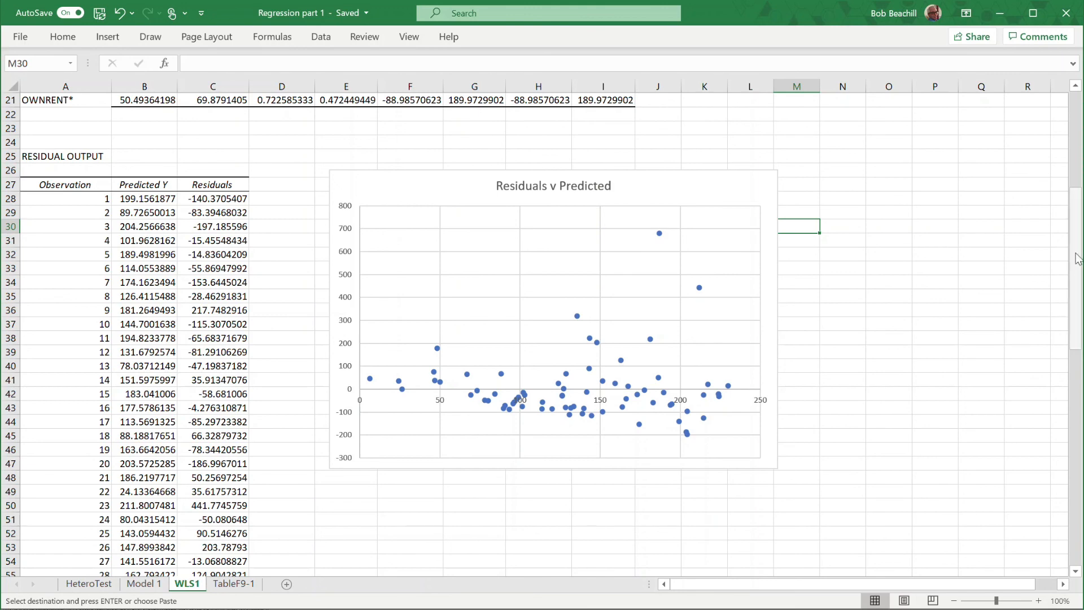
scroll(784, 170, "up", 7)
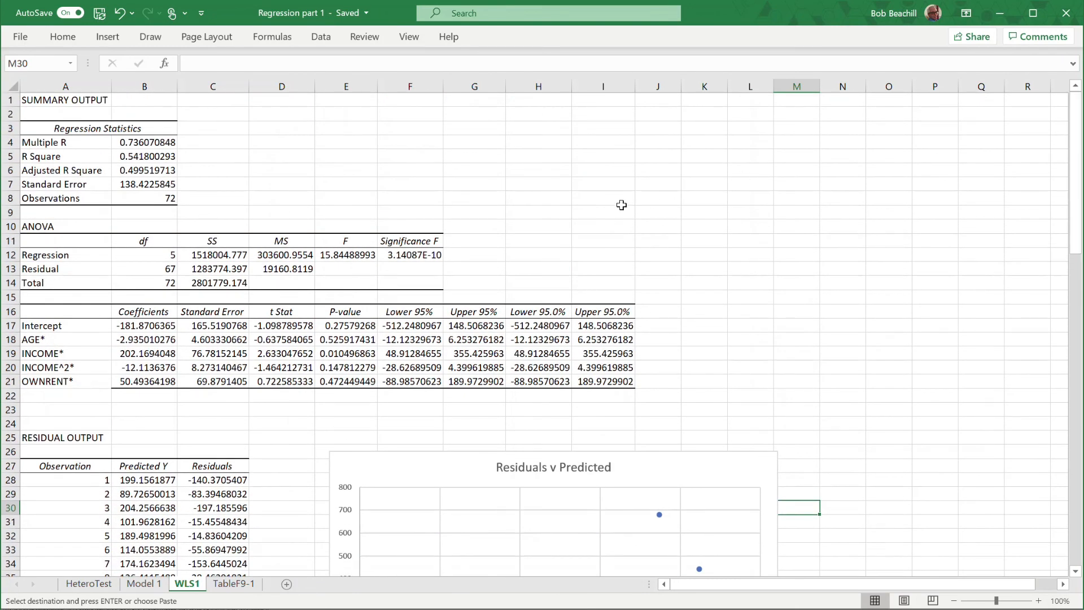